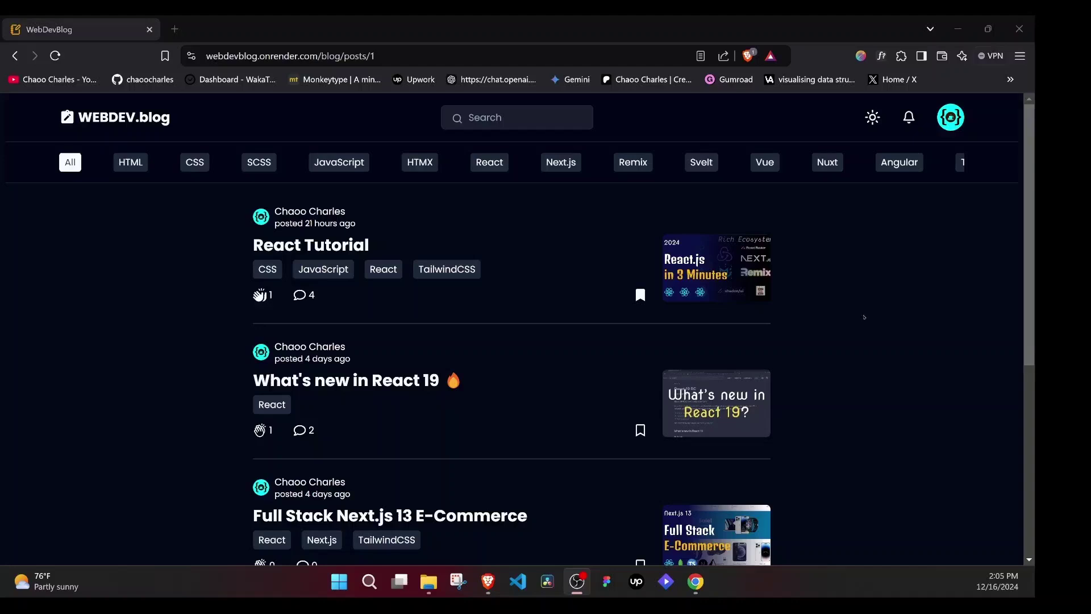
# - Dismiss the account menu without signing out and browse the post list
pyautogui.moveTo(1021, 231); pyautogui.dragTo(1017, 434)
pyautogui.scroll(10, 1018, 434)
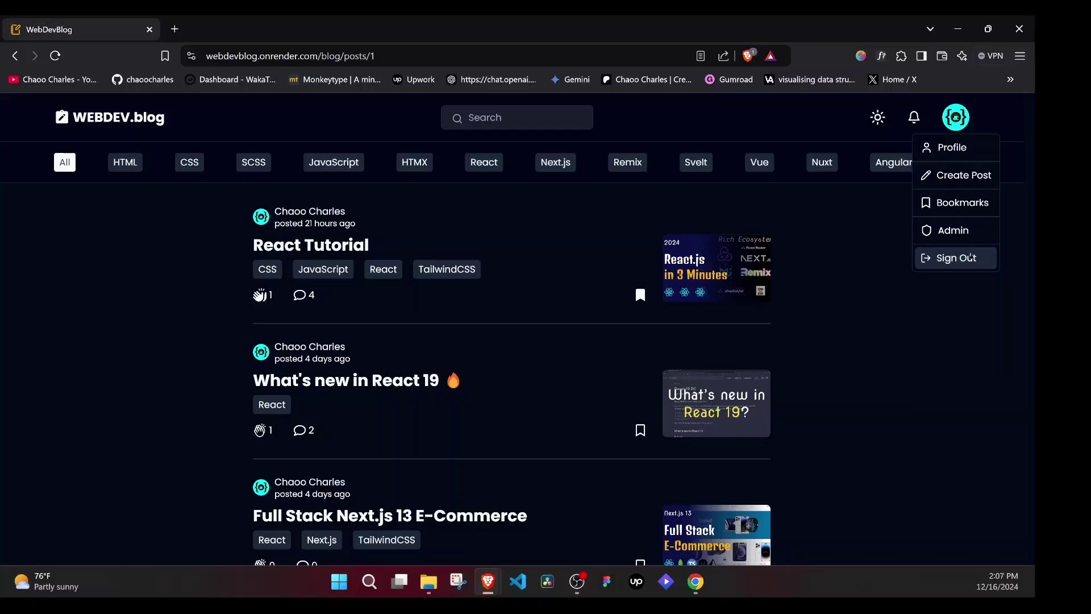
pyautogui.click(152, 170)
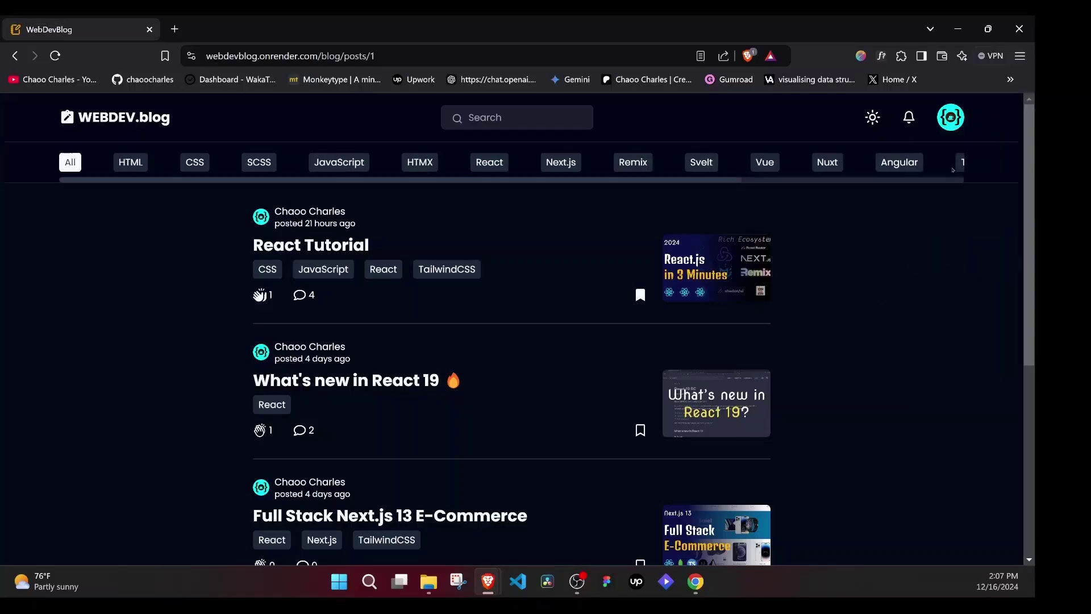
pyautogui.moveTo(642, 179); pyautogui.dragTo(377, 171)
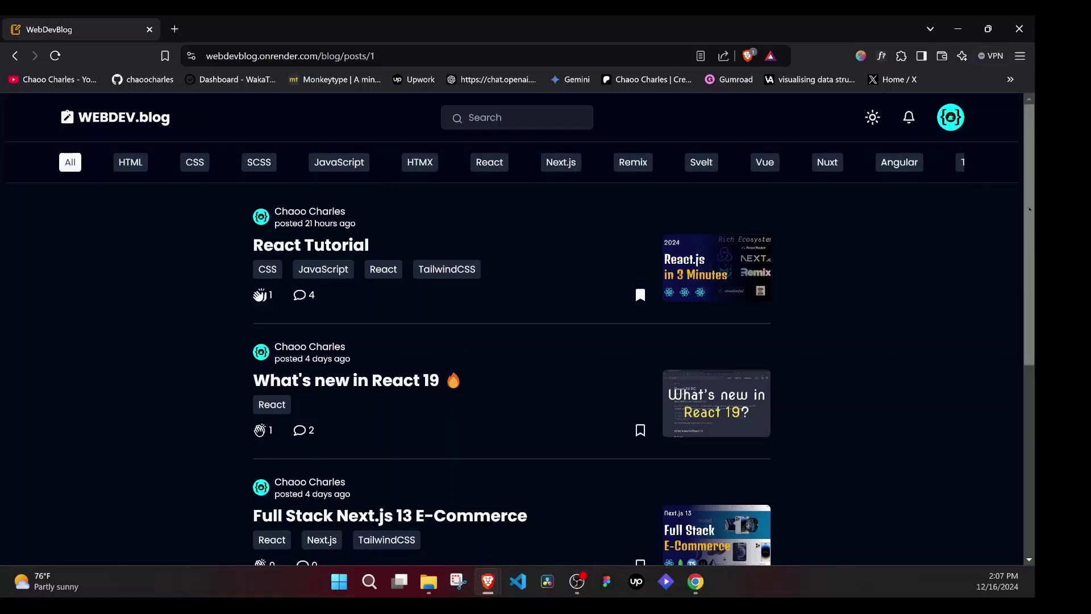
pyautogui.scroll(-1, 1017, 262)
pyautogui.scroll(-5, 1022, 275)
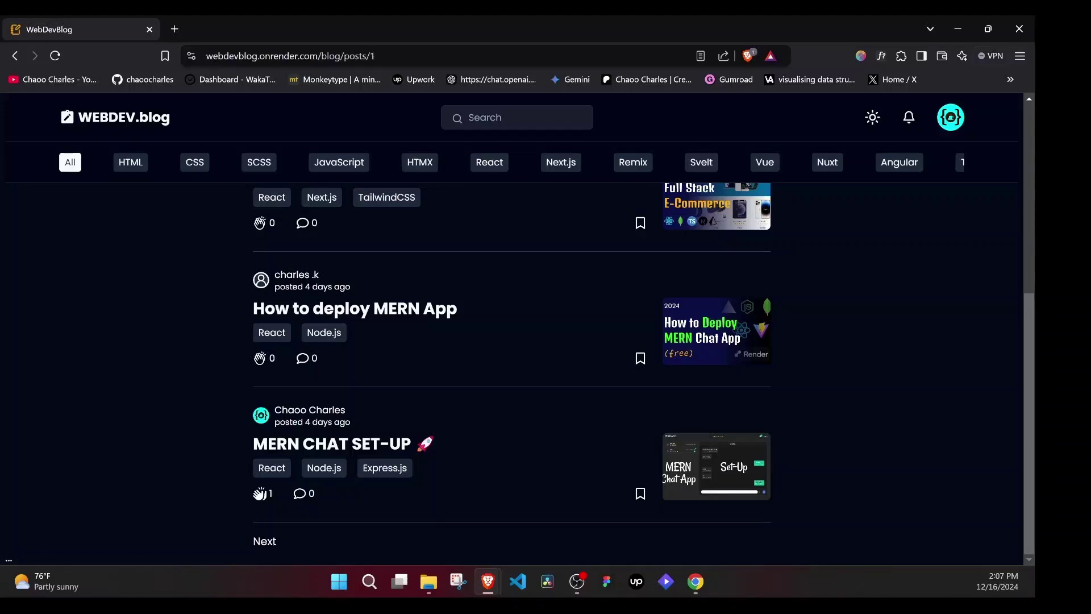
# - Visit page 2 of the posts, noting the page number in the address, then return to page 1
pyautogui.doubleClick(391, 56)
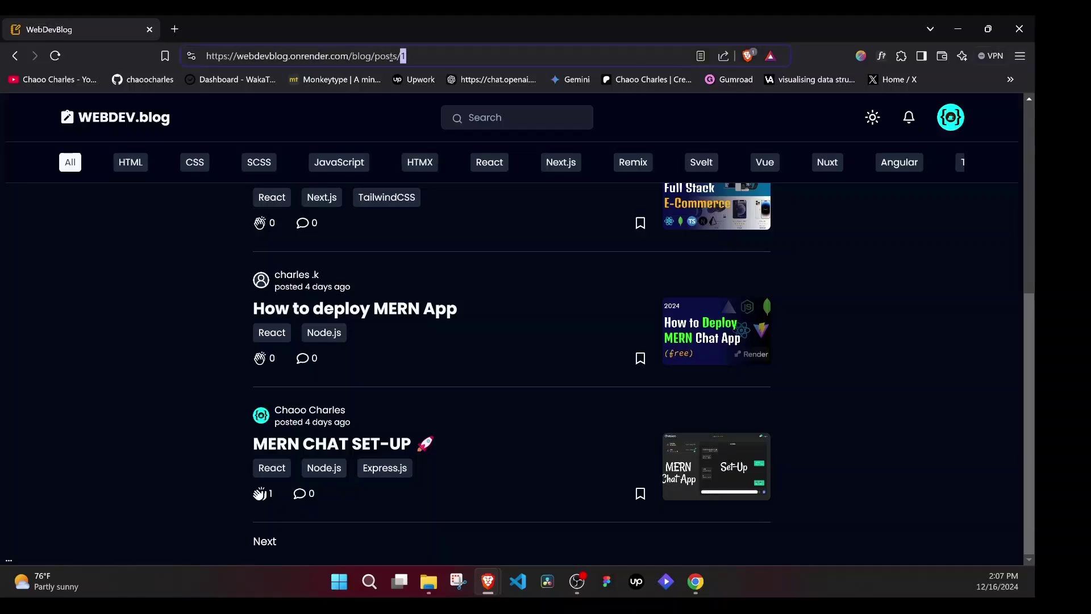
pyautogui.click(267, 543)
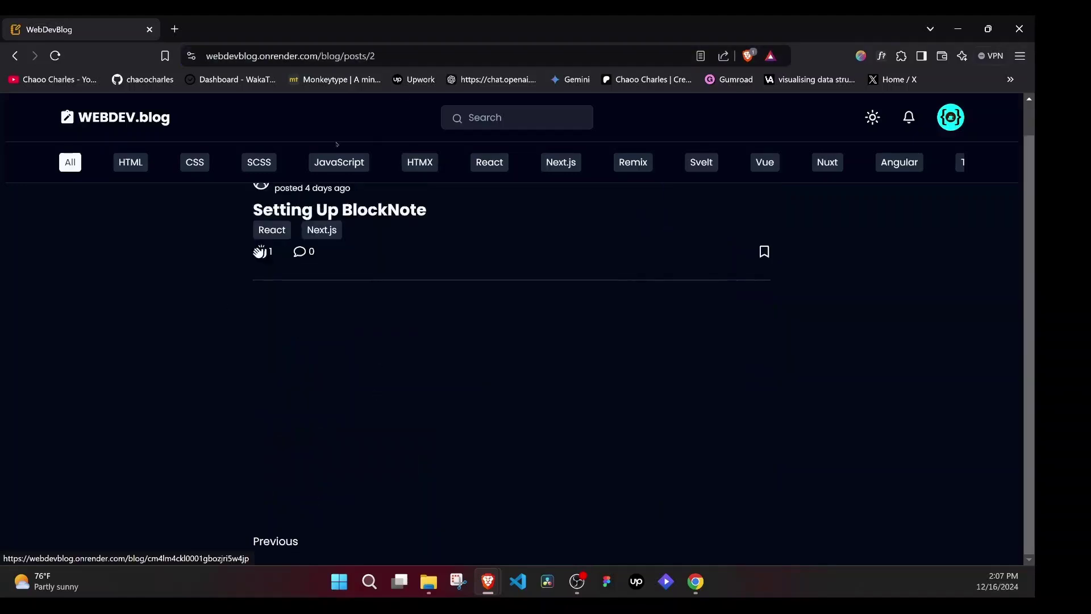
pyautogui.doubleClick(373, 56)
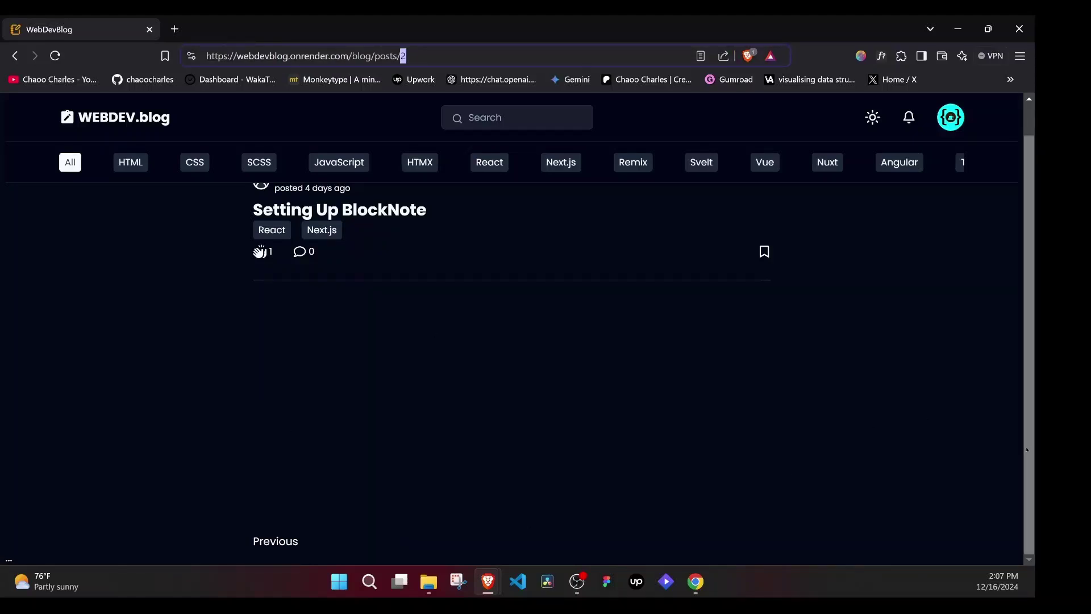
pyautogui.click(339, 508)
pyautogui.click(295, 542)
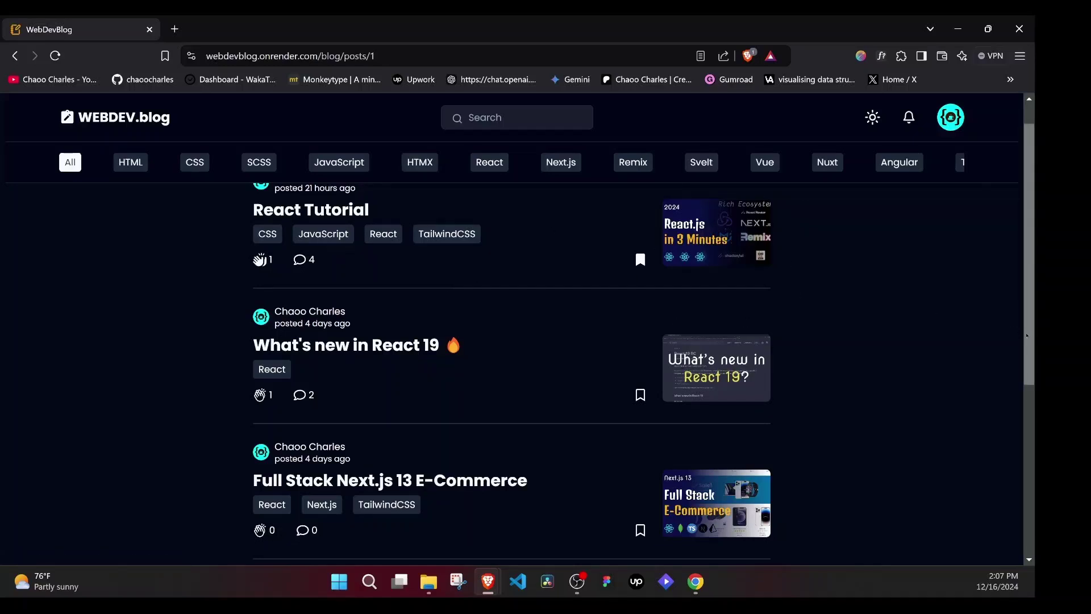
pyautogui.scroll(1, 1019, 245)
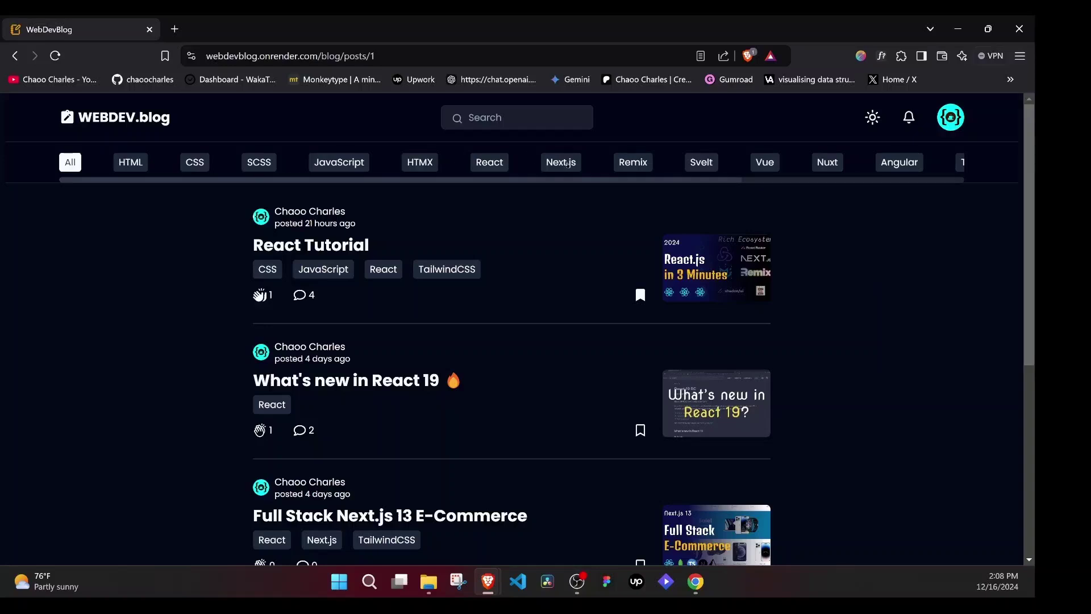
# - Filter posts by the Next.js tag and search within them for 'e-camm'
pyautogui.click(567, 163)
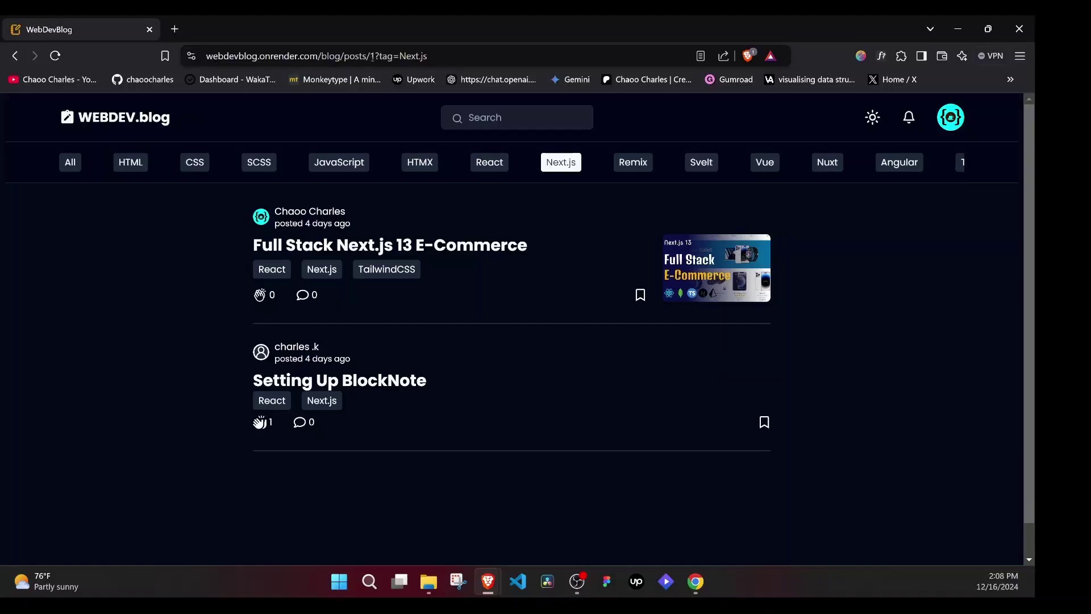
pyautogui.moveTo(382, 56); pyautogui.dragTo(427, 57)
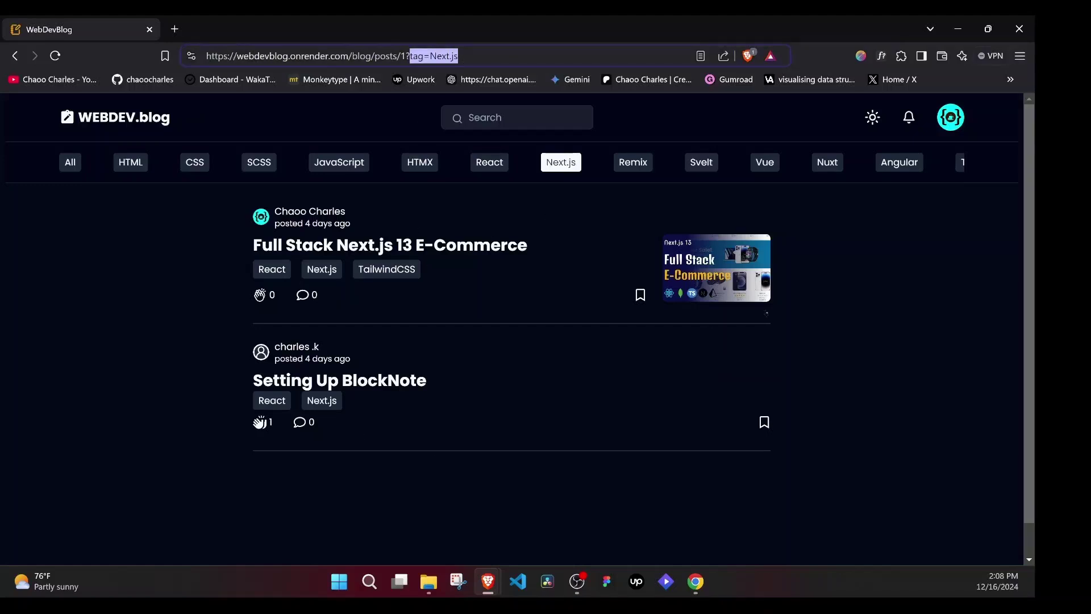
pyautogui.click(492, 117)
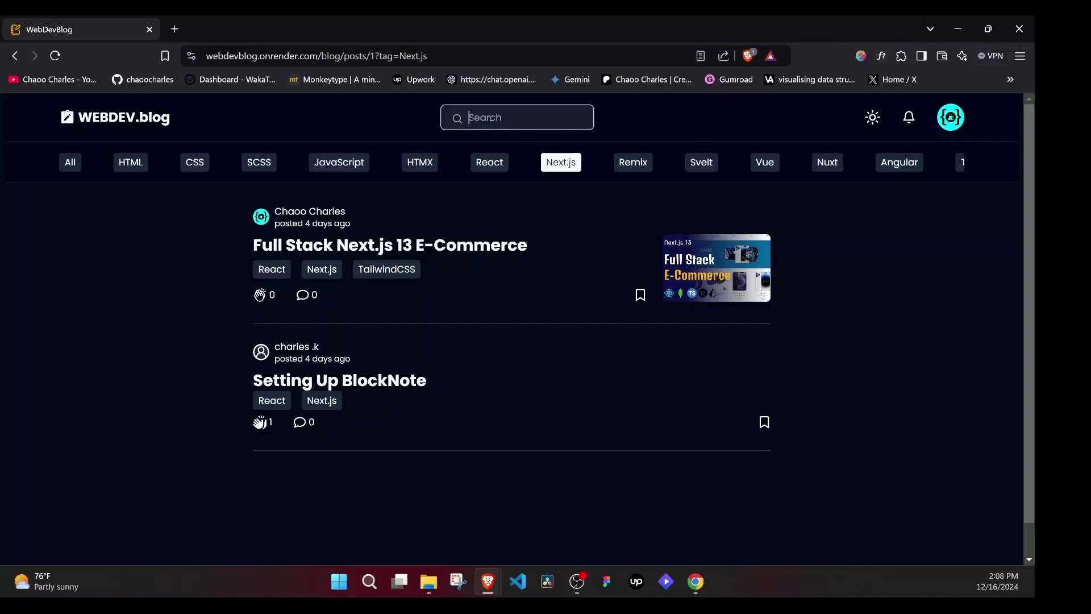
pyautogui.write('e-camm')
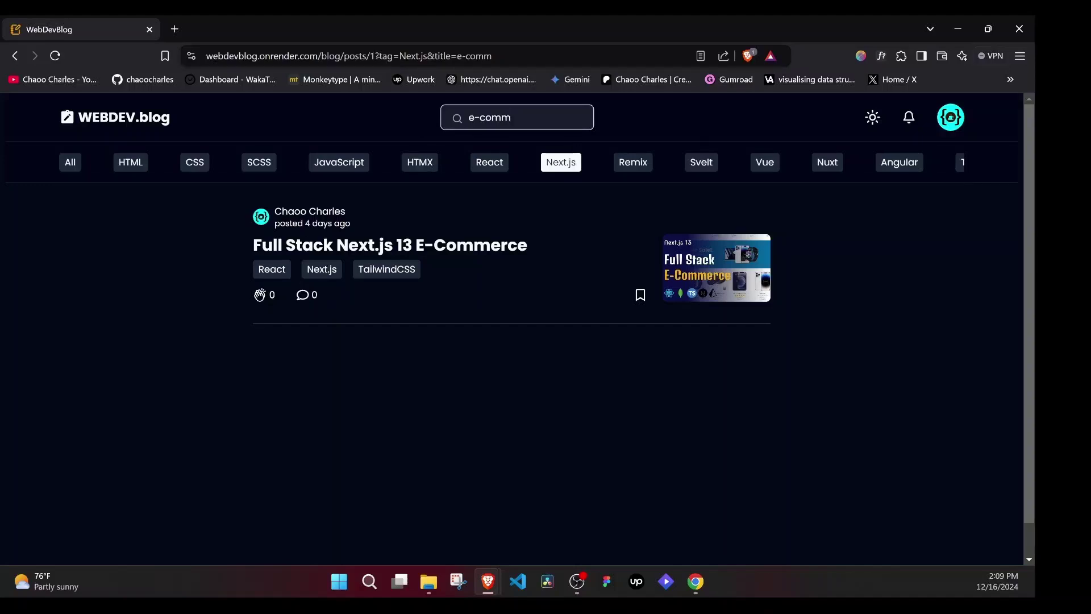
pyautogui.moveTo(379, 56); pyautogui.dragTo(502, 61)
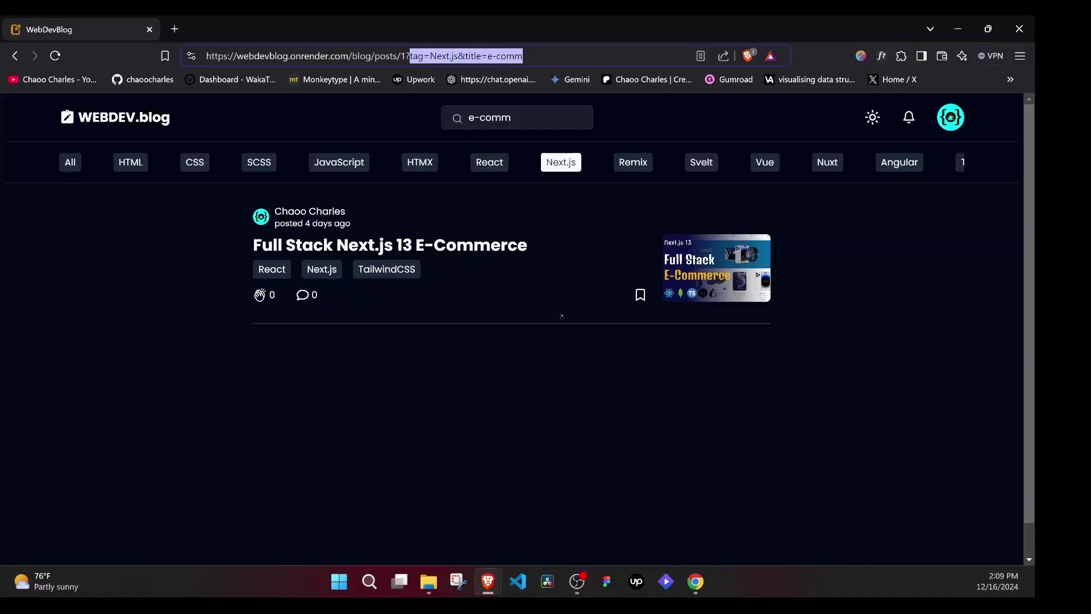
pyautogui.click(514, 394)
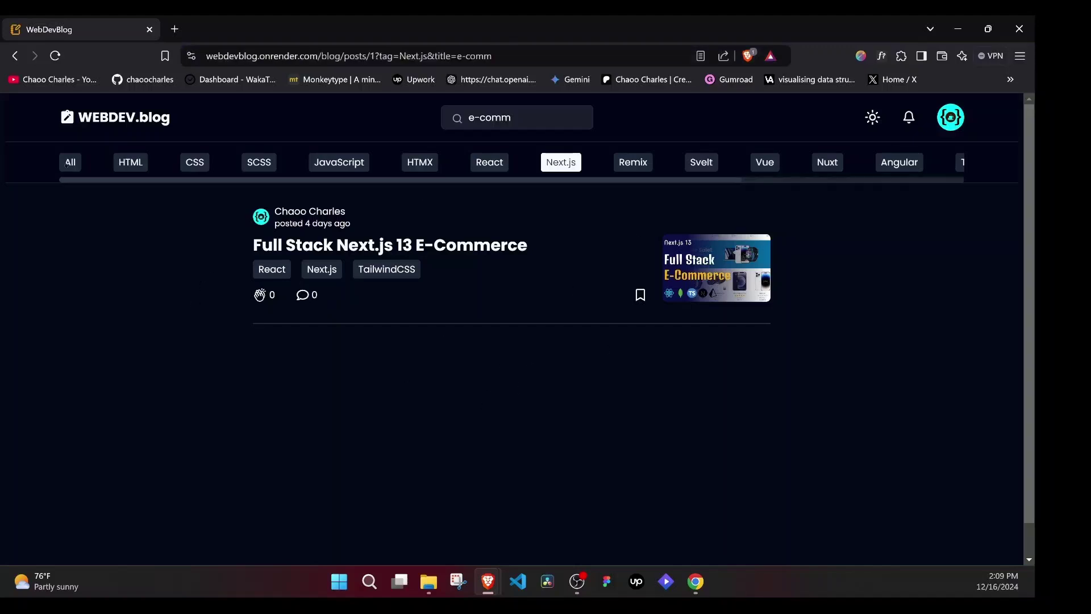
# - Clear the filters, then choose Create Post from the avatar menu
pyautogui.click(65, 163)
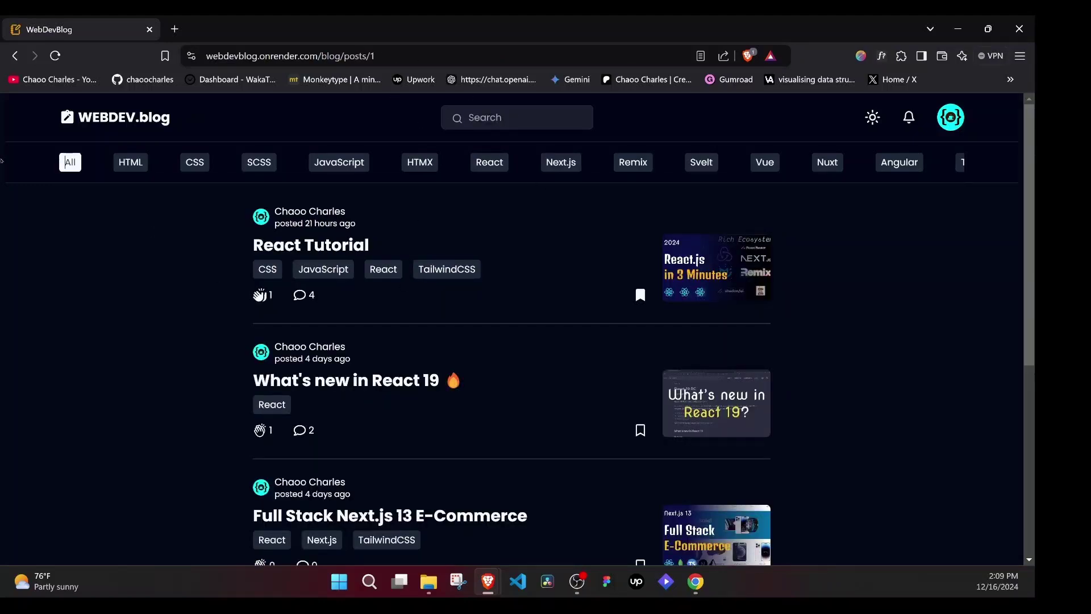
pyautogui.scroll(-5, 65, 163)
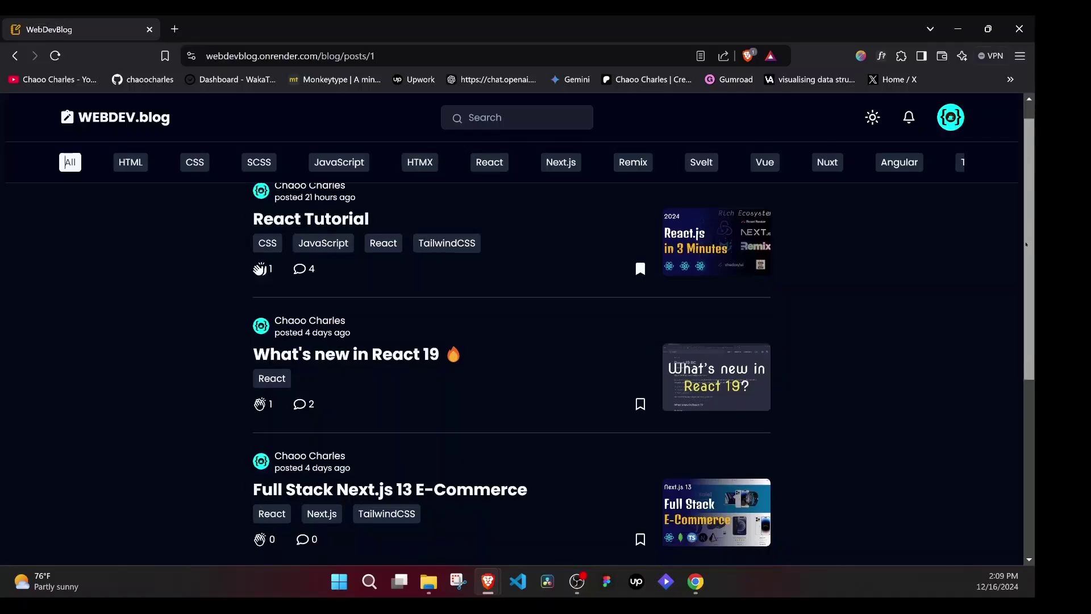
pyautogui.scroll(5, 66, 163)
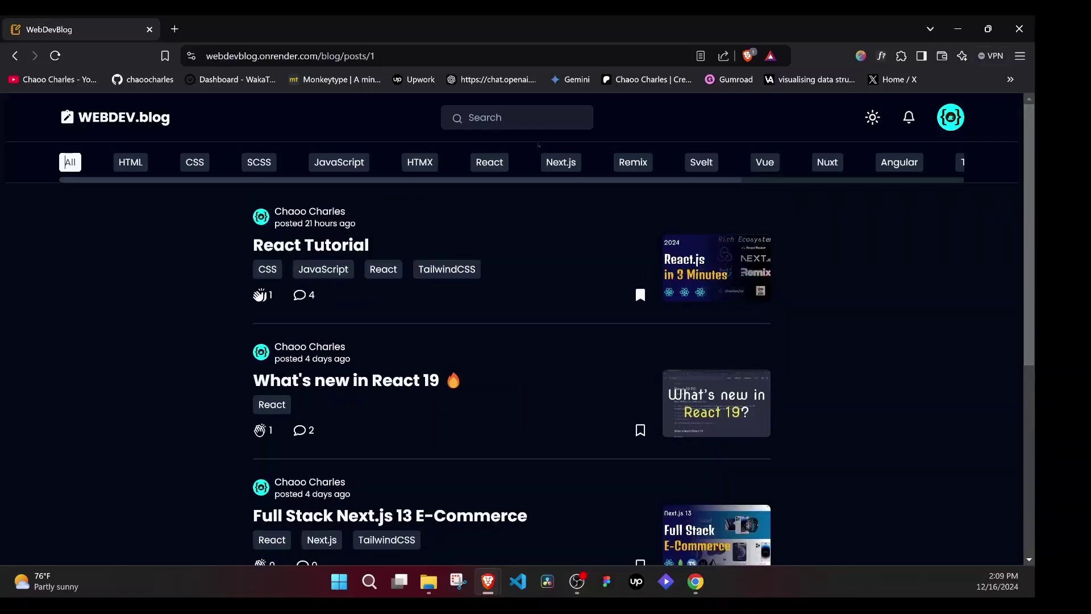
pyautogui.click(951, 117)
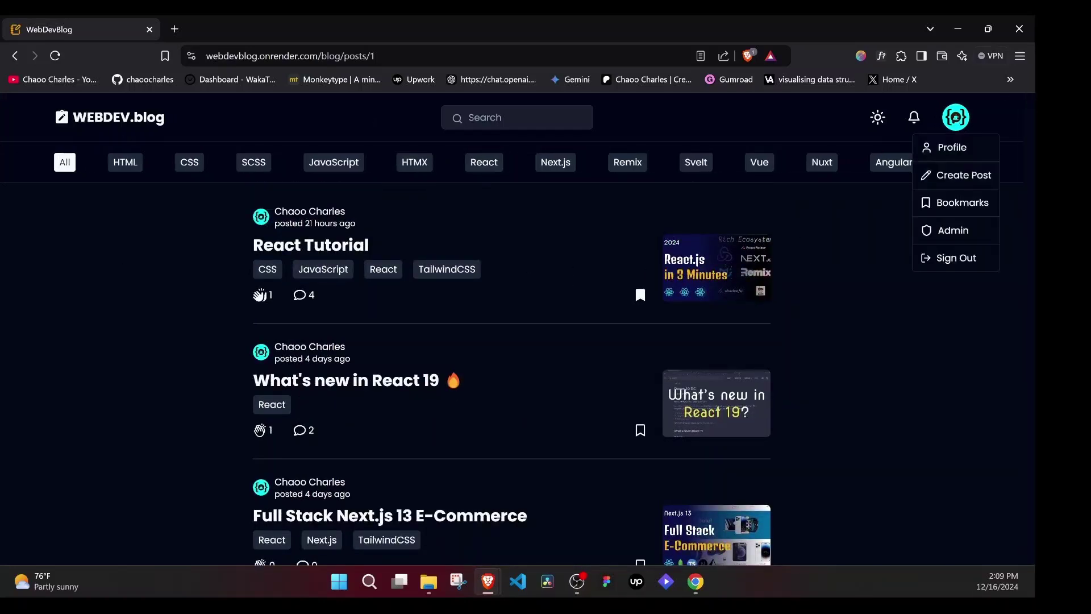
pyautogui.click(964, 175)
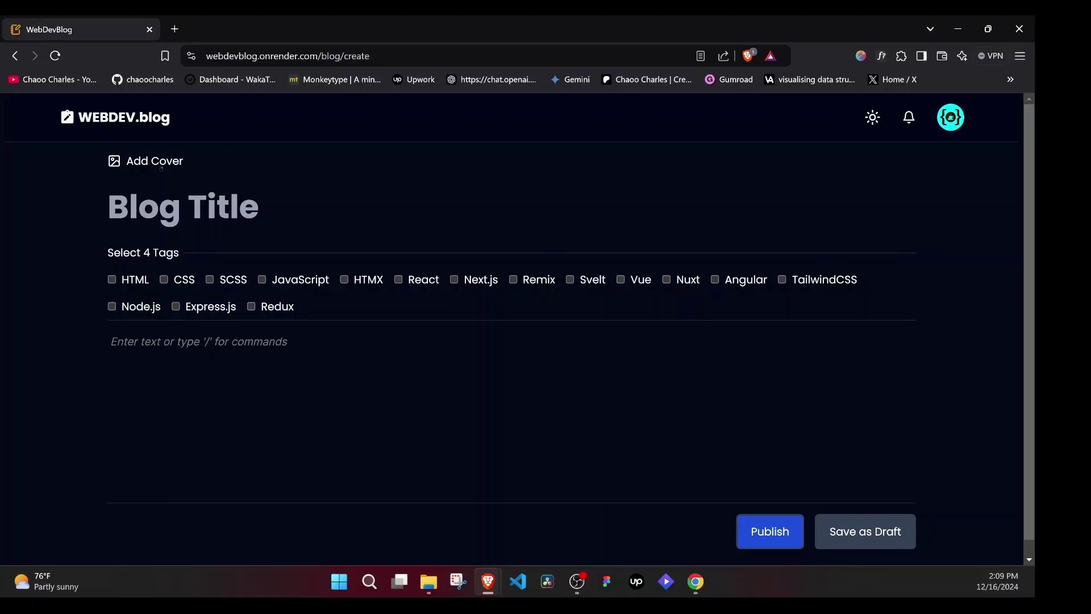
# - Upload the React 19 RC image as cover, then replace it with the MERN Deploy image
pyautogui.click(150, 163)
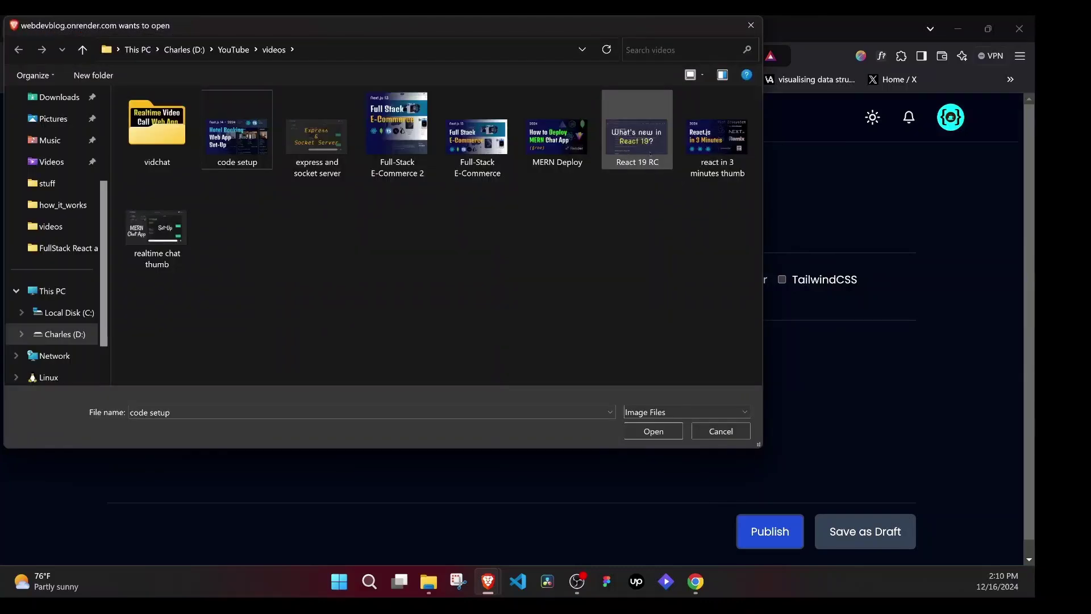
pyautogui.click(636, 130)
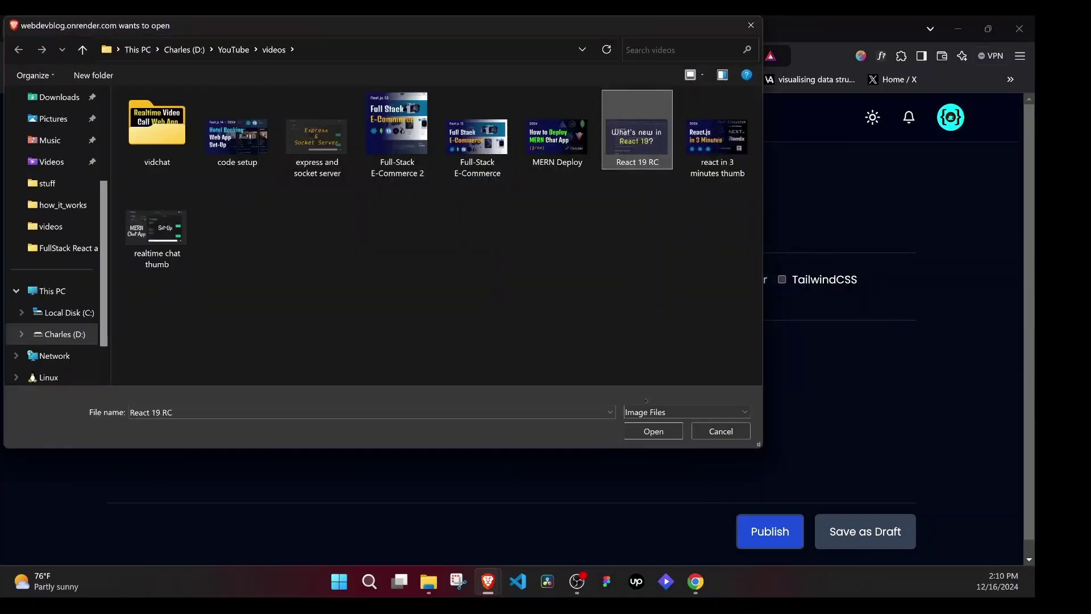
pyautogui.click(649, 433)
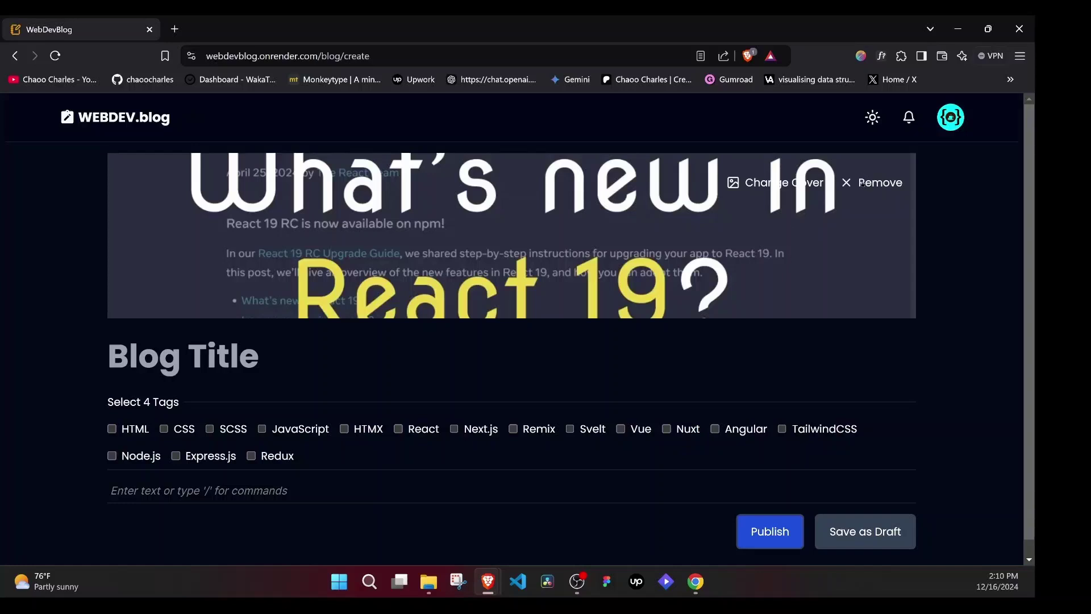
pyautogui.click(776, 186)
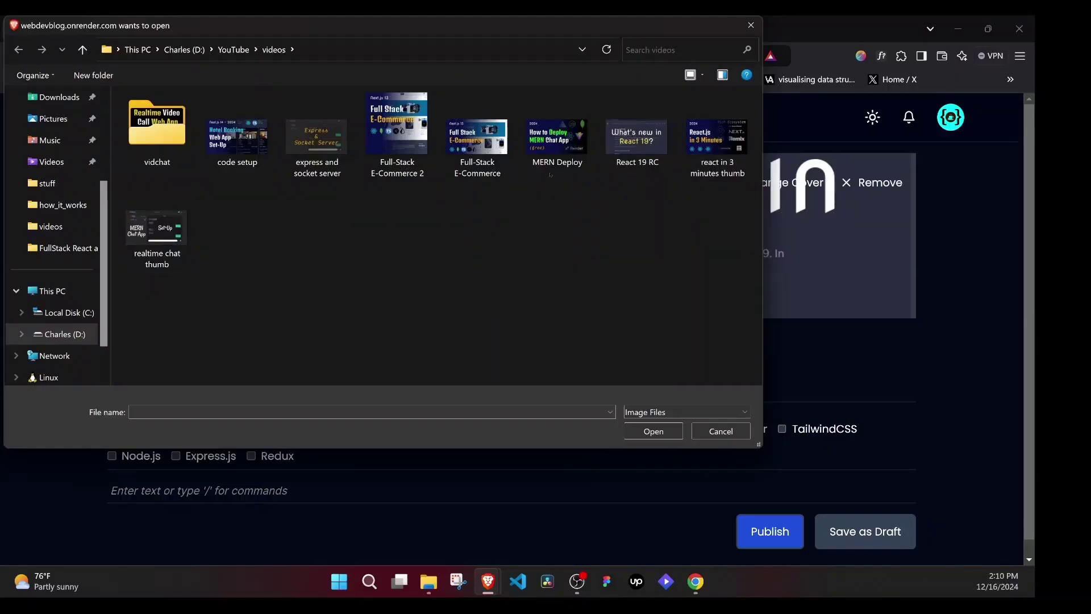
pyautogui.click(550, 171)
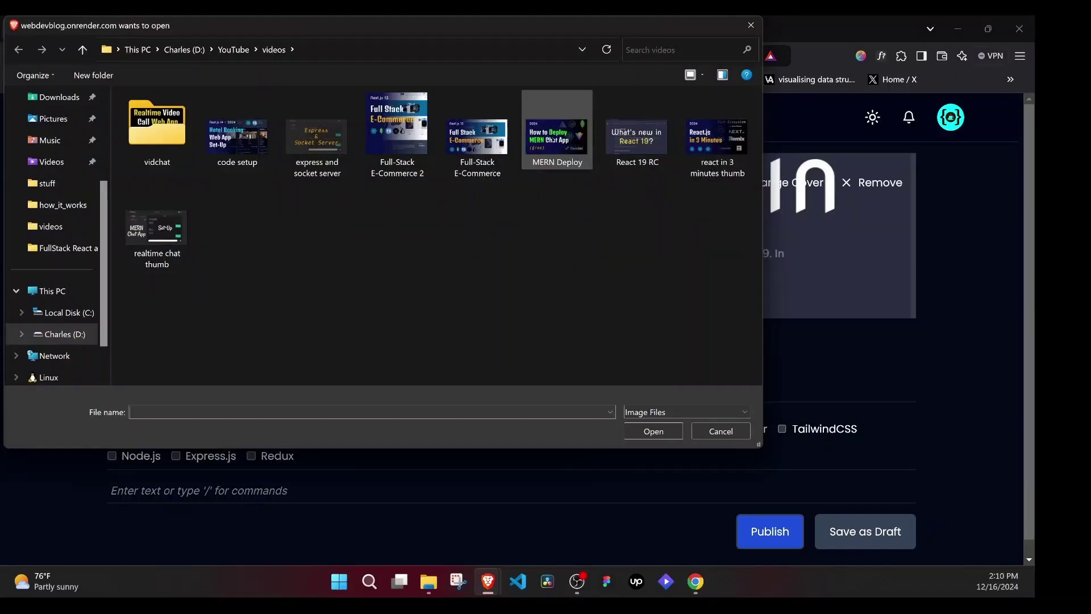
pyautogui.click(654, 431)
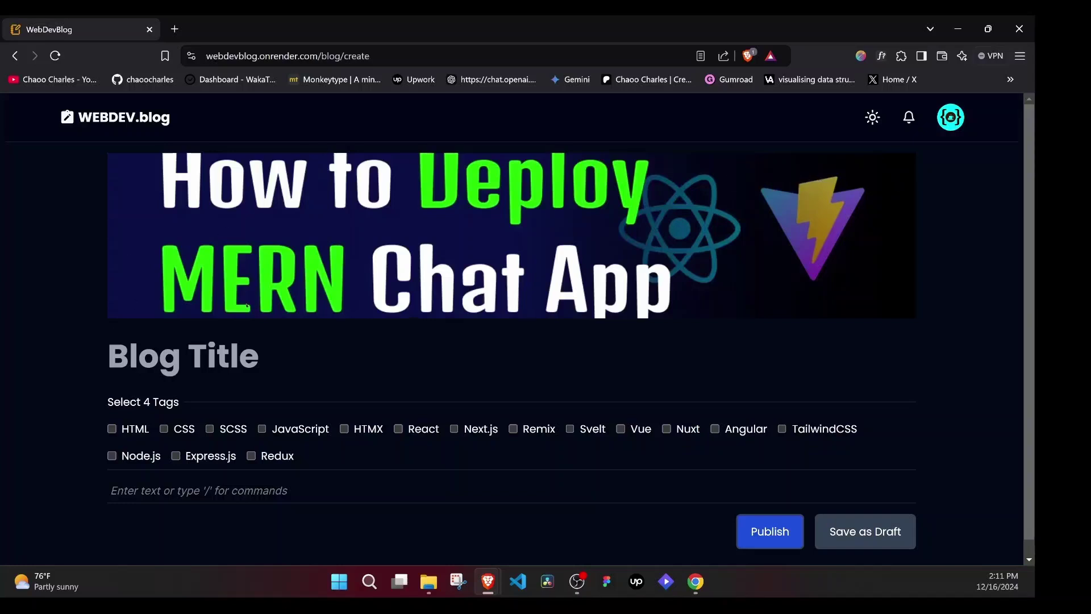
# - Enter 'Deploy MERN' as the blog title and check the React, Node.js and Express.js tags
pyautogui.click(171, 357)
pyautogui.write('Deploy MERN')
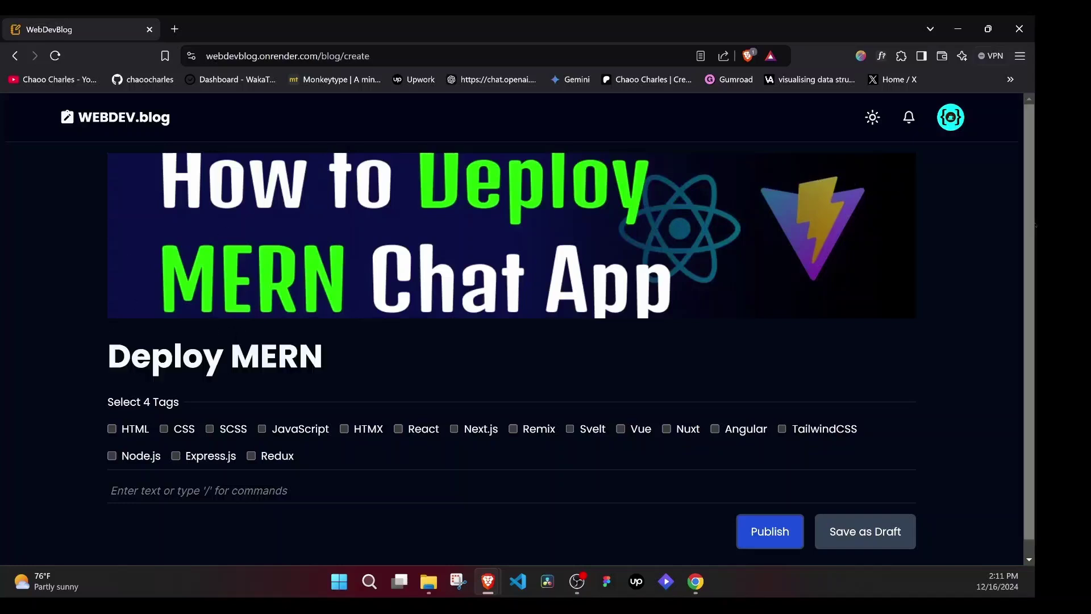
pyautogui.scroll(-1, 321, 411)
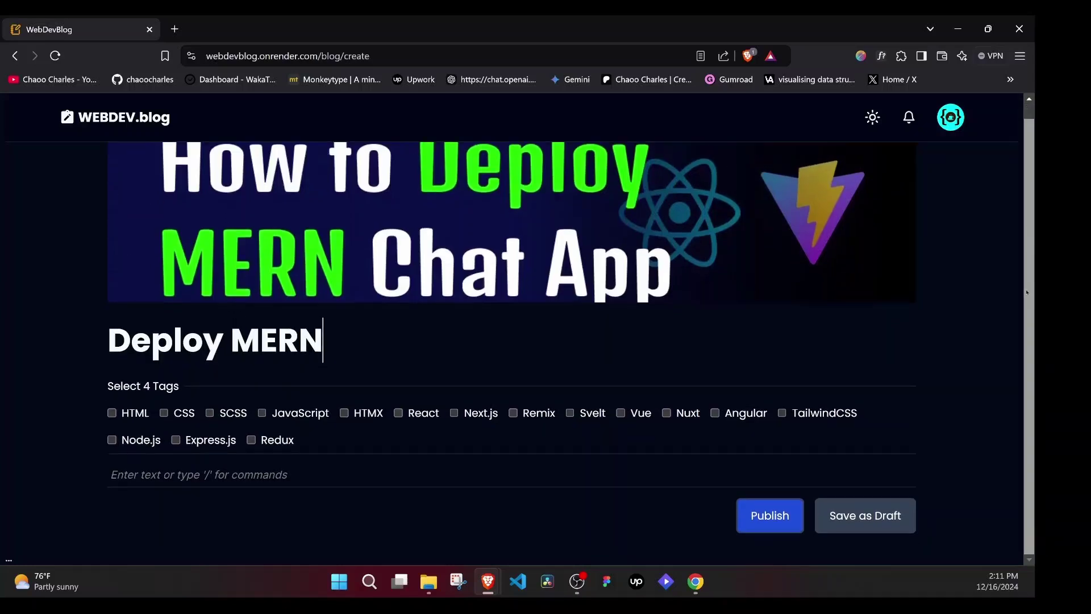
pyautogui.click(400, 414)
pyautogui.click(112, 440)
pyautogui.click(176, 441)
# - Insert a Heading 3 block reading 'How to deploy!'
pyautogui.write('/')
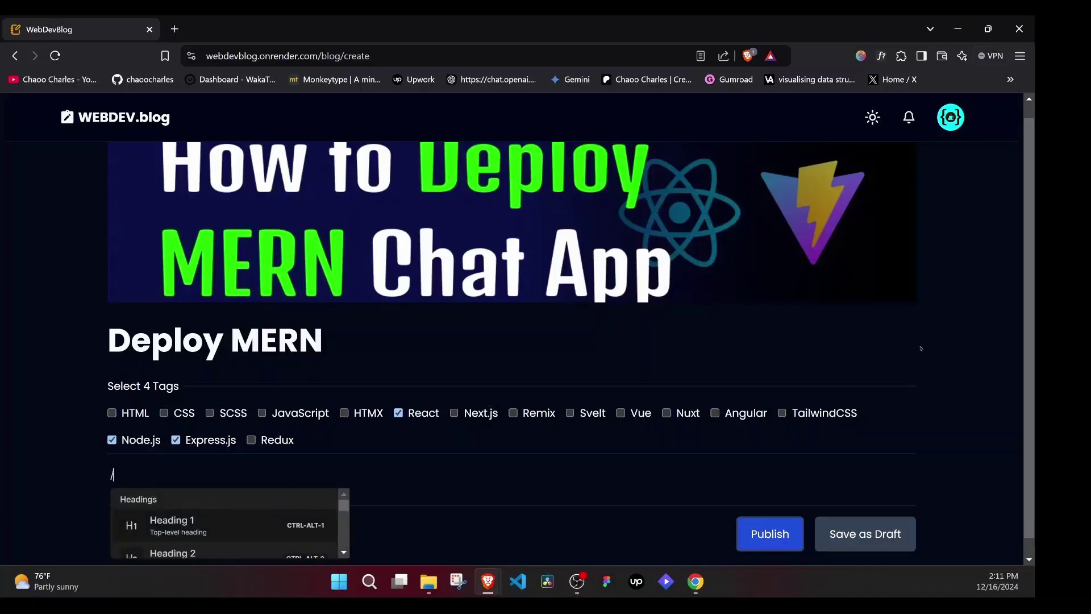
pyautogui.scroll(-1, 520, 320)
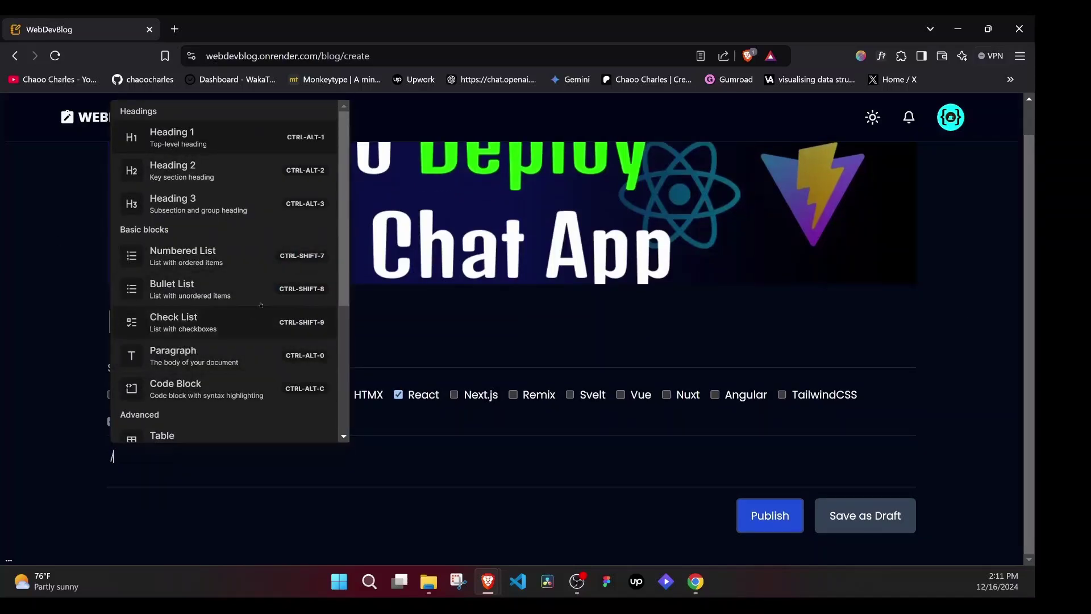
pyautogui.scroll(-3, 216, 290)
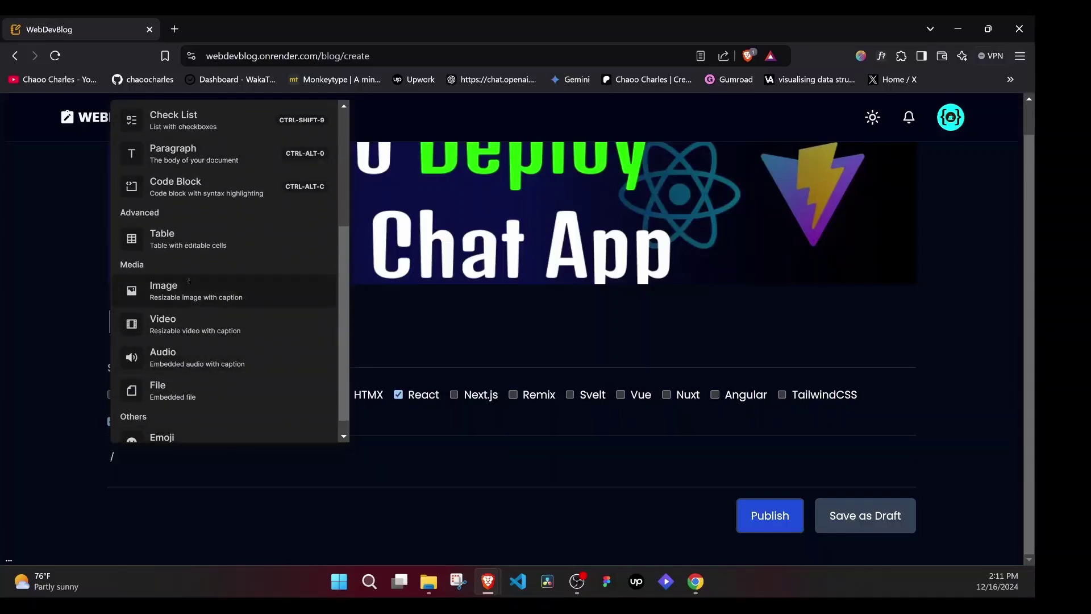
pyautogui.scroll(4, 204, 258)
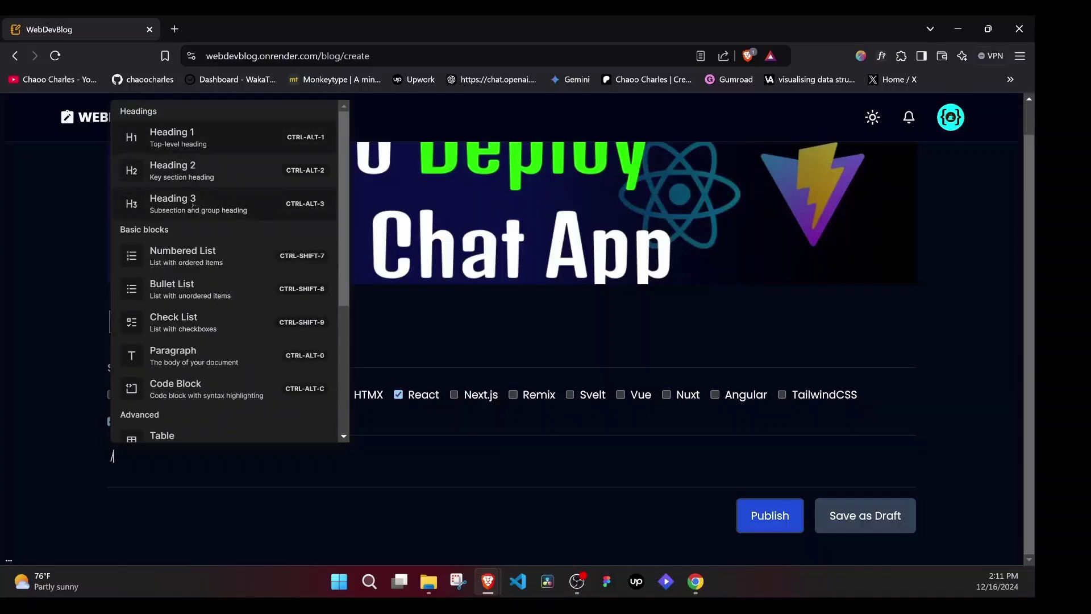
pyautogui.click(193, 204)
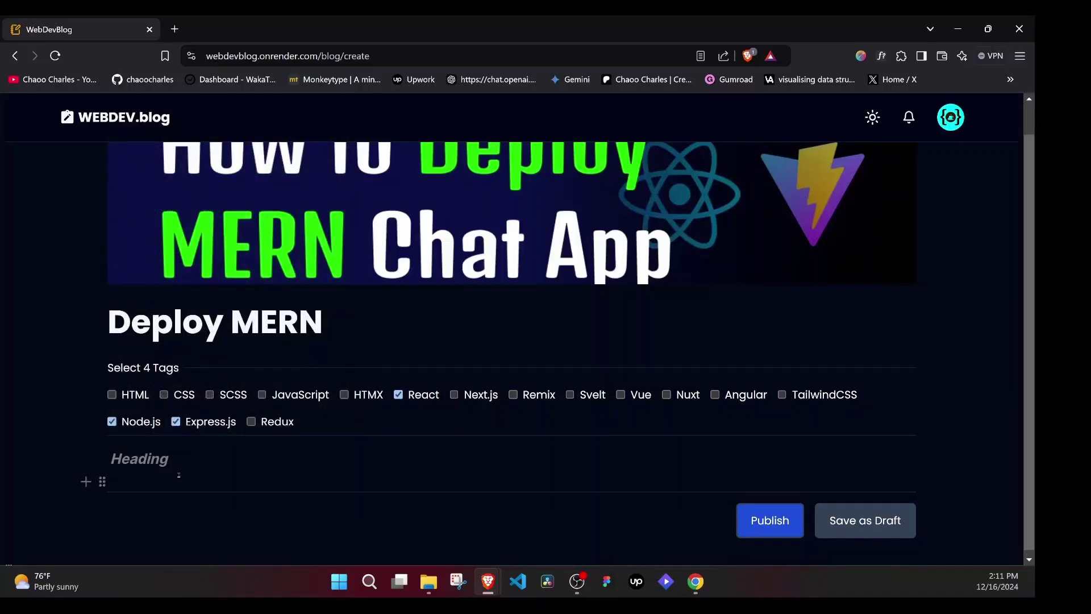
pyautogui.write('How to deploy!')
pyautogui.press('Return')
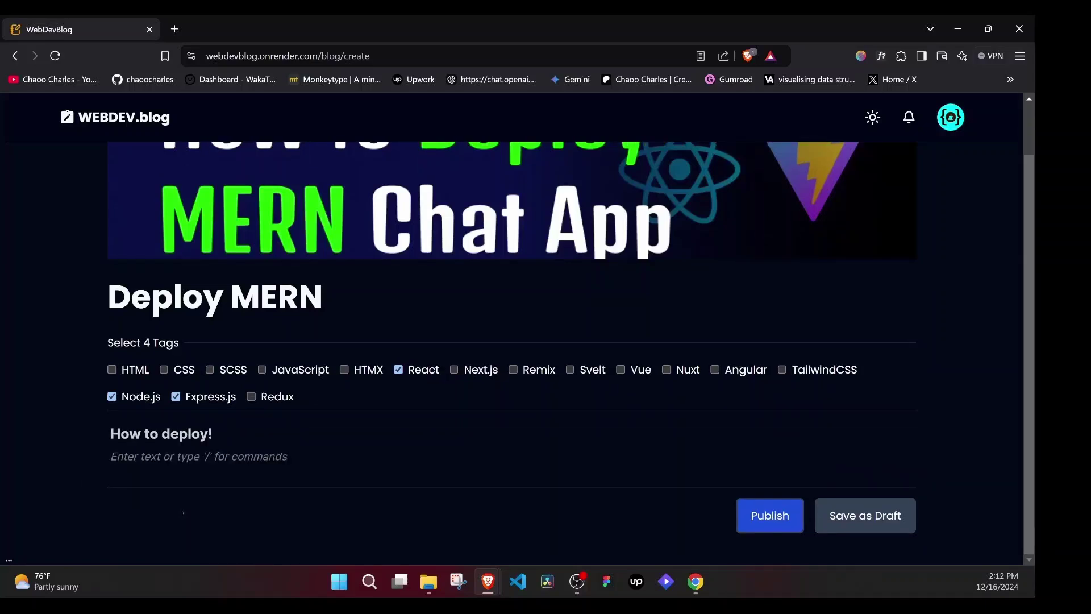
# - Add a numbered list below it with the items one, two and three
pyautogui.write('/')
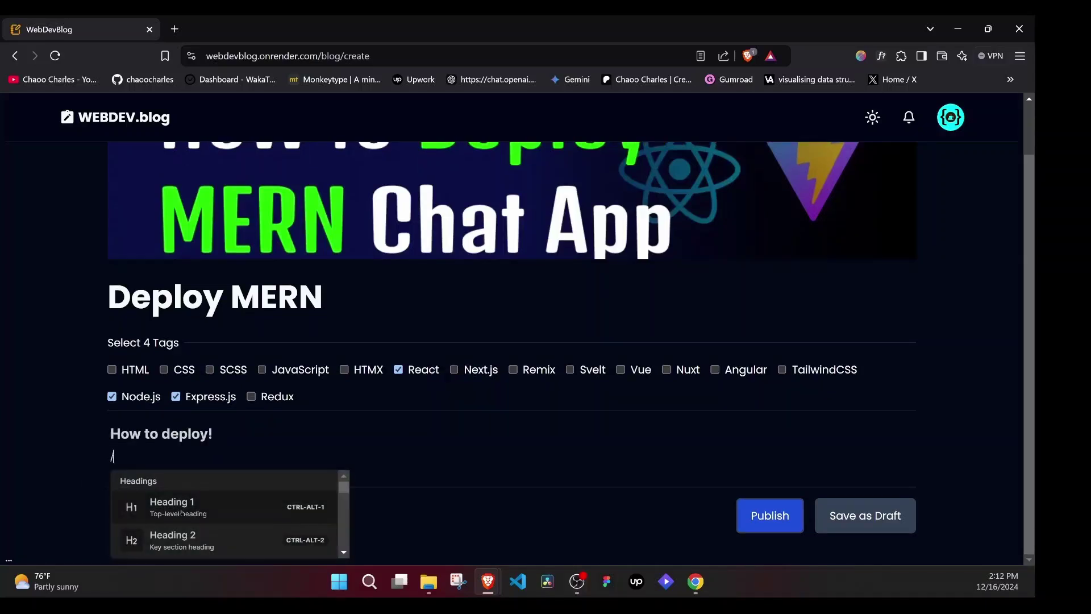
pyautogui.scroll(-5, 181, 512)
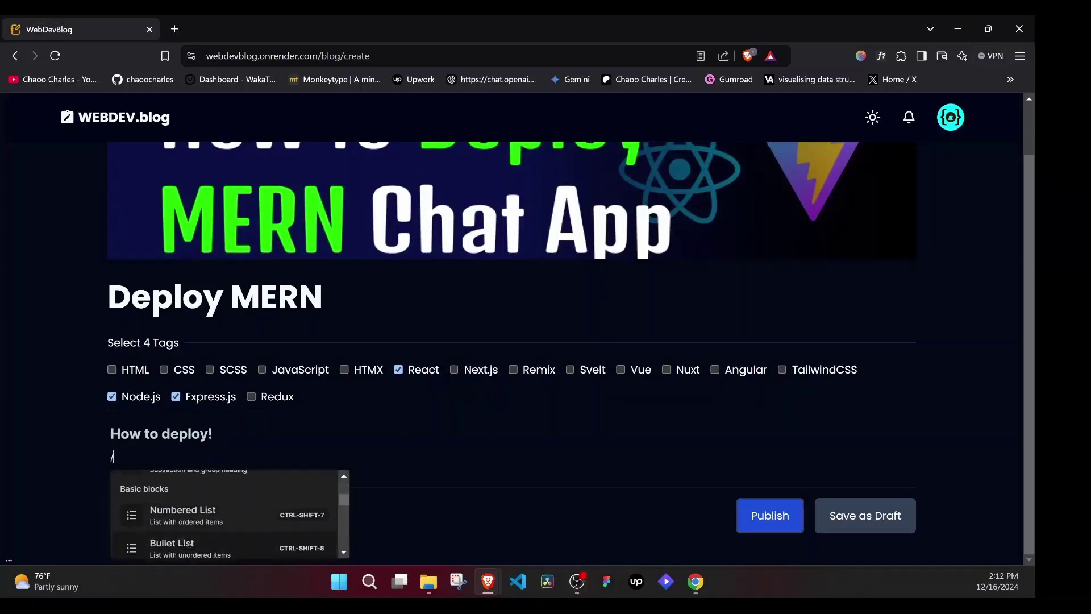
pyautogui.click(177, 501)
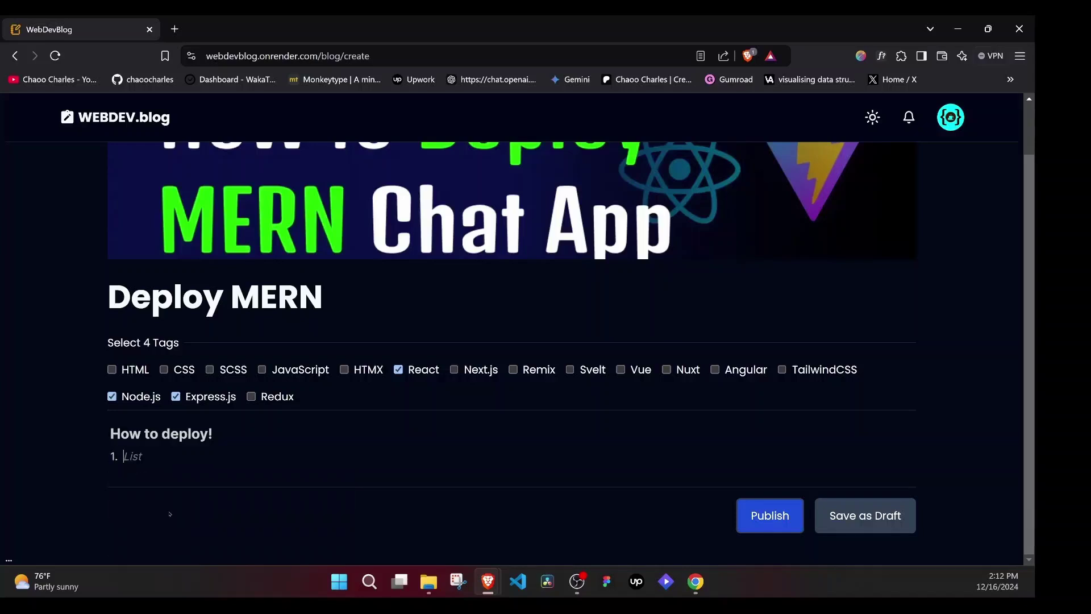
pyautogui.write('one')
pyautogui.press('Return')
pyautogui.write('two')
pyautogui.press('Return')
pyautogui.write('thr')
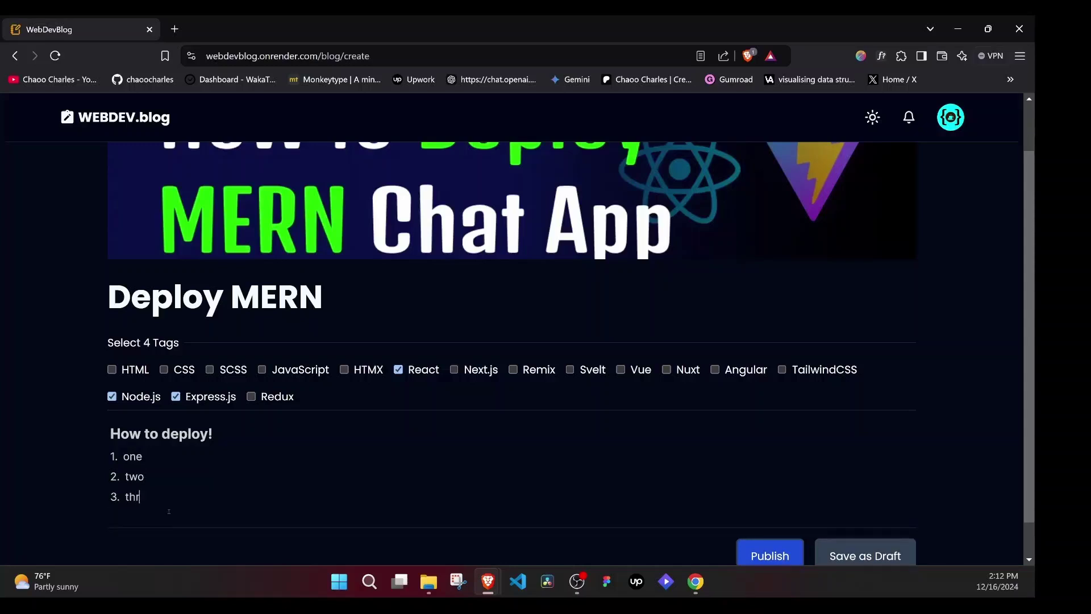
pyautogui.write('ee')
# - Format the word 'one' with underline, red background, strikethrough, italic and bold
pyautogui.doubleClick(128, 456)
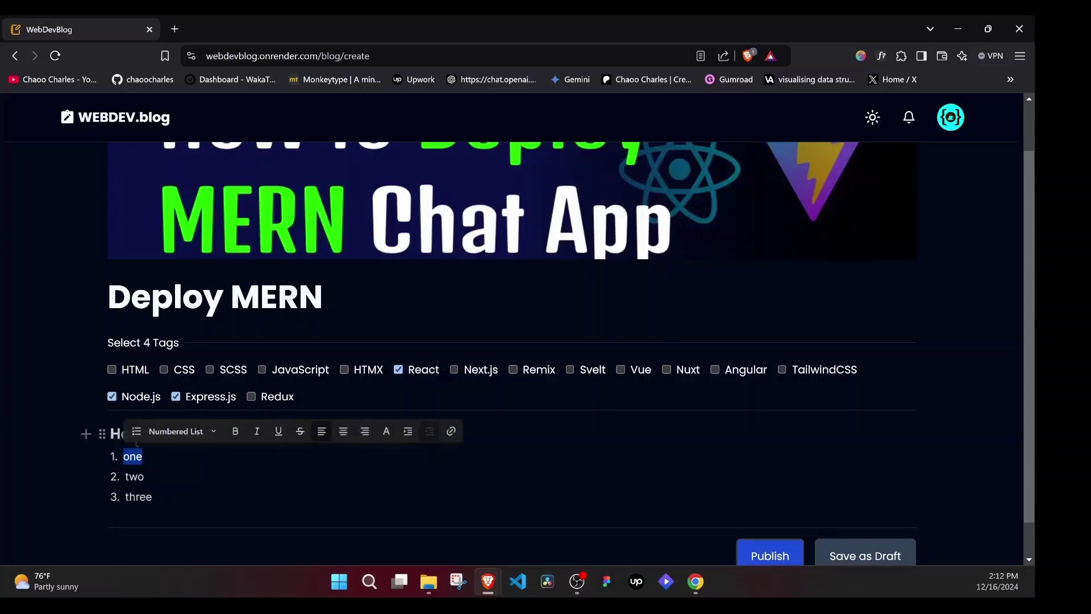
pyautogui.click(281, 432)
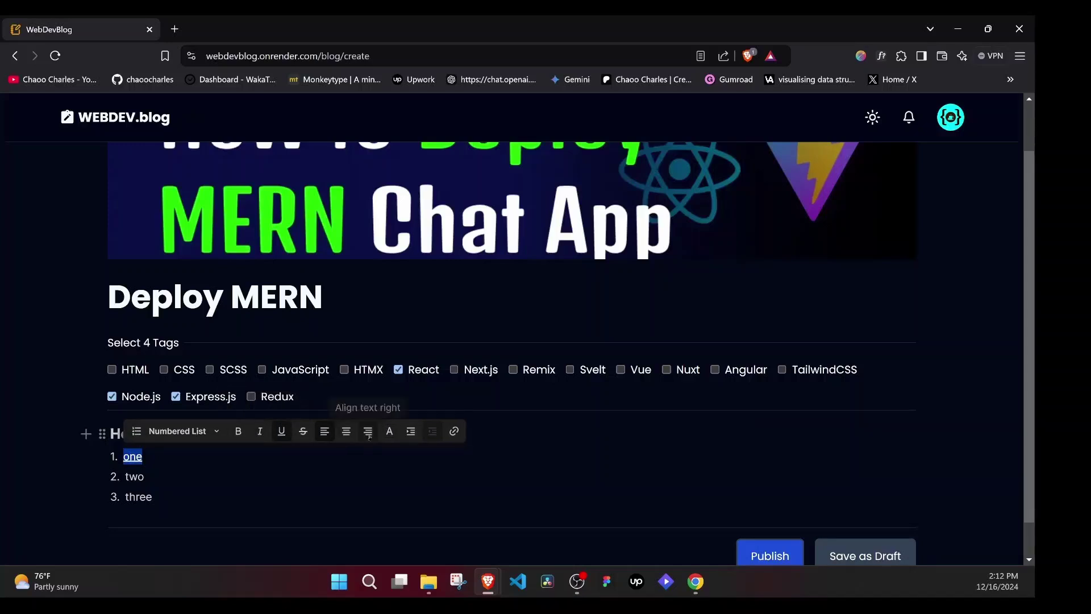
pyautogui.click(389, 431)
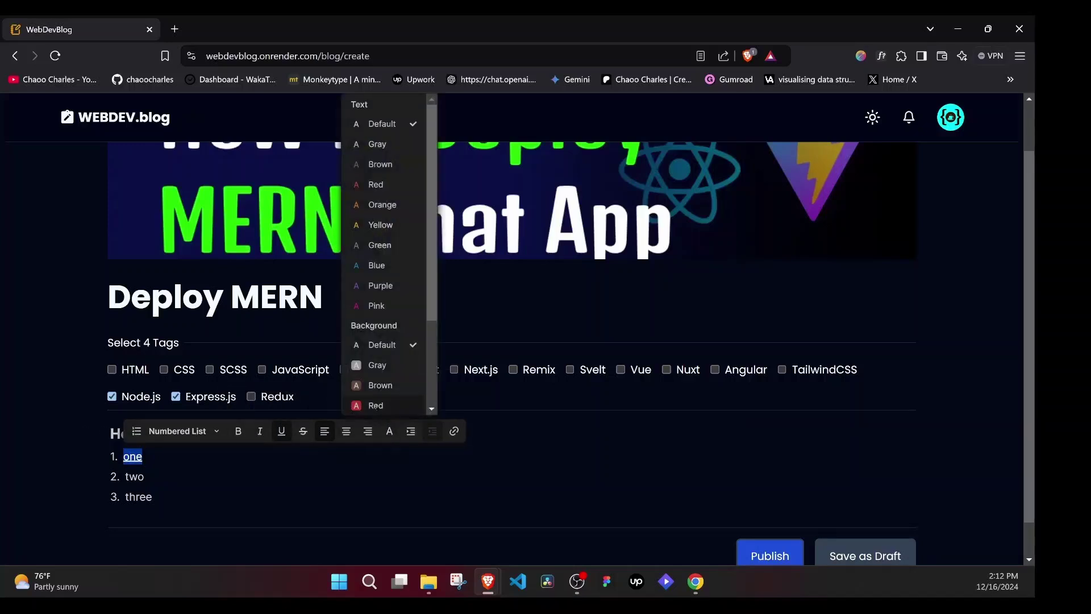
pyautogui.click(379, 406)
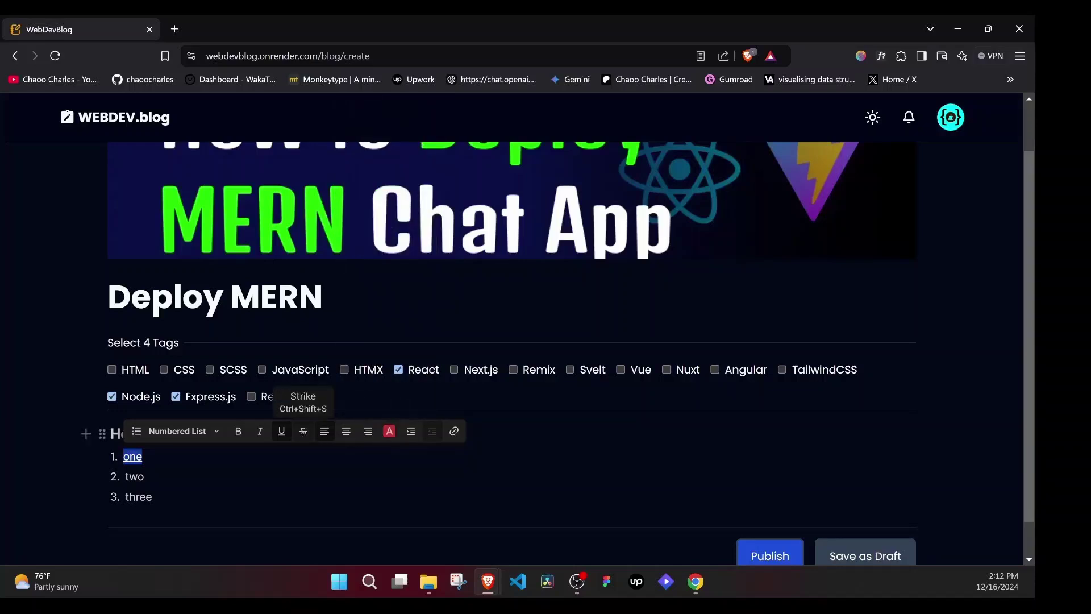
pyautogui.click(297, 433)
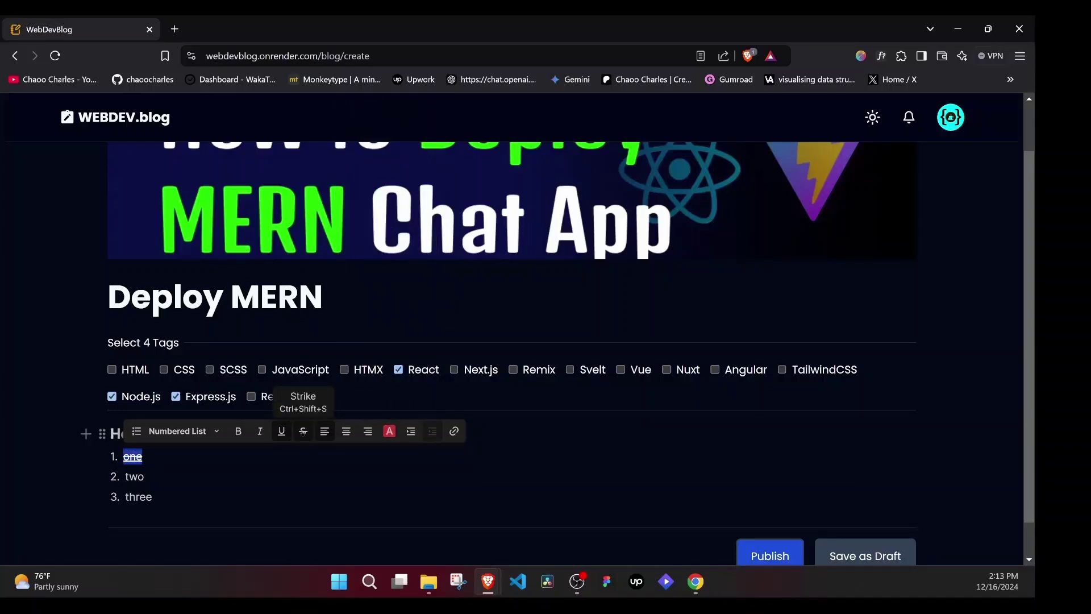
pyautogui.click(262, 433)
pyautogui.click(237, 434)
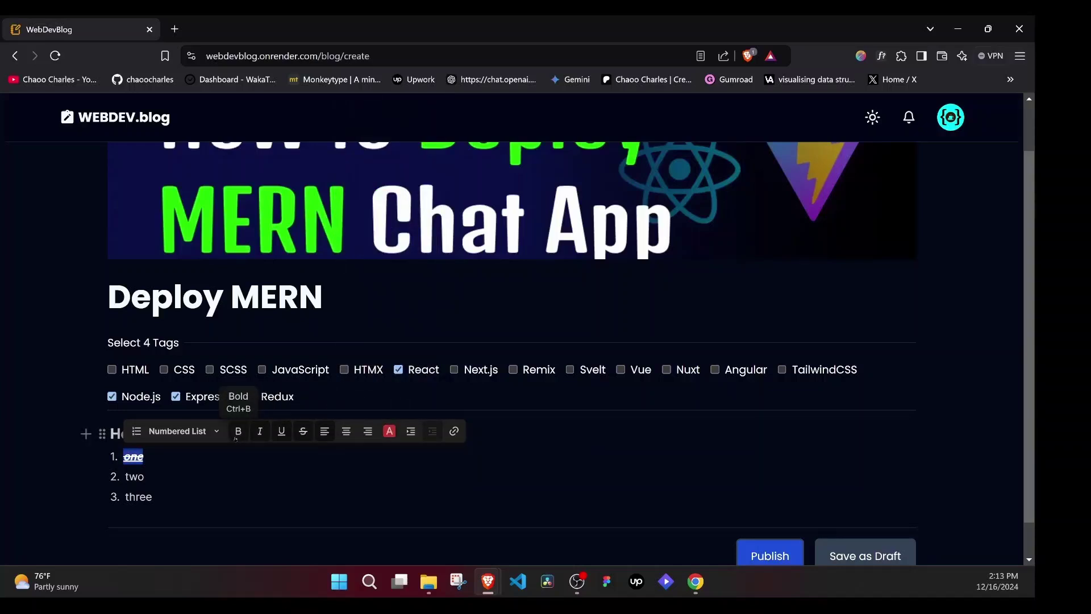
pyautogui.click(158, 518)
# - Insert a code block, switch its language to HTML, and paste <h1>Hello</h1> into it
pyautogui.write('/')
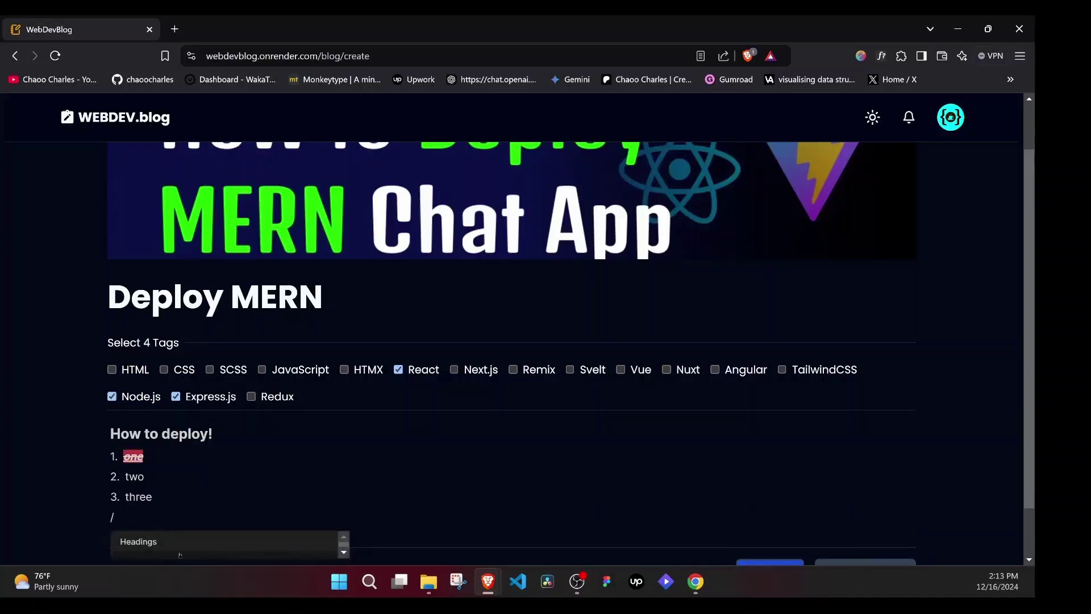
pyautogui.scroll(-1, 170, 432)
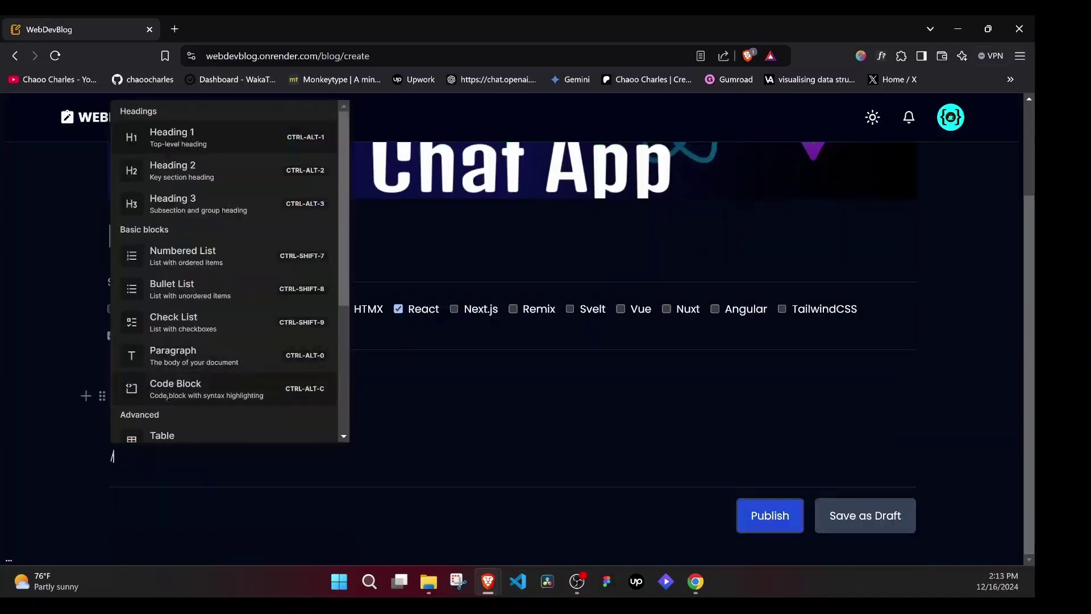
pyautogui.click(196, 392)
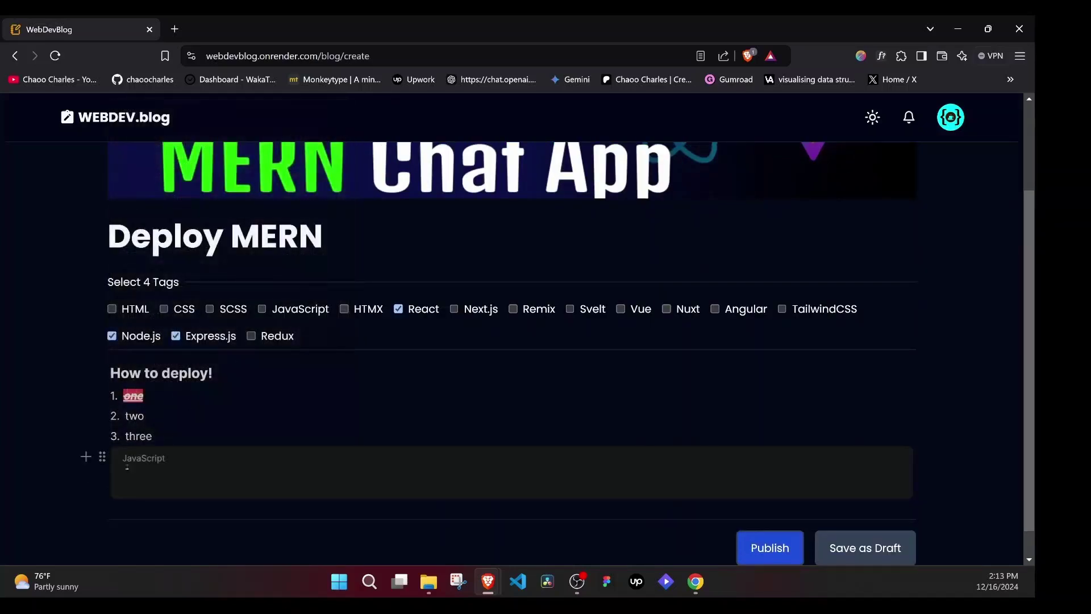
pyautogui.click(163, 459)
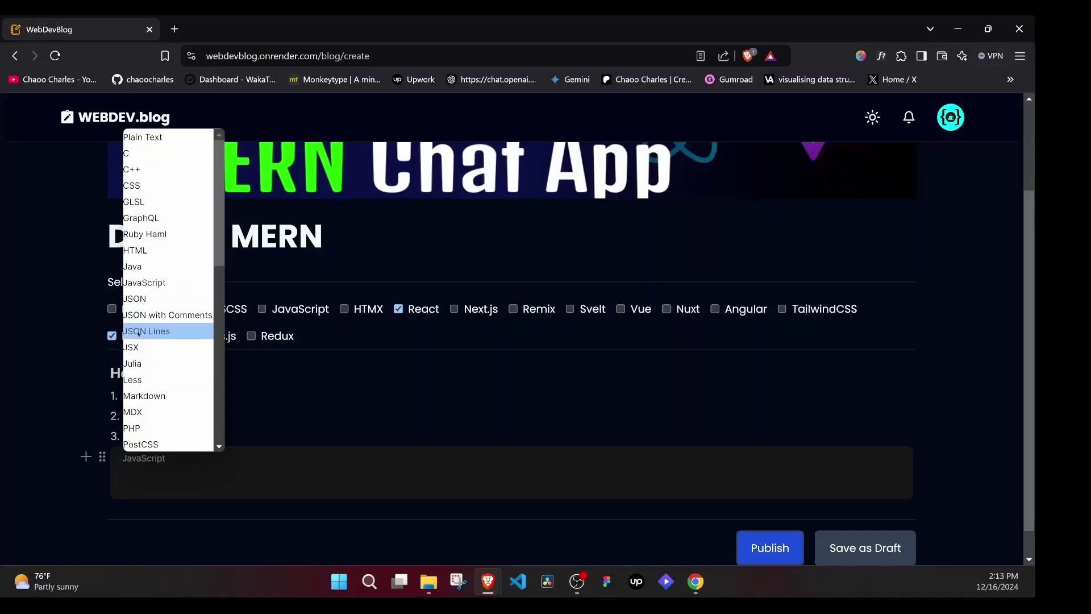
pyautogui.click(137, 250)
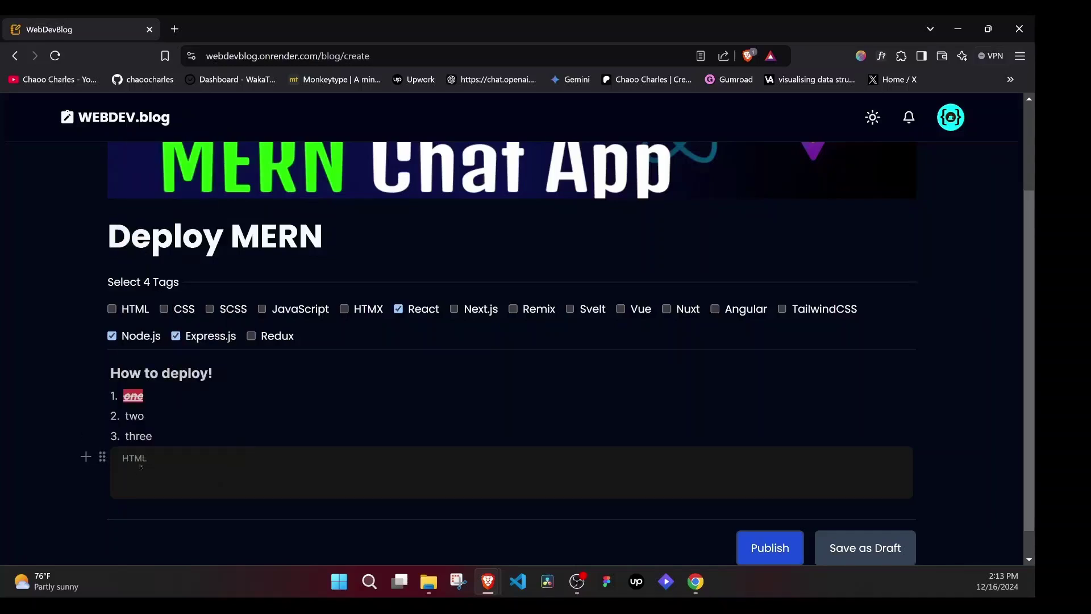
pyautogui.write('<h1>Hello</h1>')
pyautogui.moveTo(211, 472); pyautogui.dragTo(120, 473)
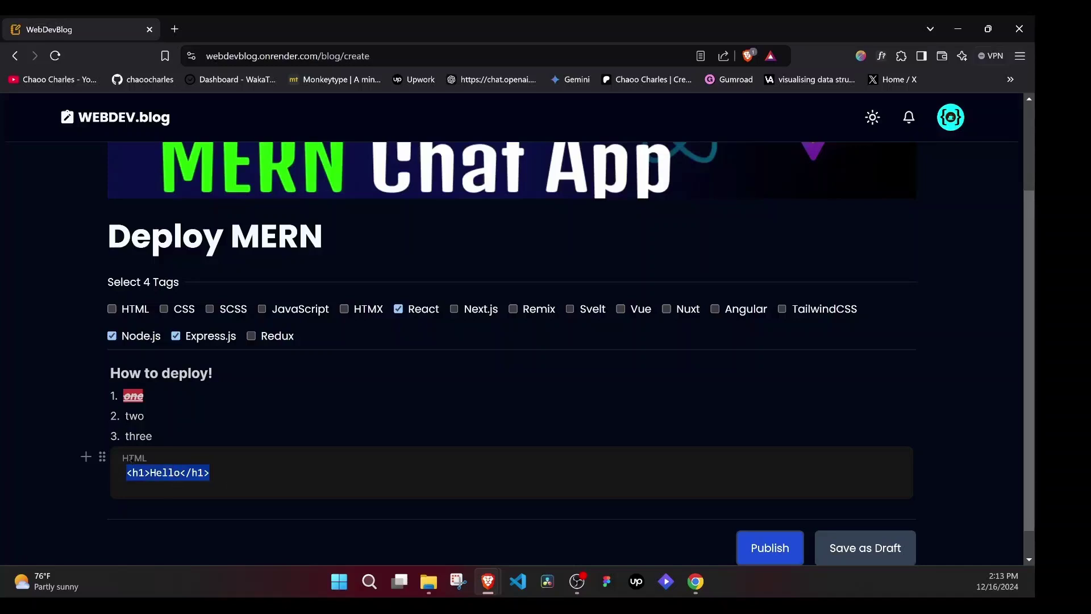
pyautogui.click(235, 471)
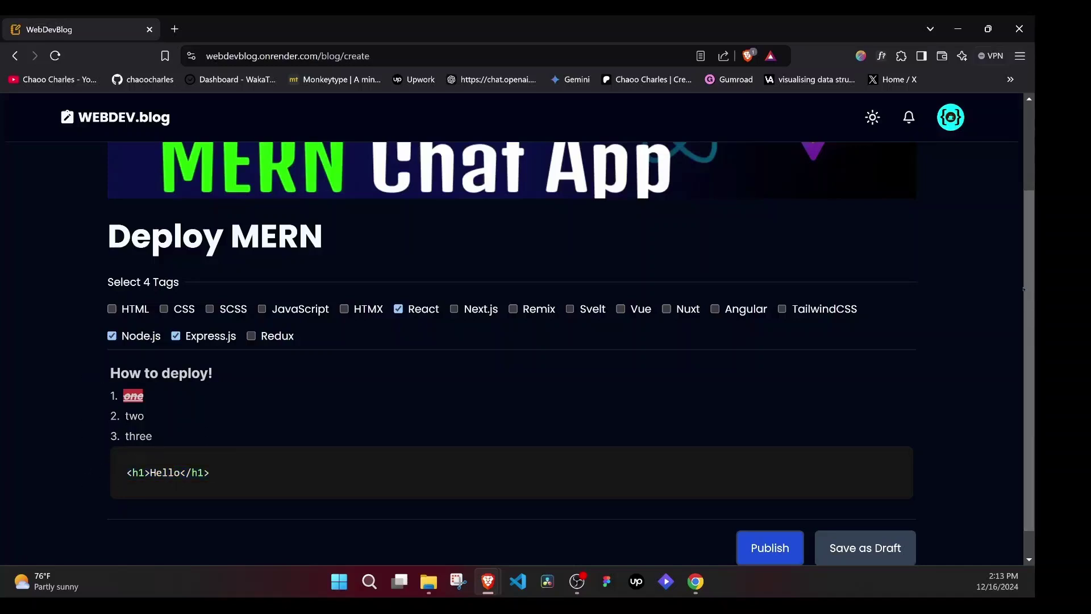
pyautogui.moveTo(1028, 310); pyautogui.dragTo(1026, 333)
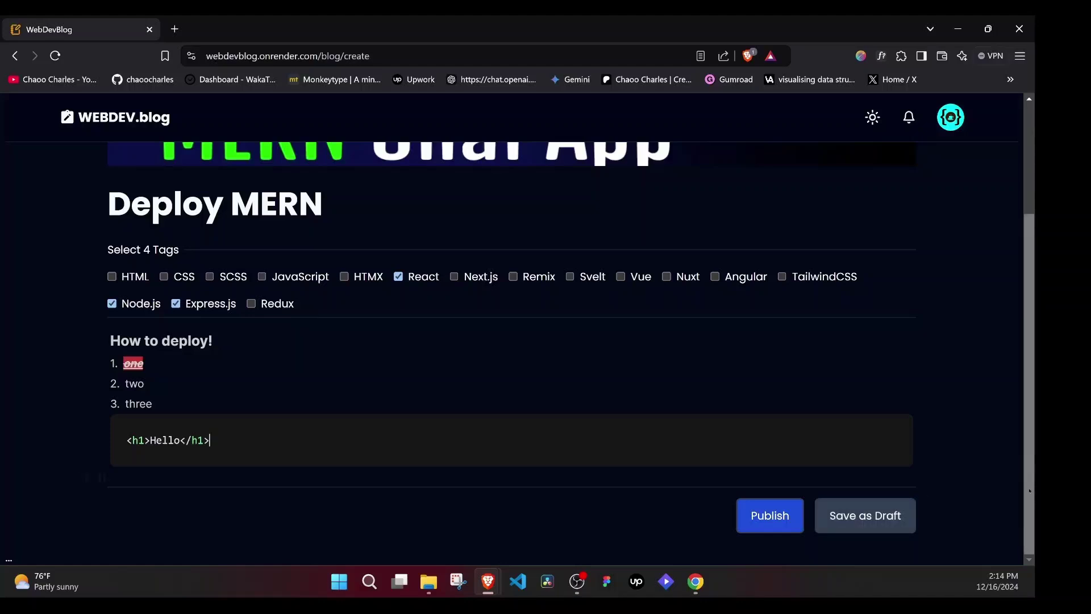
pyautogui.moveTo(1029, 492); pyautogui.dragTo(1035, 343)
pyautogui.scroll(-3, 1031, 357)
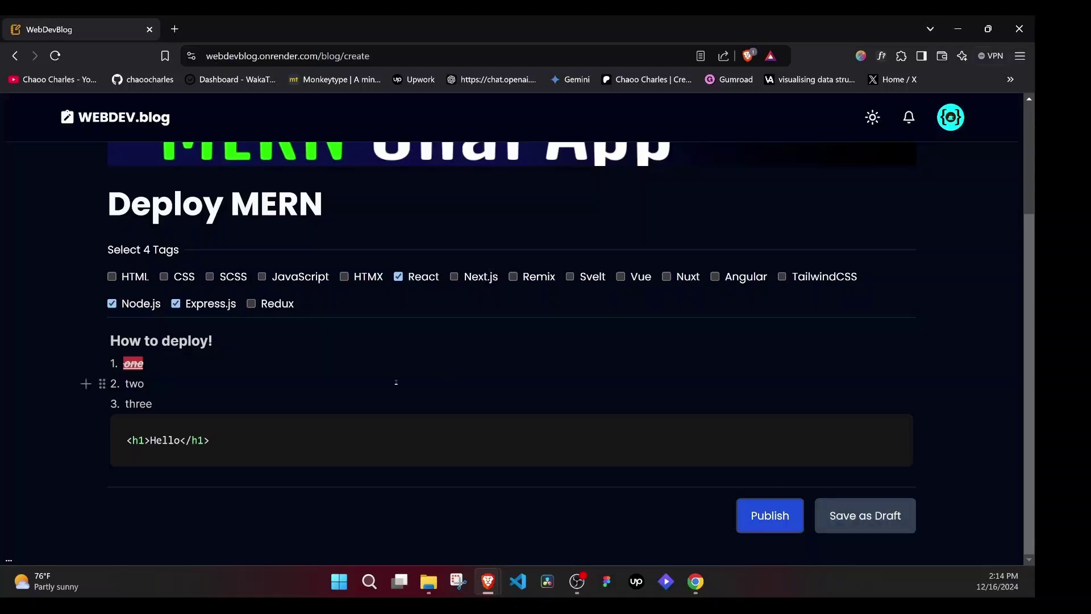
# - Save the post as a draft and go to your profile page from the account menu
pyautogui.click(852, 511)
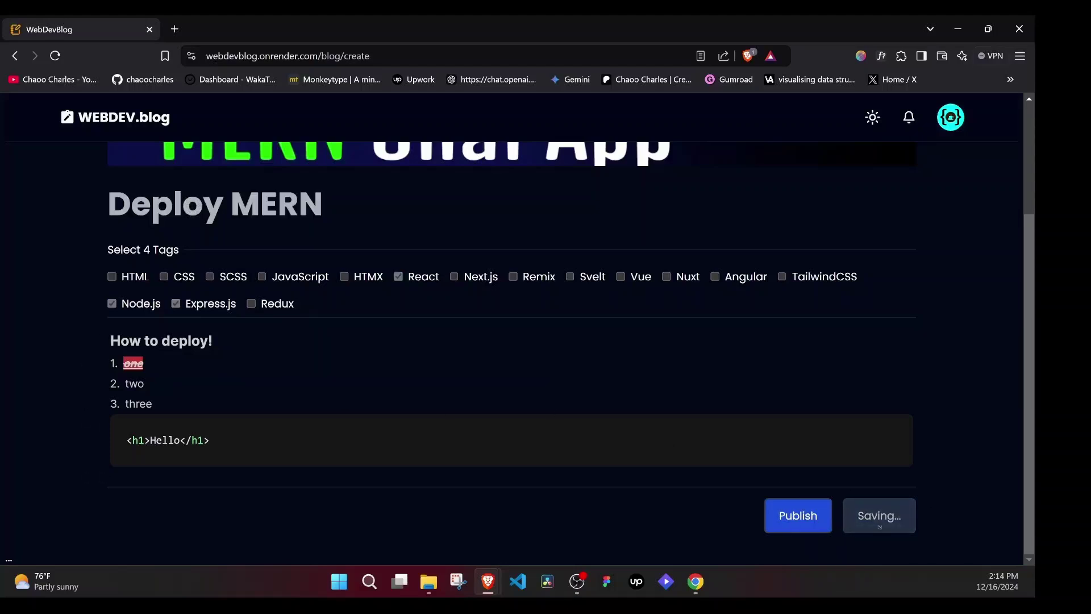
pyautogui.click(132, 120)
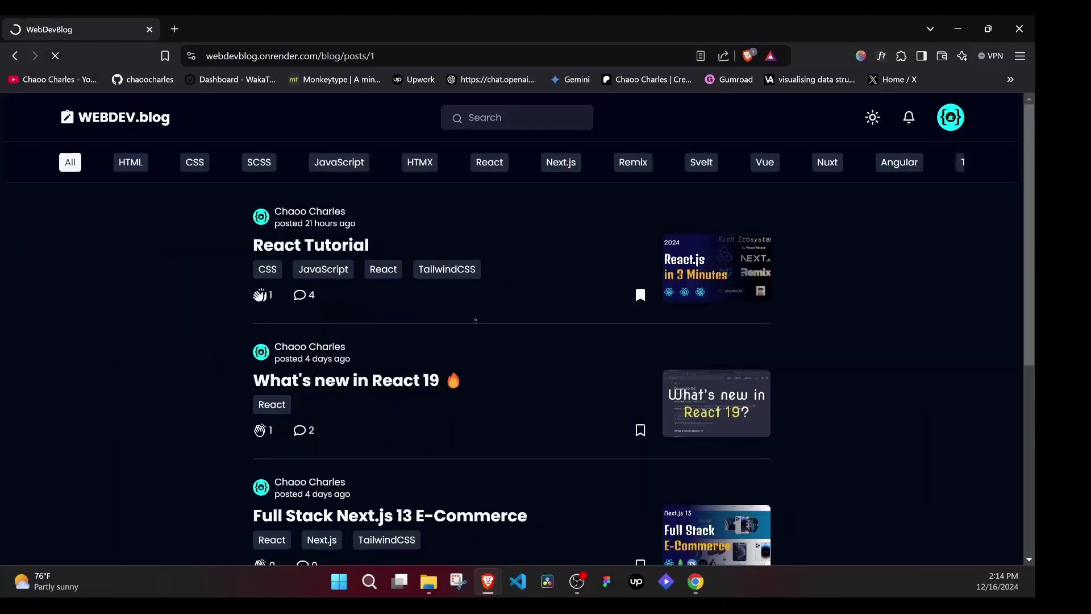
pyautogui.click(951, 117)
pyautogui.click(841, 290)
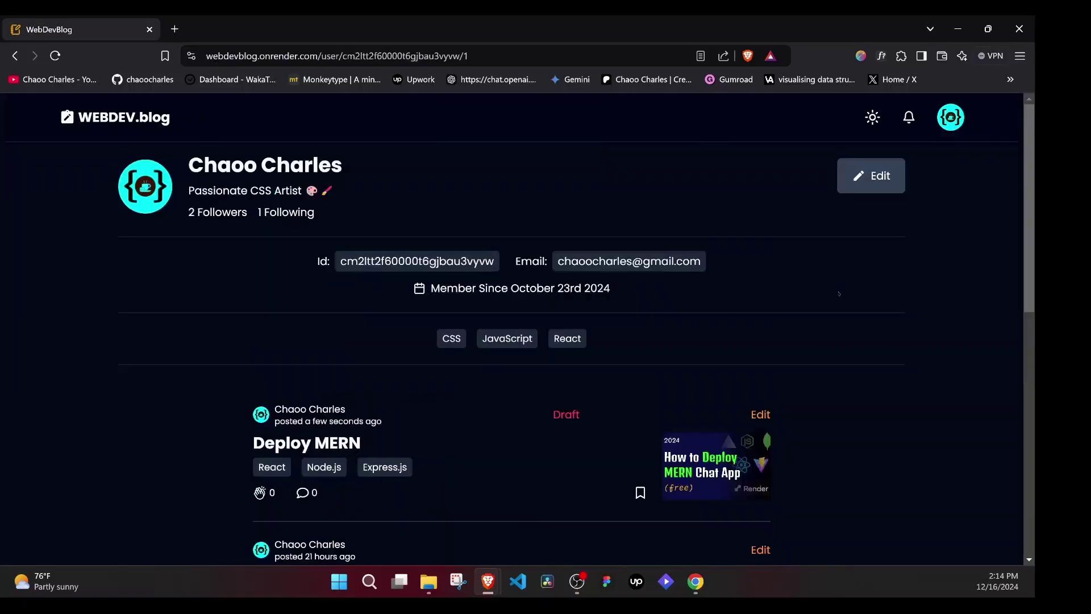
# - Page through your posts, then reload your own profile page from the address bar
pyautogui.scroll(-3, 502, 260)
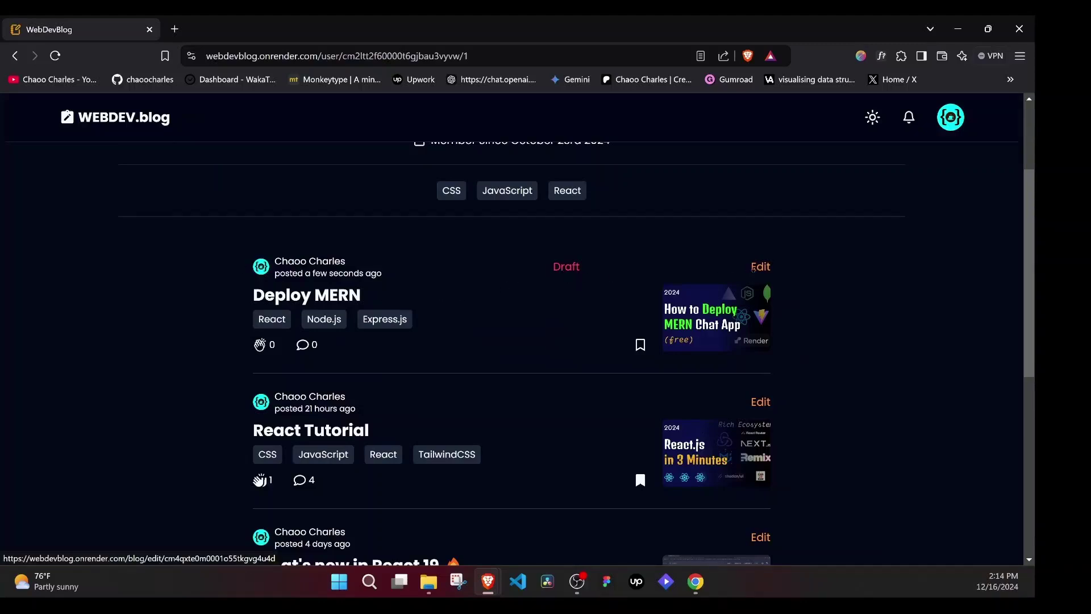
pyautogui.scroll(3, 756, 271)
pyautogui.scroll(-7, 1003, 437)
pyautogui.scroll(-2, 1004, 437)
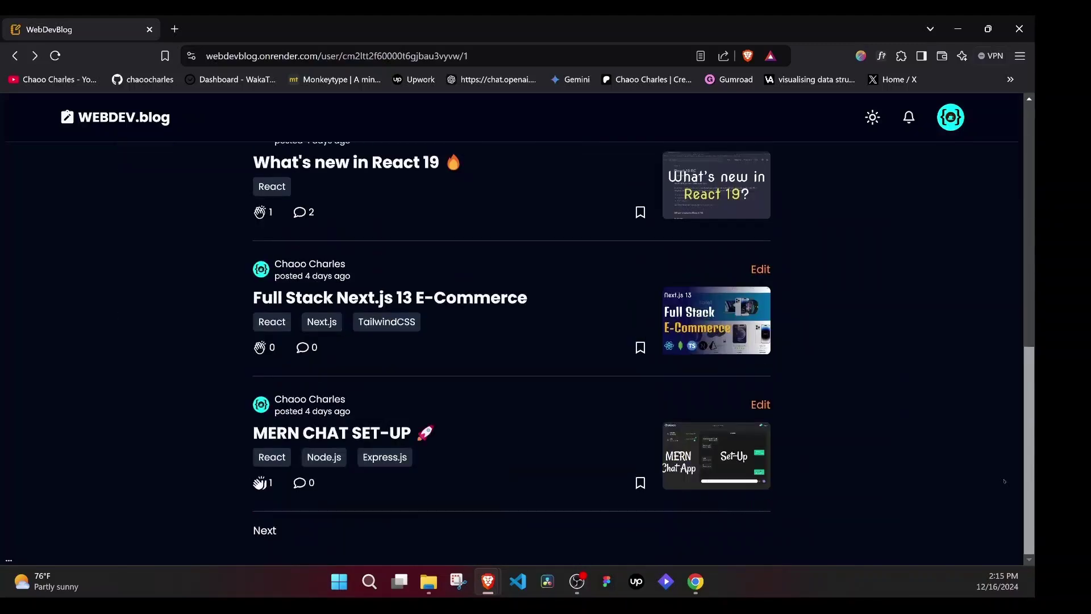
pyautogui.click(260, 532)
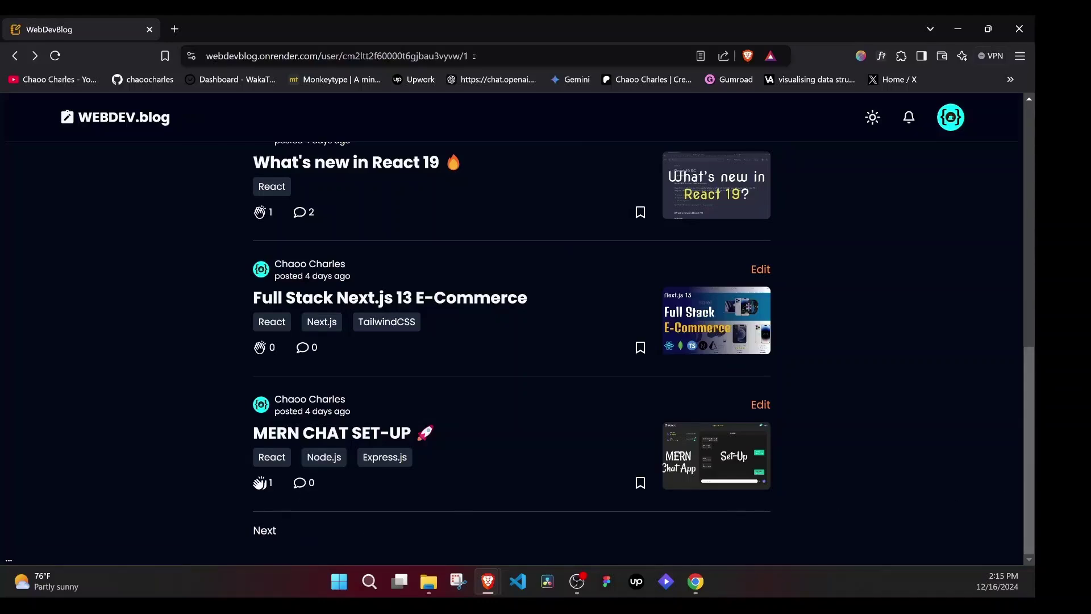
pyautogui.hotkey('ctrl', 'l')
pyautogui.click(473, 56)
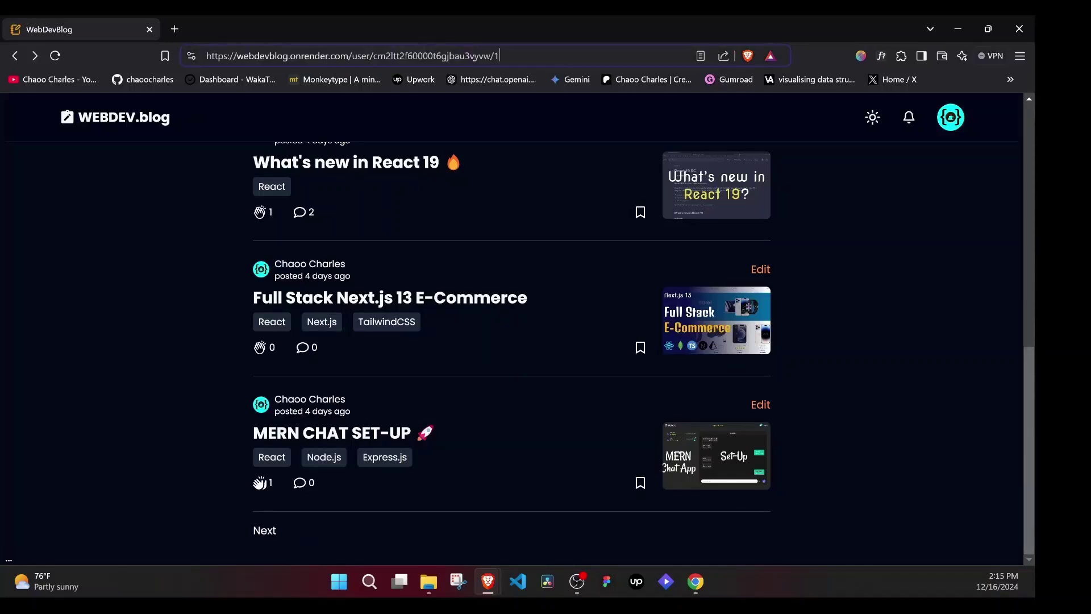
pyautogui.press('Return')
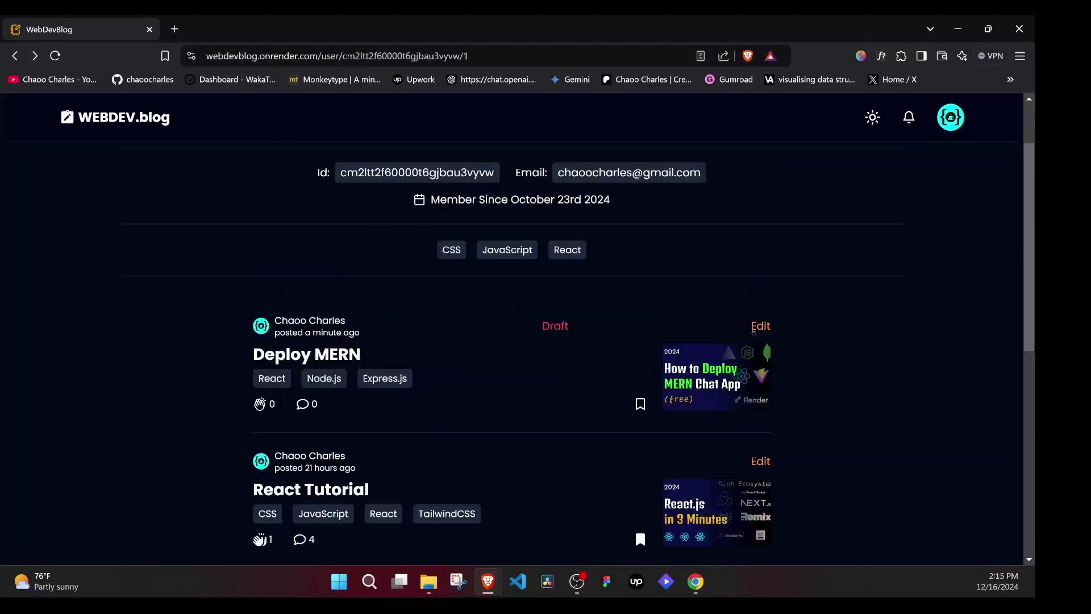
# - Publish Deploy MERN from its edit page and go back to your profile
pyautogui.click(760, 325)
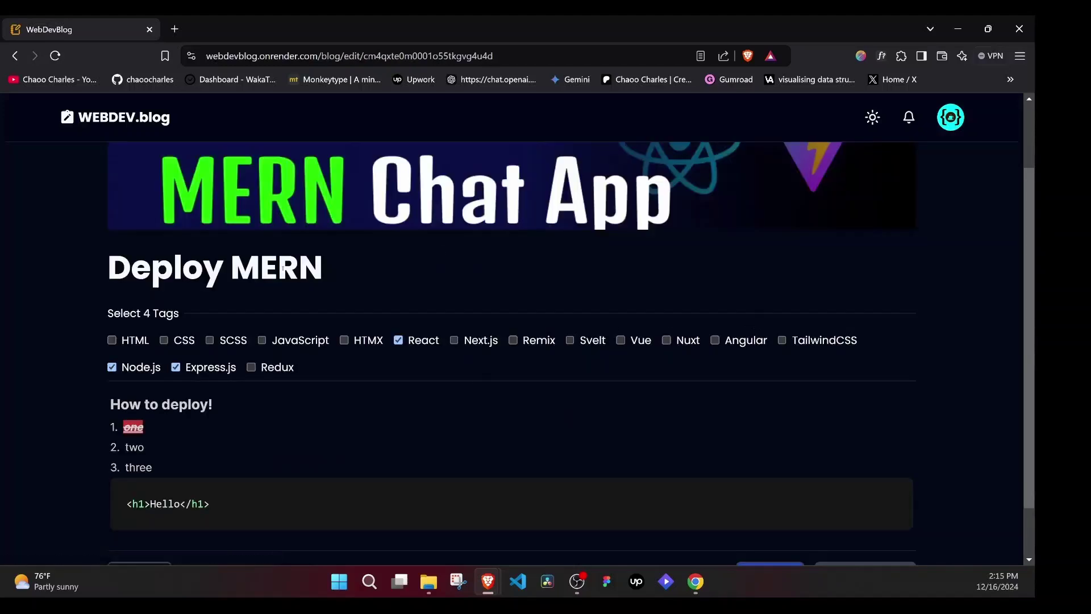
pyautogui.scroll(-2, 1018, 482)
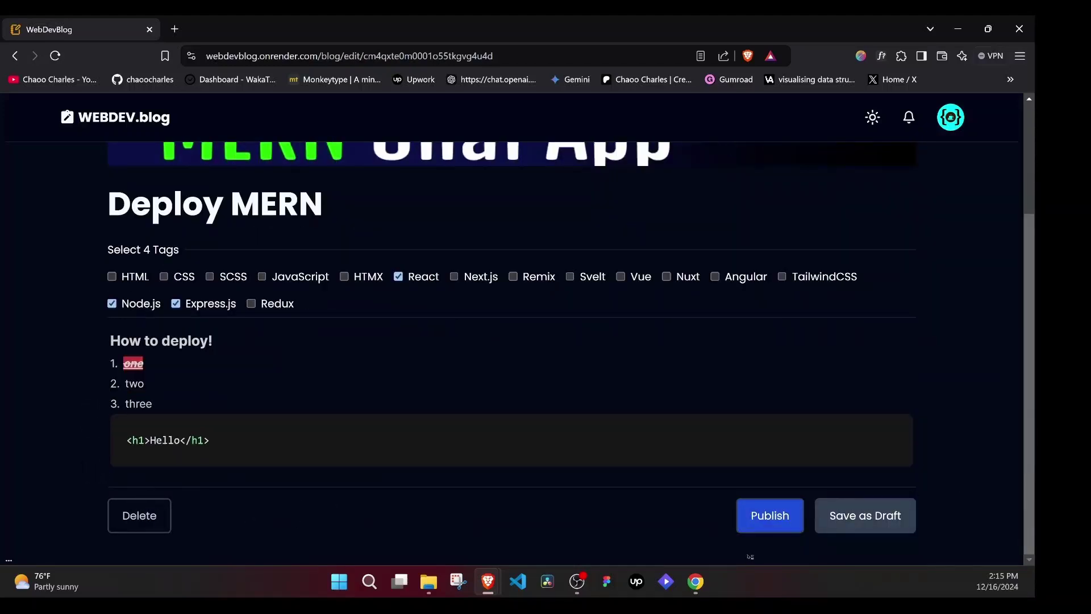
pyautogui.click(764, 517)
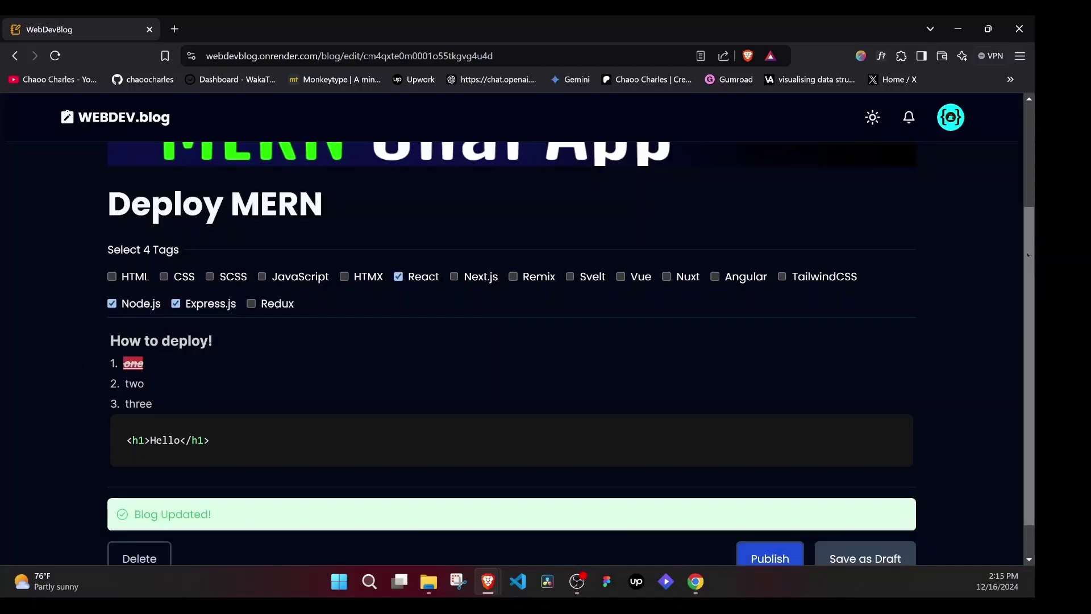
pyautogui.scroll(-1, 1025, 251)
pyautogui.click(952, 118)
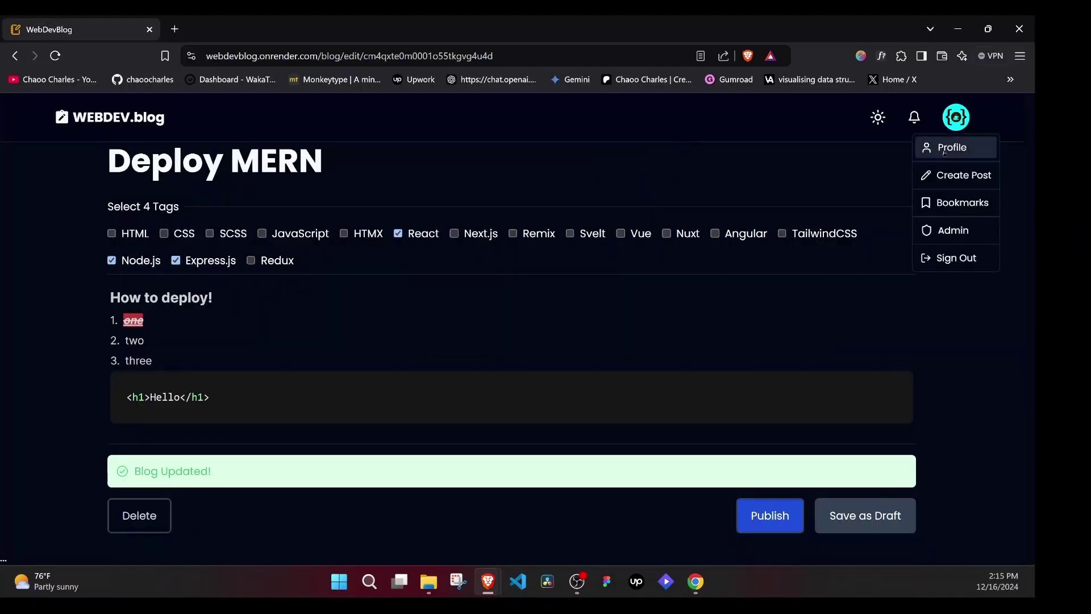
pyautogui.click(945, 151)
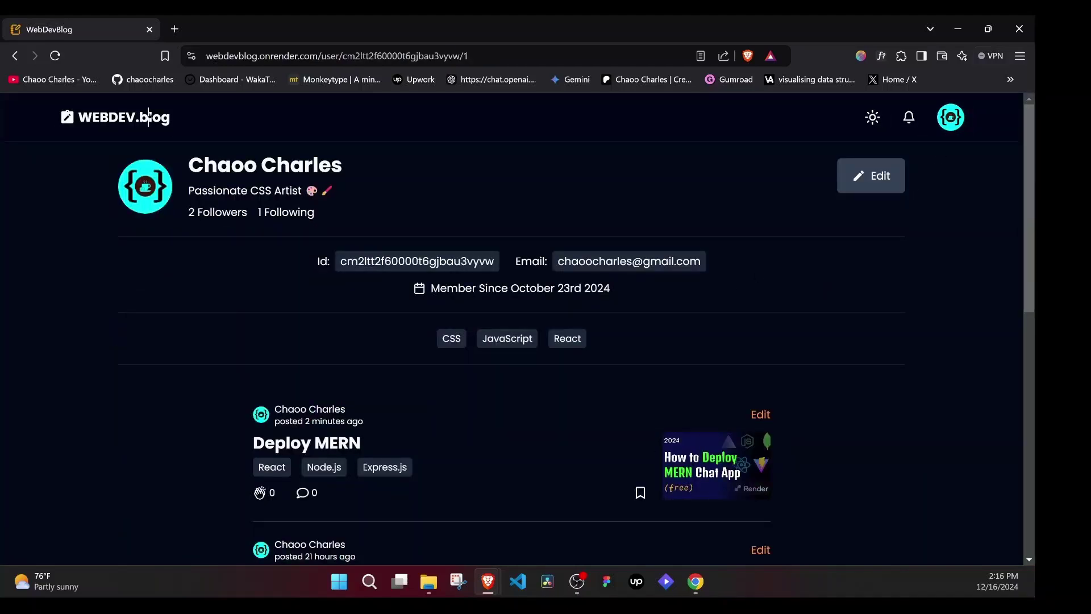
# - Go to the home feed via the WEBDEV.blog logo and open Deploy MERN
pyautogui.click(116, 117)
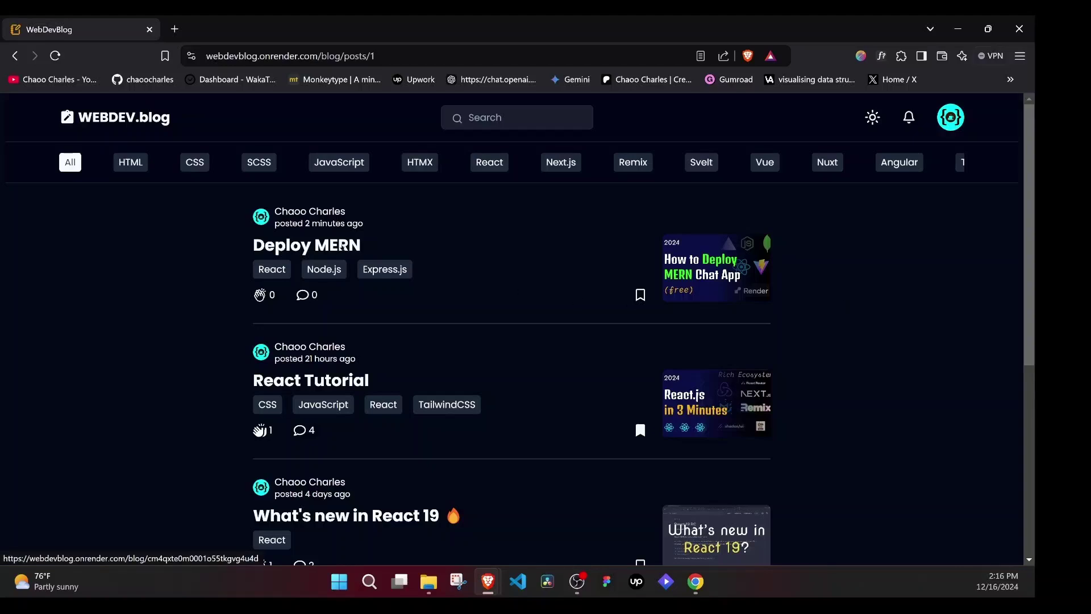
pyautogui.click(347, 246)
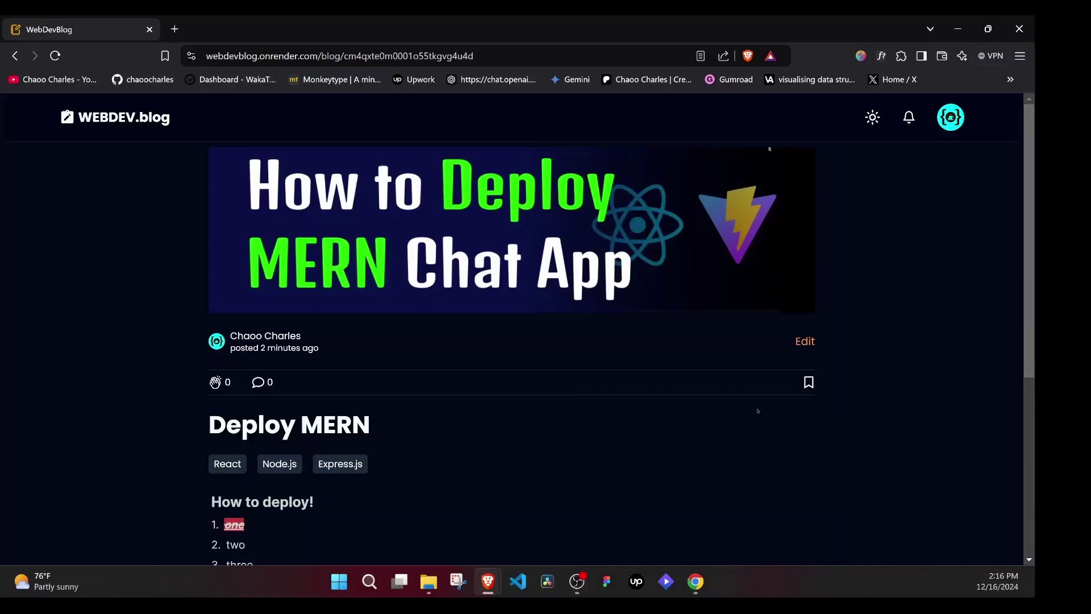
# - Clap for Deploy MERN and post the comment 'Hello'
pyautogui.click(216, 382)
pyautogui.scroll(-4, 803, 302)
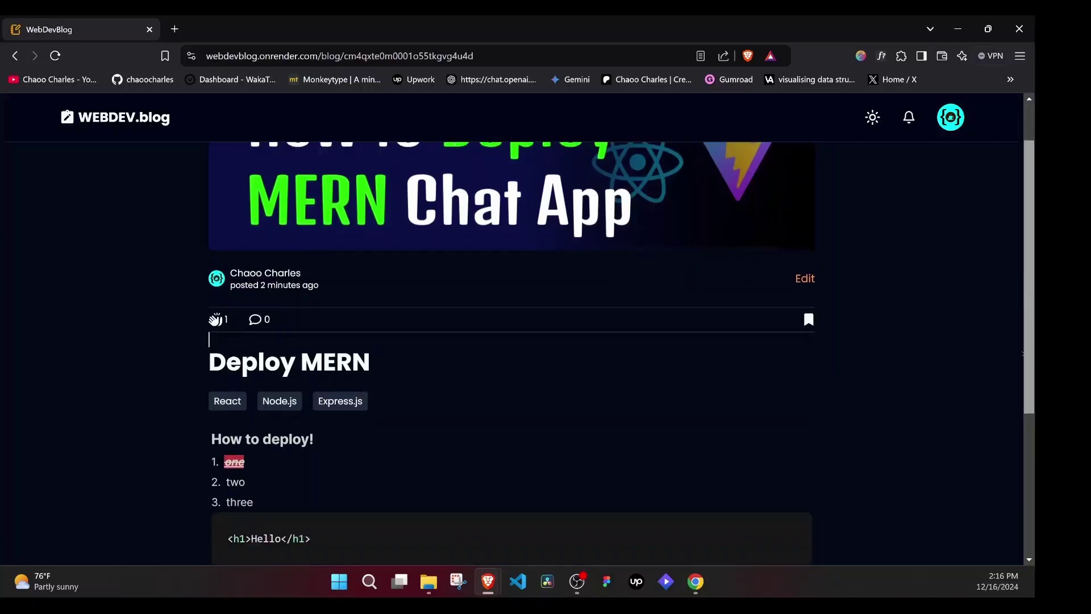
pyautogui.scroll(-1, 1020, 466)
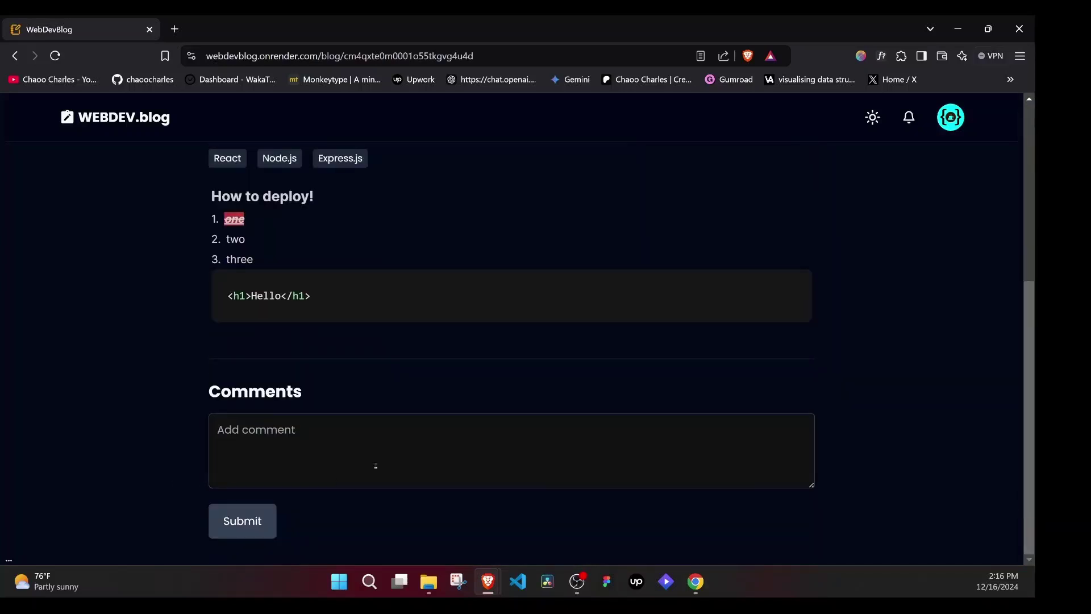
pyautogui.click(255, 433)
pyautogui.write('Hello')
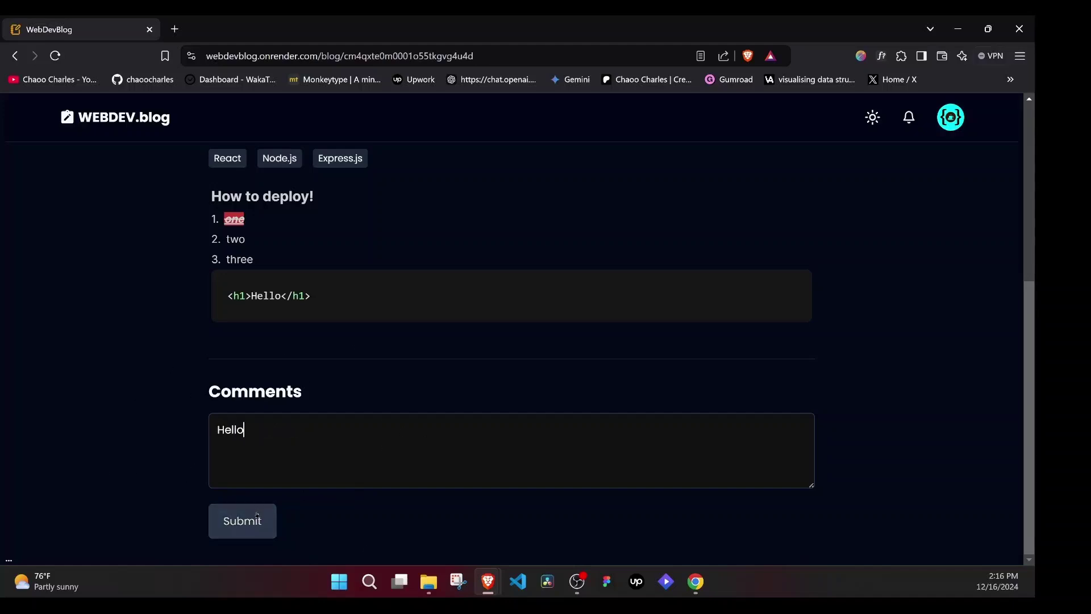
pyautogui.click(257, 515)
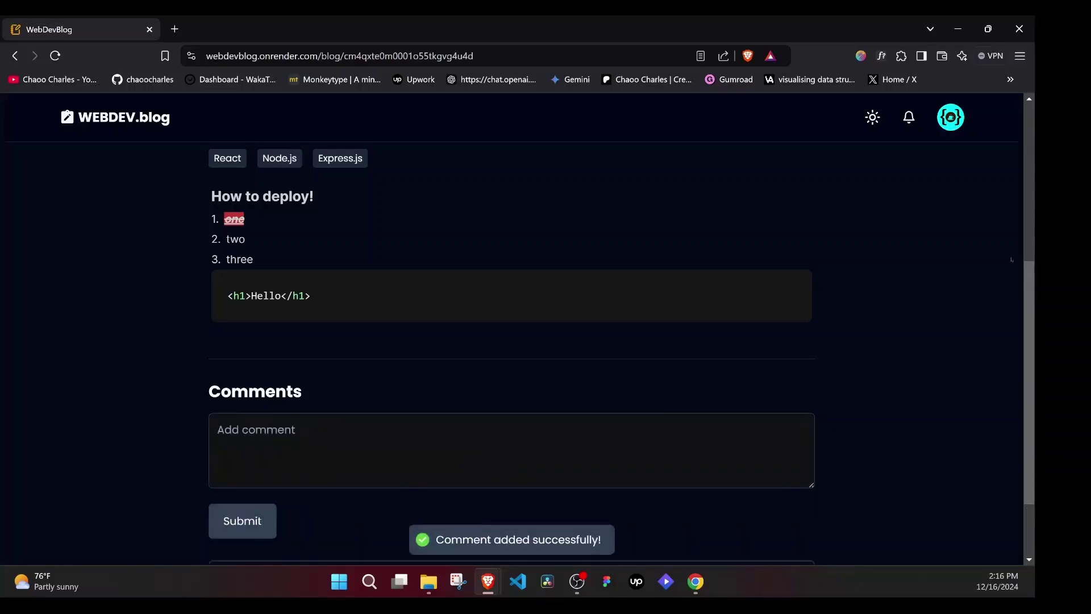
# - Clap the Hello comment, reply 'Heyy' to it, and expand its replies
pyautogui.scroll(-2, 962, 440)
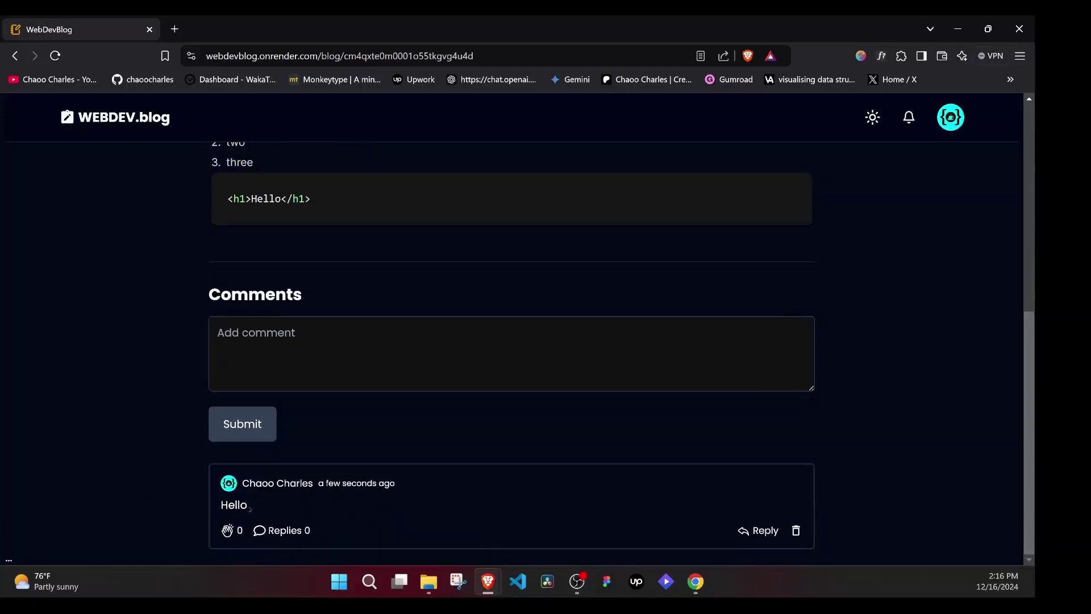
pyautogui.click(227, 531)
pyautogui.click(750, 531)
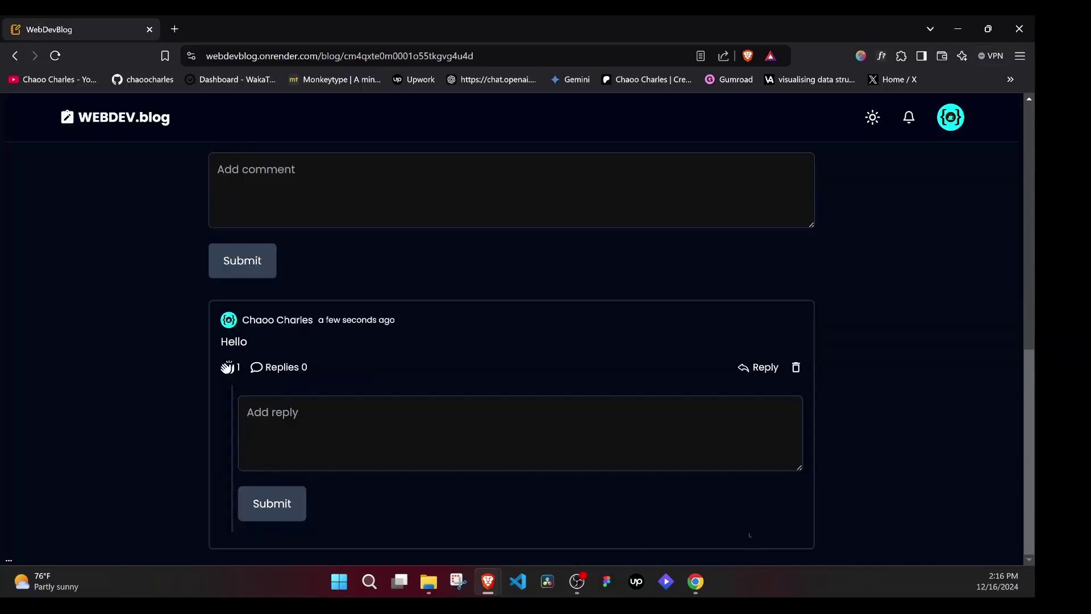
pyautogui.write('Hey')
pyautogui.click(280, 508)
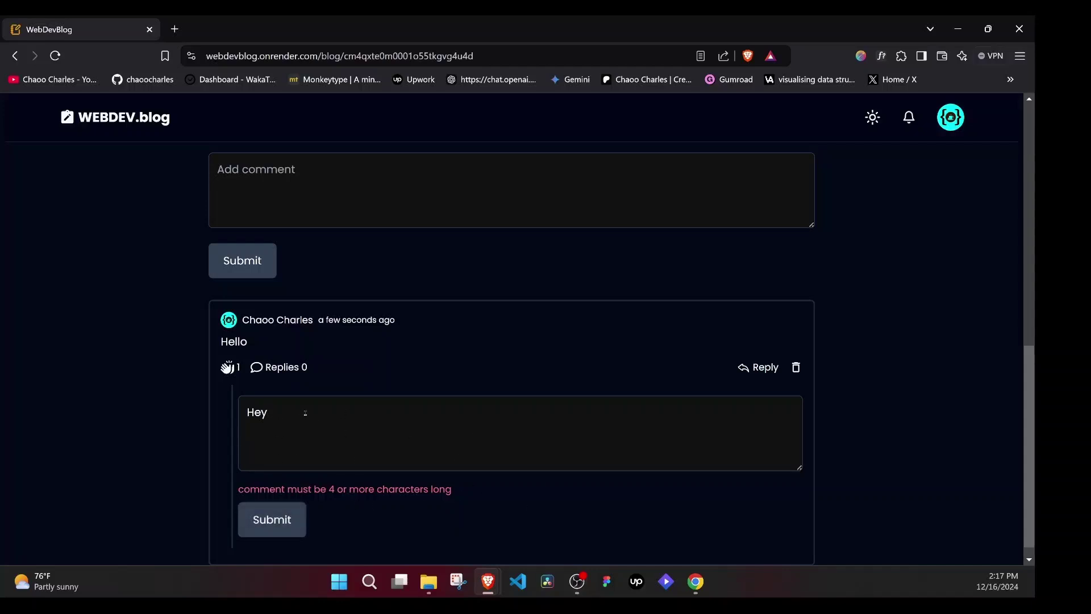
pyautogui.write('y')
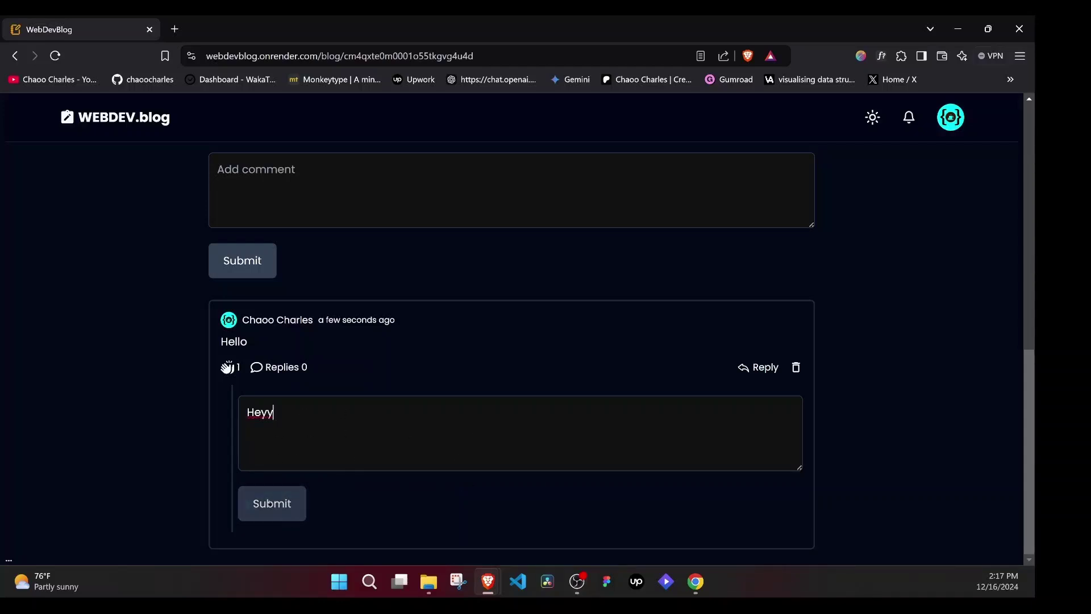
pyautogui.click(311, 507)
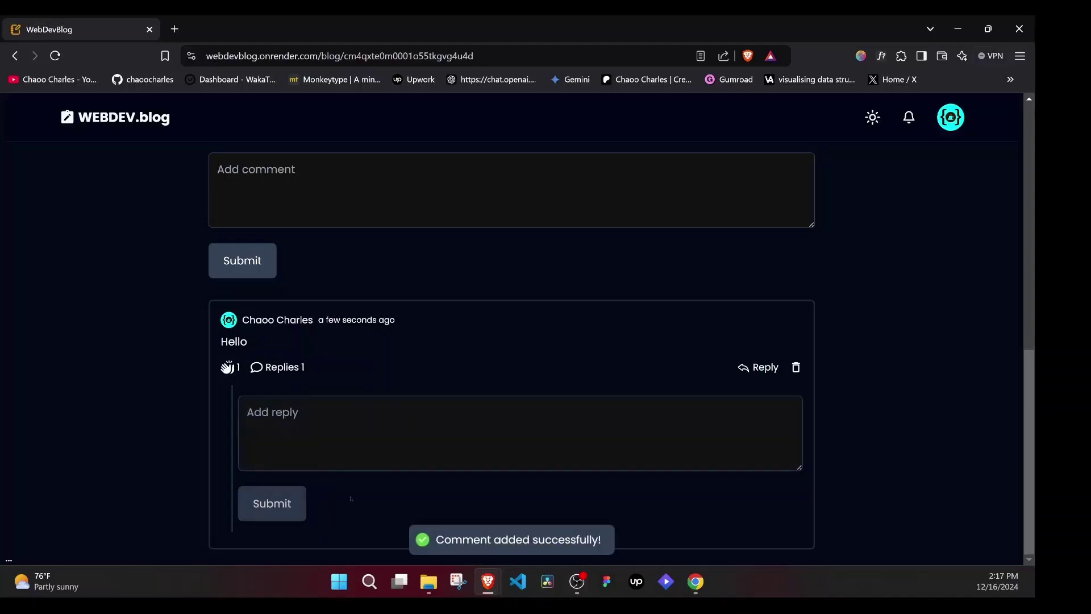
pyautogui.click(286, 368)
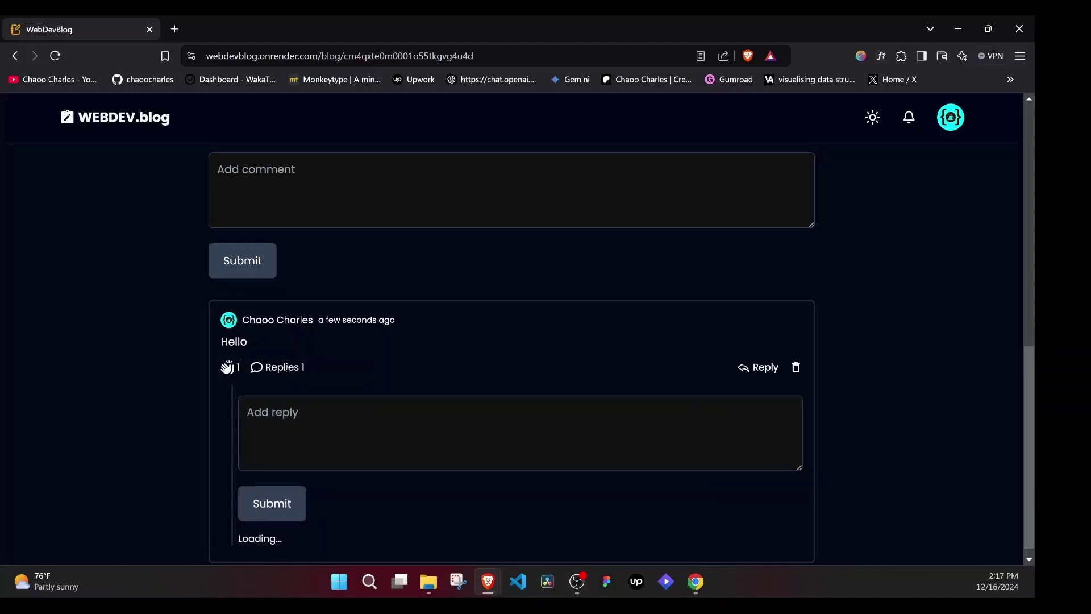
pyautogui.scroll(-1, 286, 367)
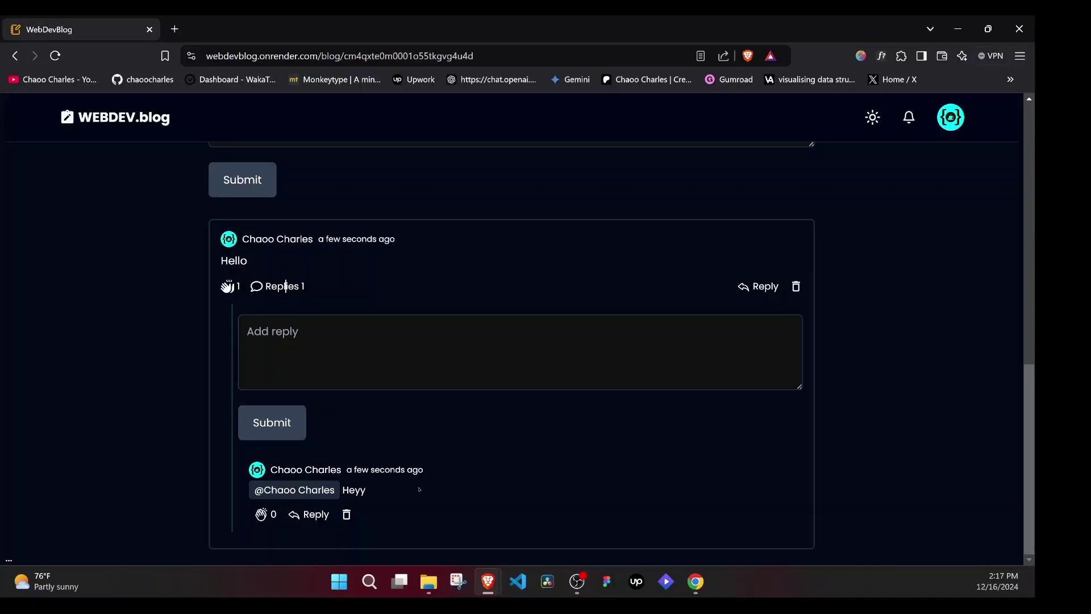
pyautogui.scroll(10, 418, 495)
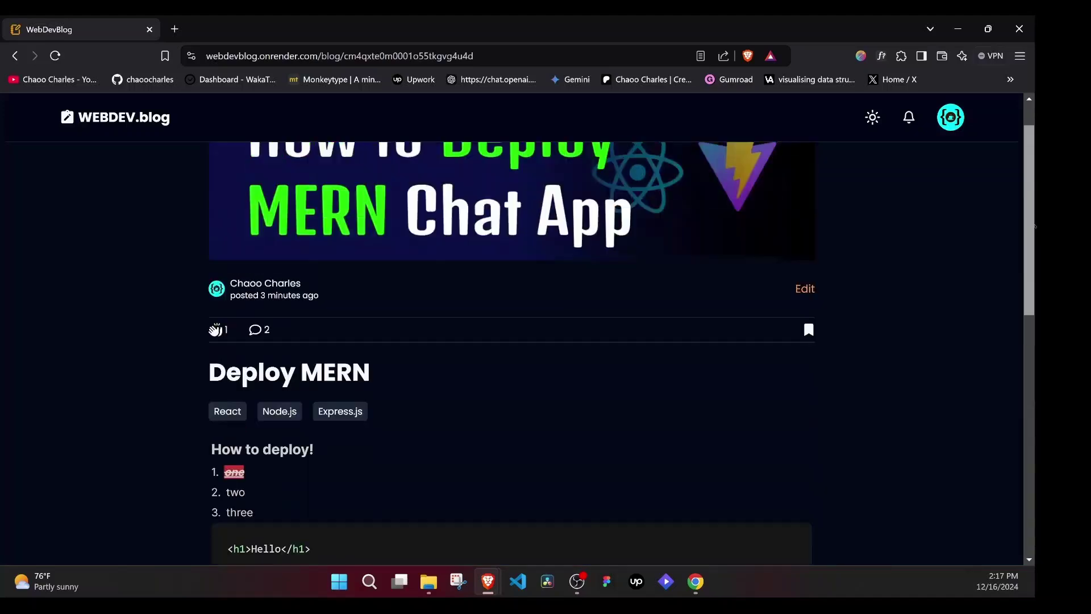
pyautogui.scroll(-10, 803, 359)
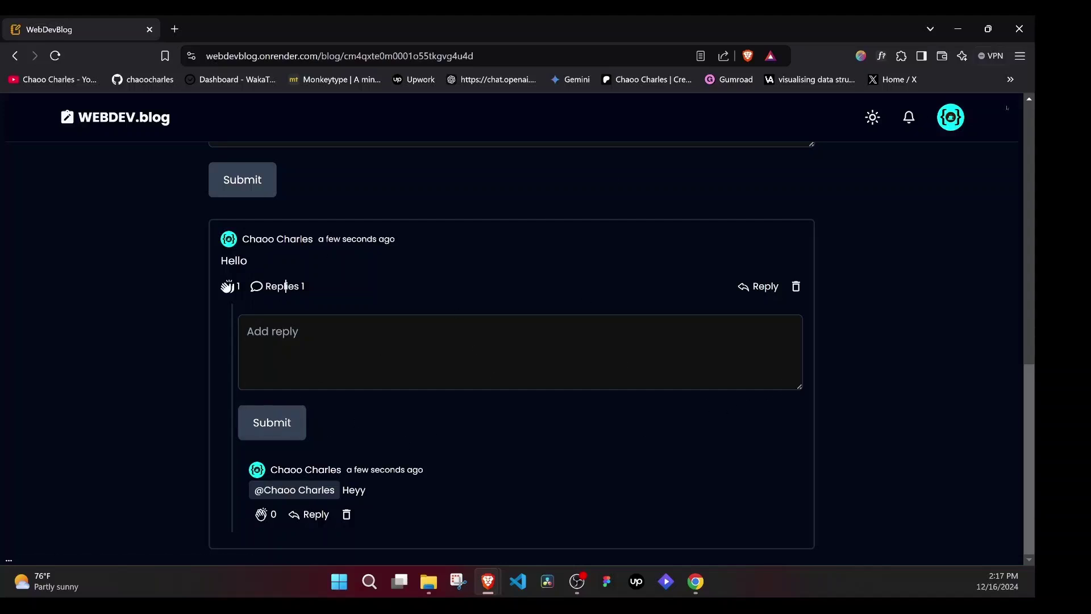
# - Check the author's notifications list and account menu
pyautogui.click(909, 117)
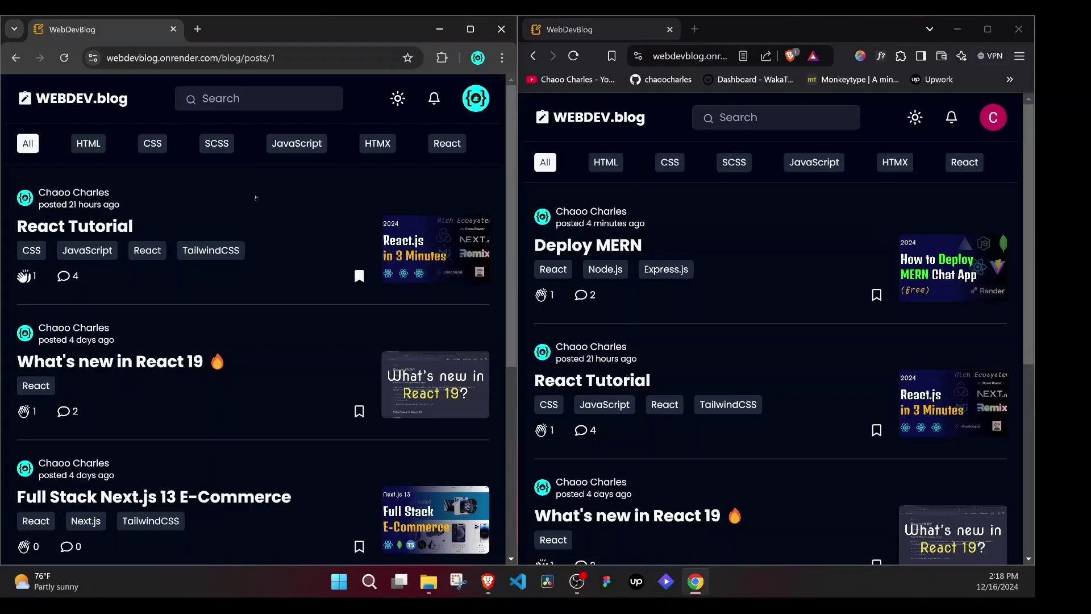
pyautogui.click(476, 98)
pyautogui.click(476, 99)
# - From the second account's window, comment 'Nice post' on Deploy MERN
pyautogui.click(591, 248)
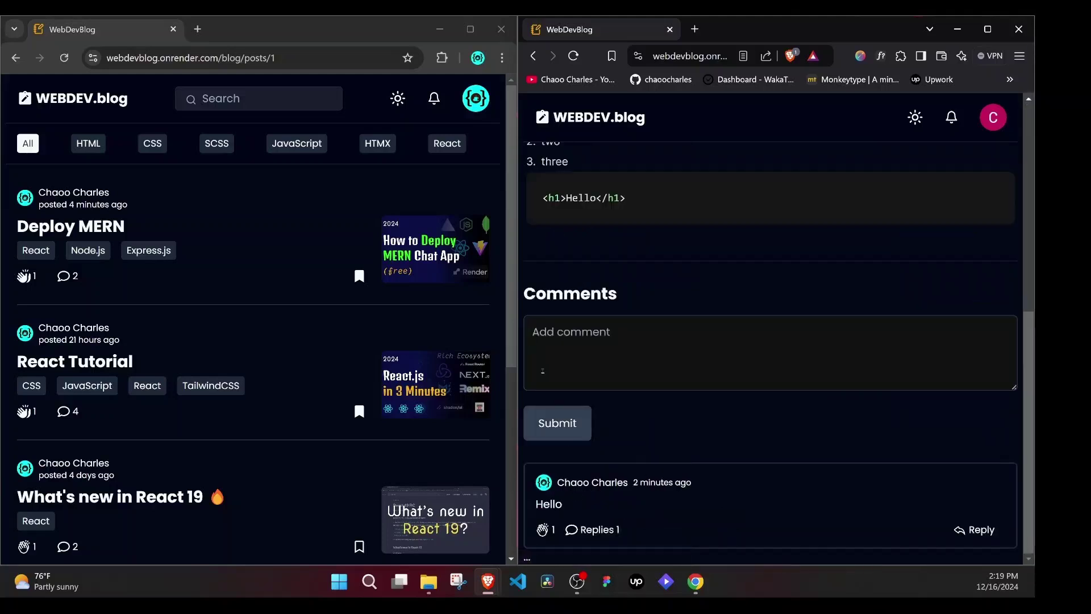
pyautogui.write('Nice post')
pyautogui.click(557, 423)
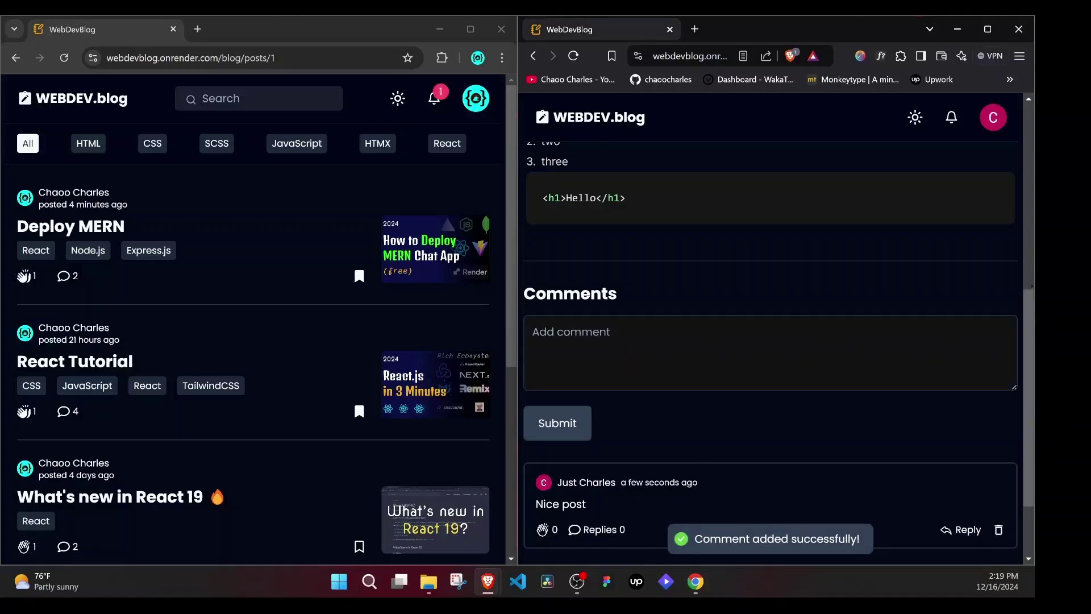
pyautogui.scroll(-2, 928, 441)
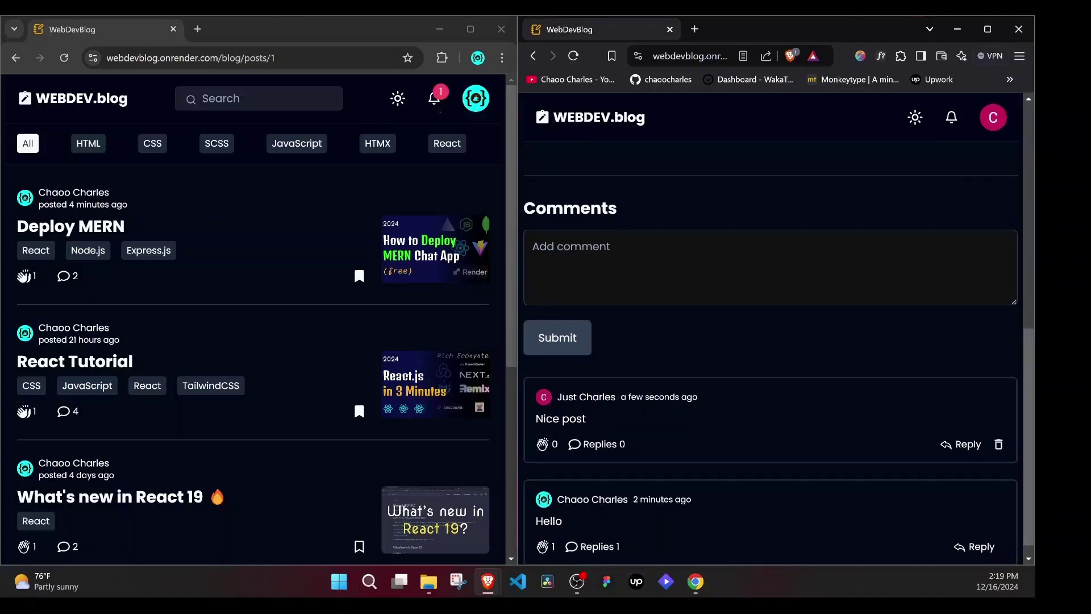
pyautogui.scroll(15, 982, 354)
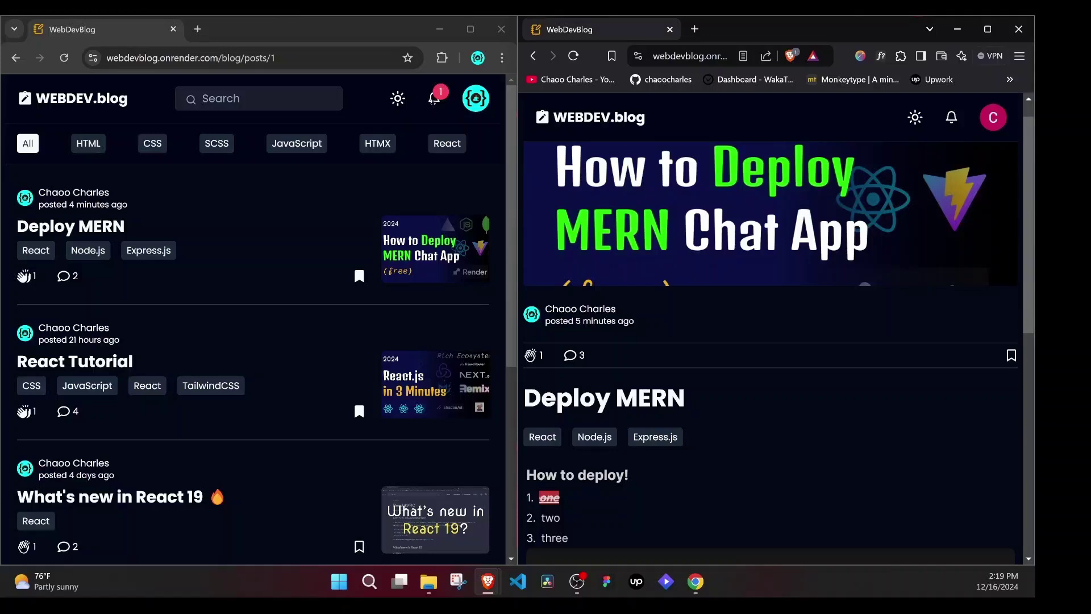
# - Check the author's notifications, then open the Deploy MERN post's comments
pyautogui.click(433, 99)
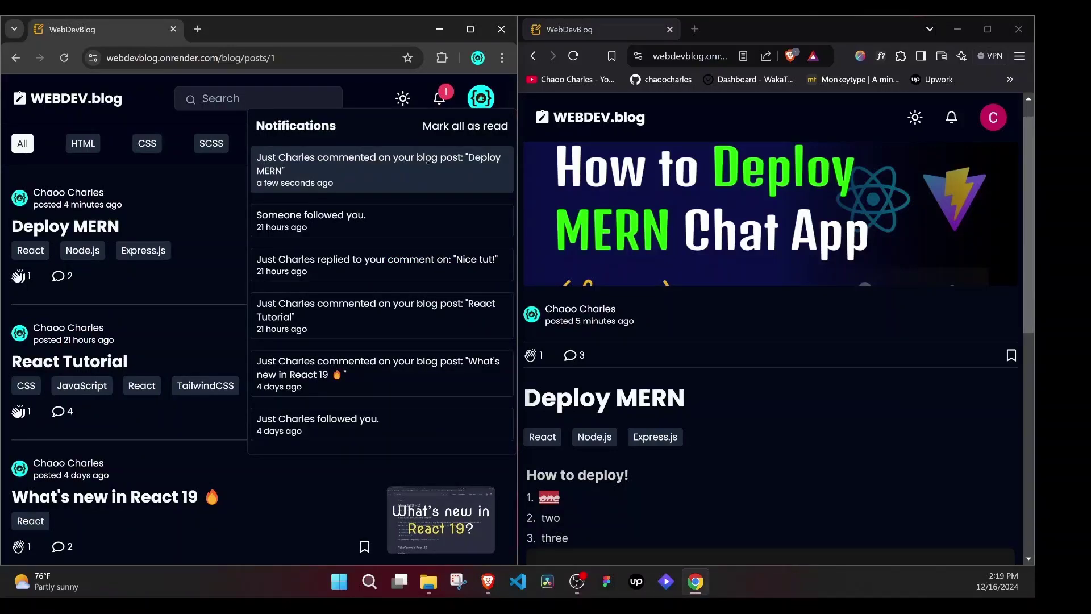
pyautogui.click(396, 167)
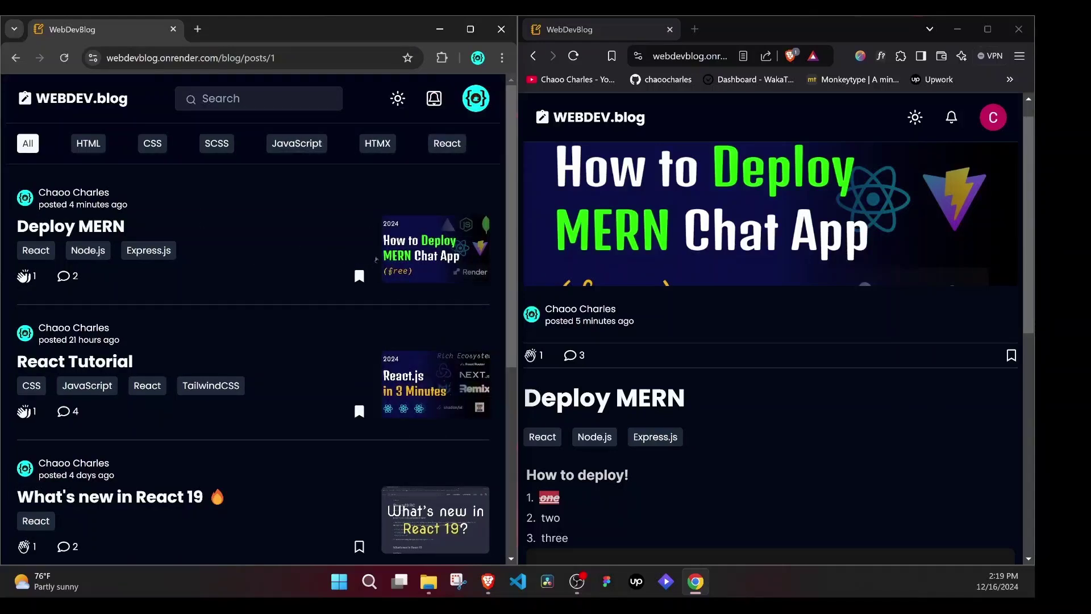
pyautogui.click(376, 259)
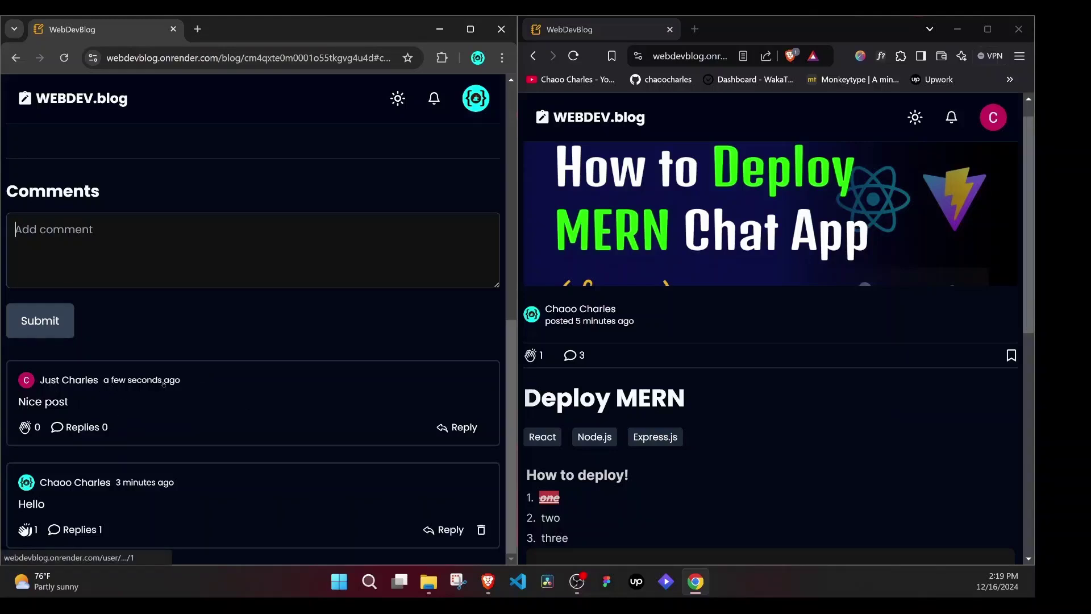
# - Reply 'thank you' to the Nice post comment and view the second account's notification
pyautogui.tripleClick(85, 407)
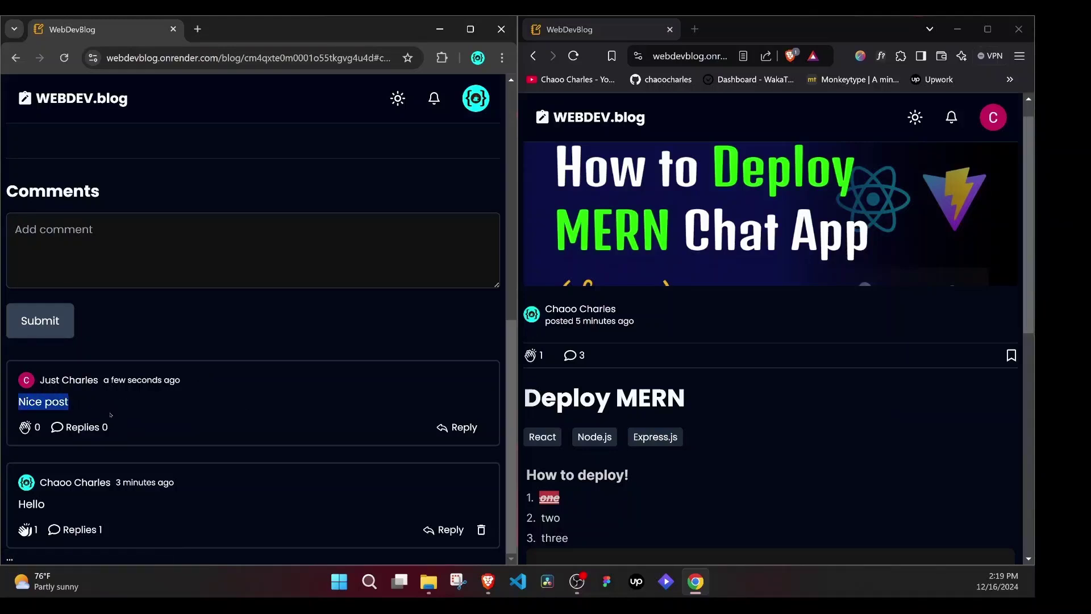
pyautogui.click(458, 429)
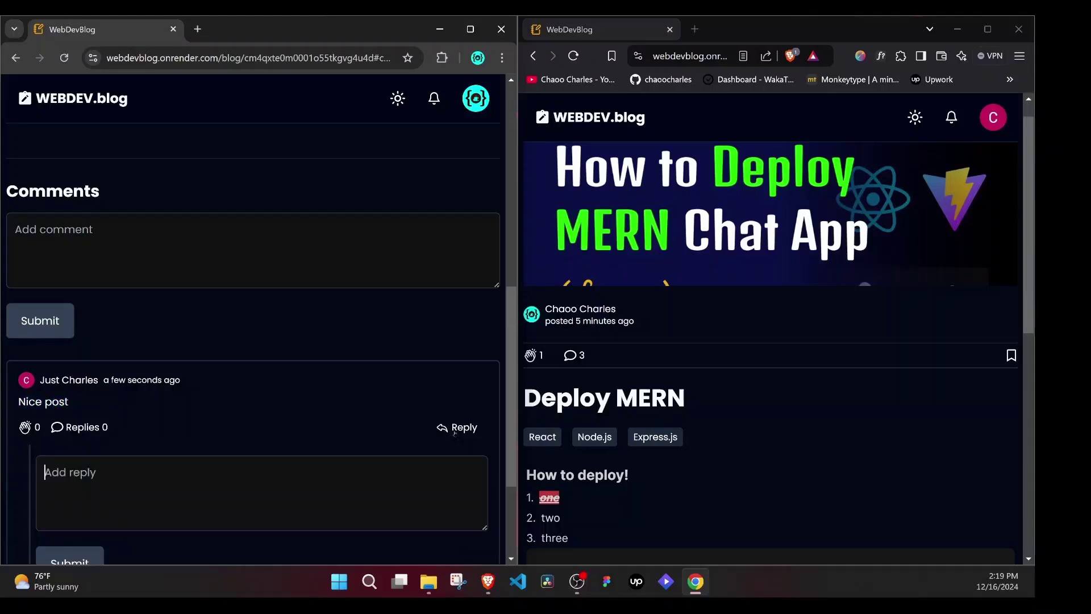
pyautogui.write('thank you')
pyautogui.click(89, 553)
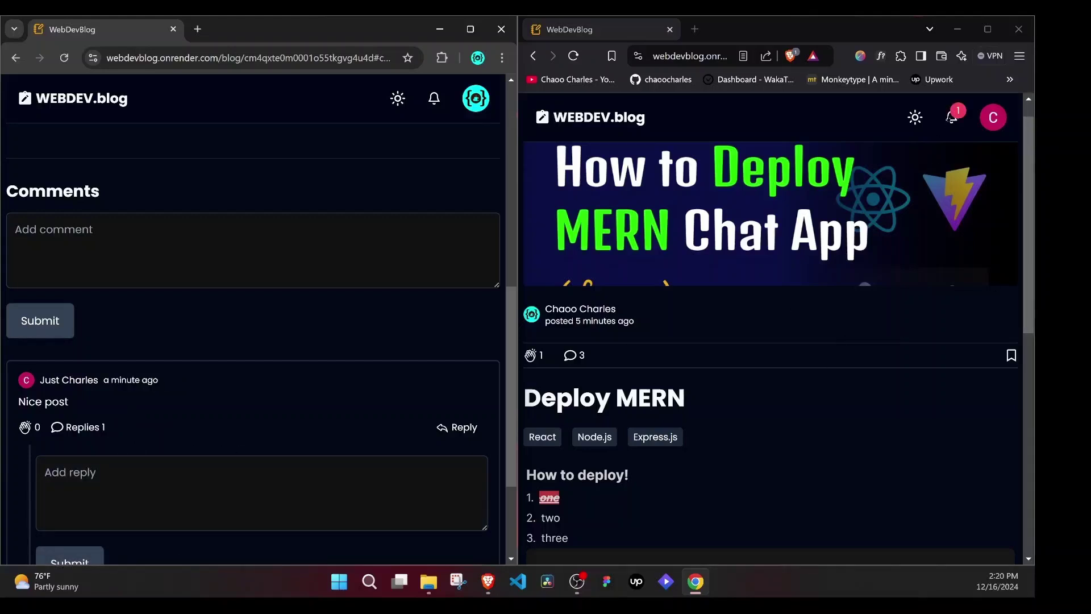
pyautogui.click(951, 117)
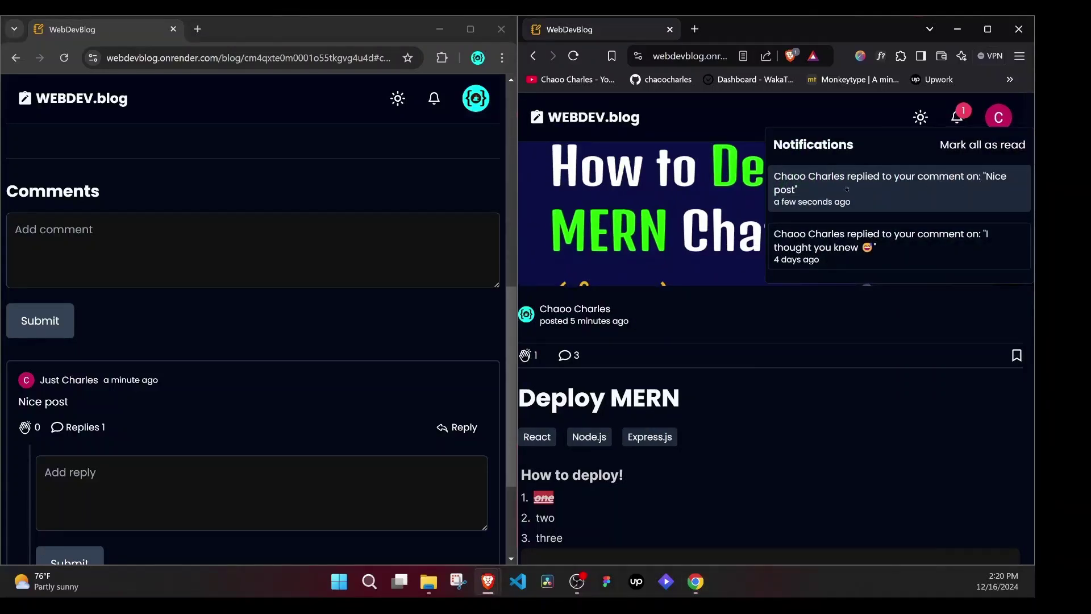
# - Follow the reply notification, expand its replies, and delete the 'Nice post' comment
pyautogui.click(886, 188)
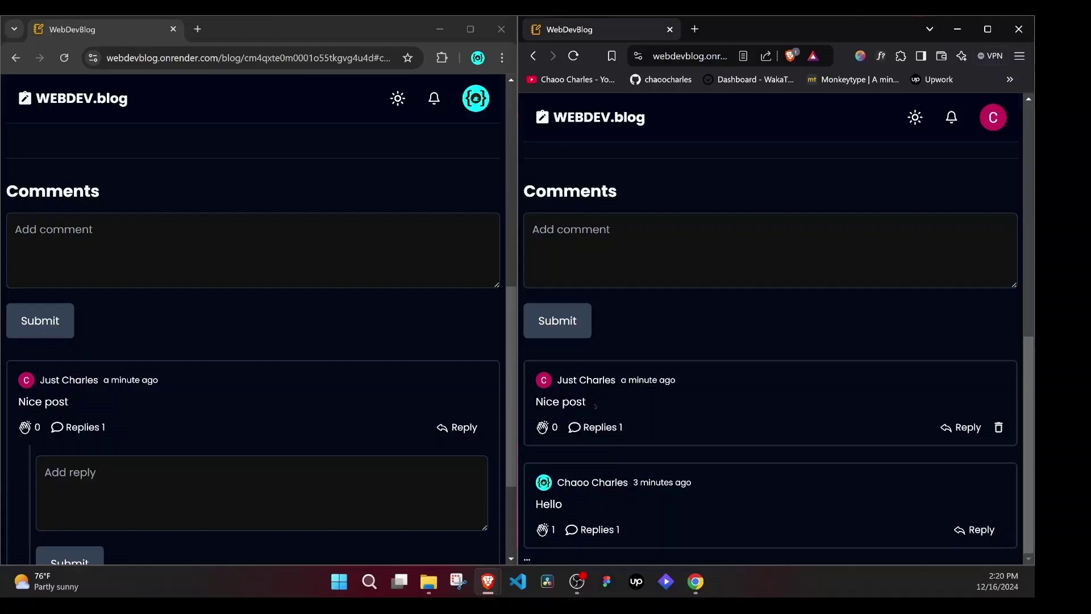
pyautogui.click(600, 428)
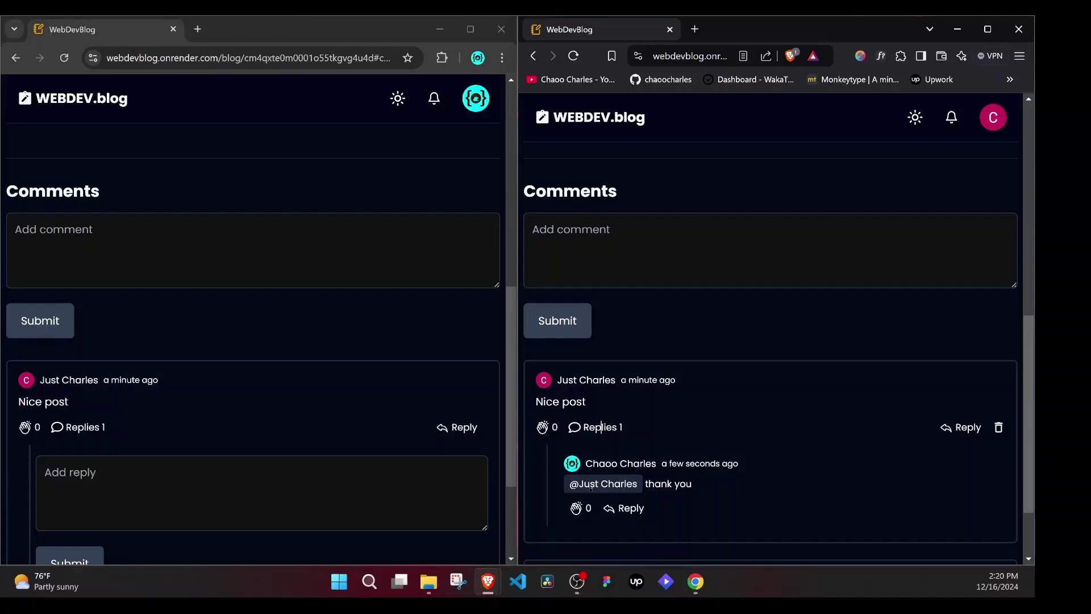
pyautogui.moveTo(643, 484); pyautogui.dragTo(716, 487)
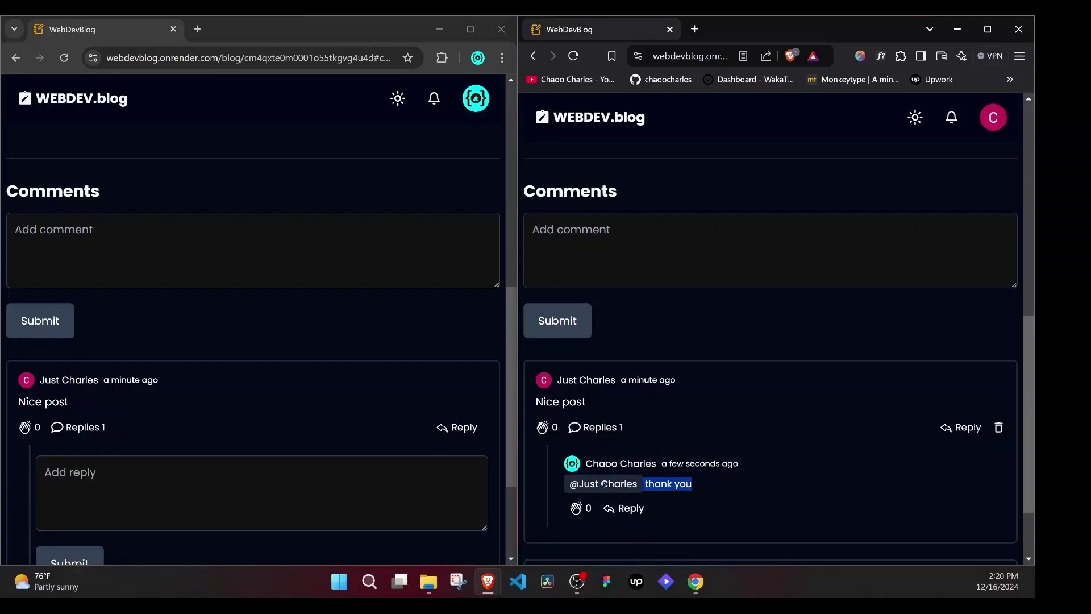
pyautogui.click(698, 486)
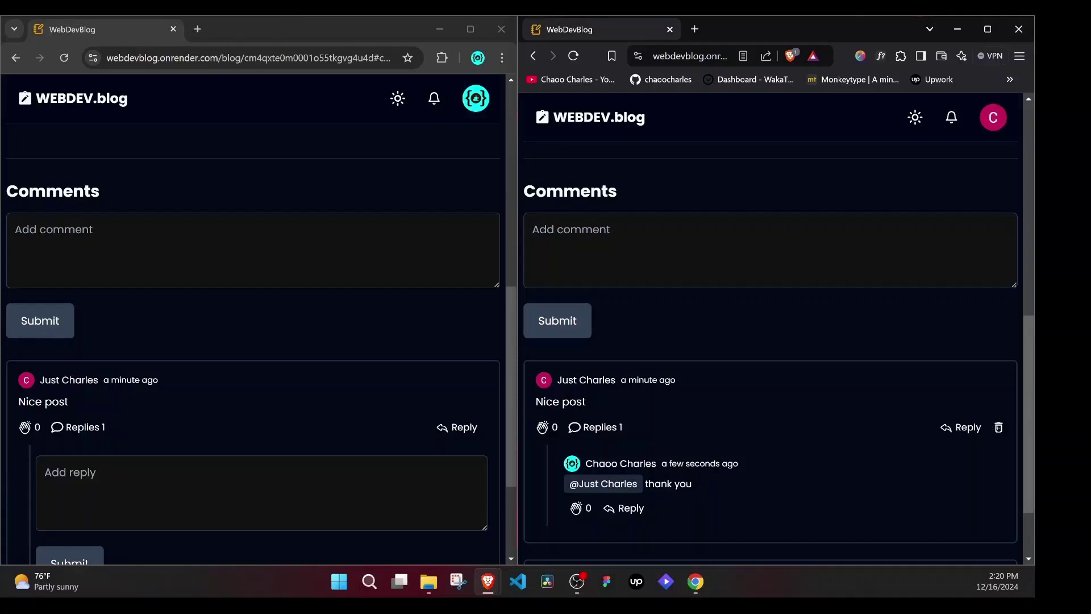
pyautogui.click(999, 427)
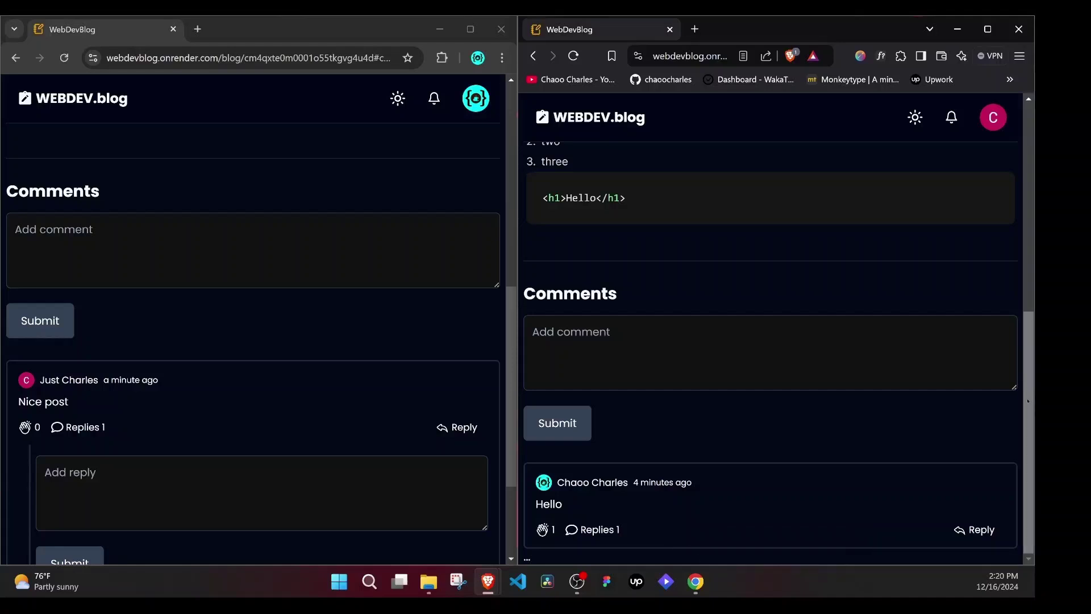
pyautogui.scroll(7, 714, 365)
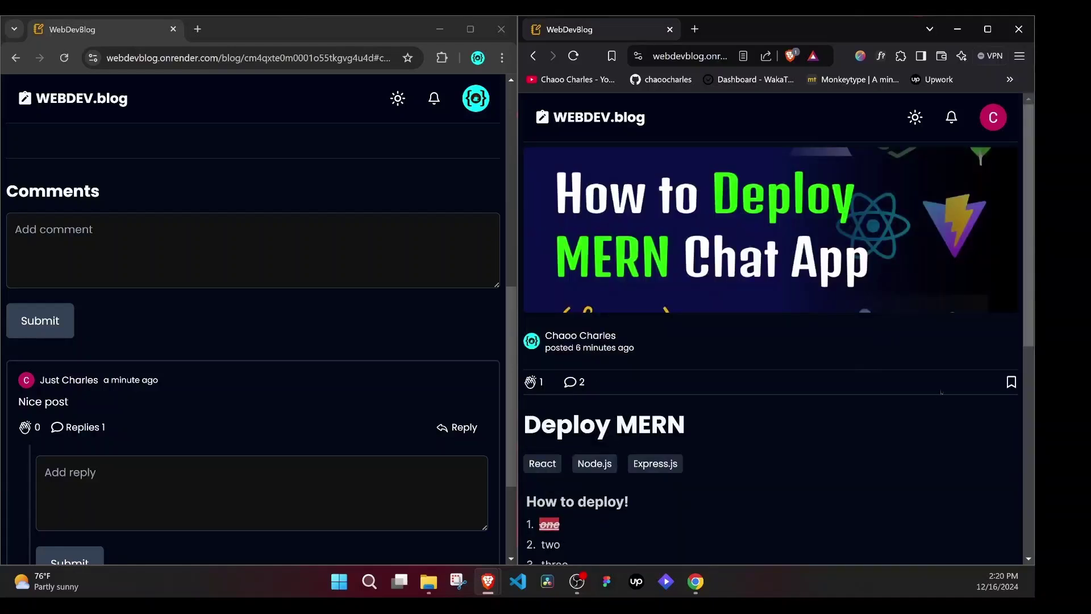
# - View the Bookmarks list, return to the feed, then sign out of the other account
pyautogui.click(475, 99)
pyautogui.click(466, 185)
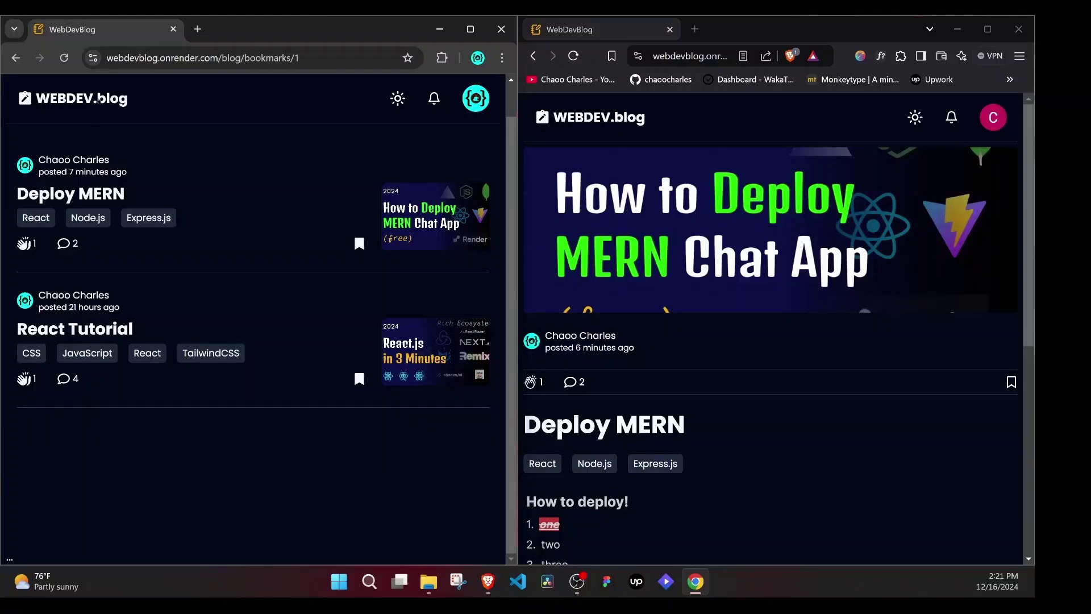
pyautogui.click(98, 100)
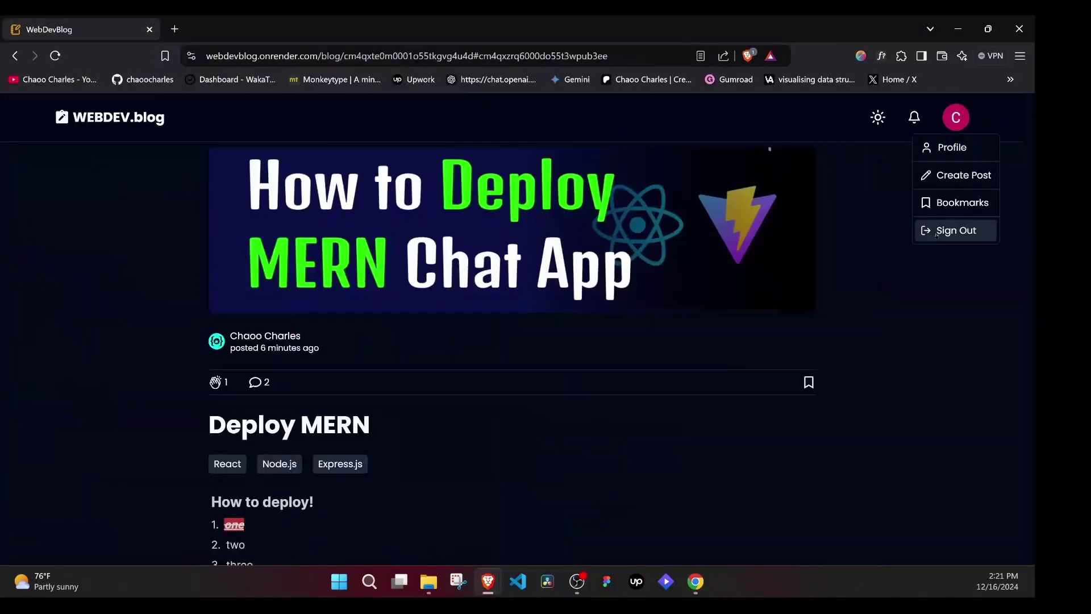
pyautogui.click(937, 230)
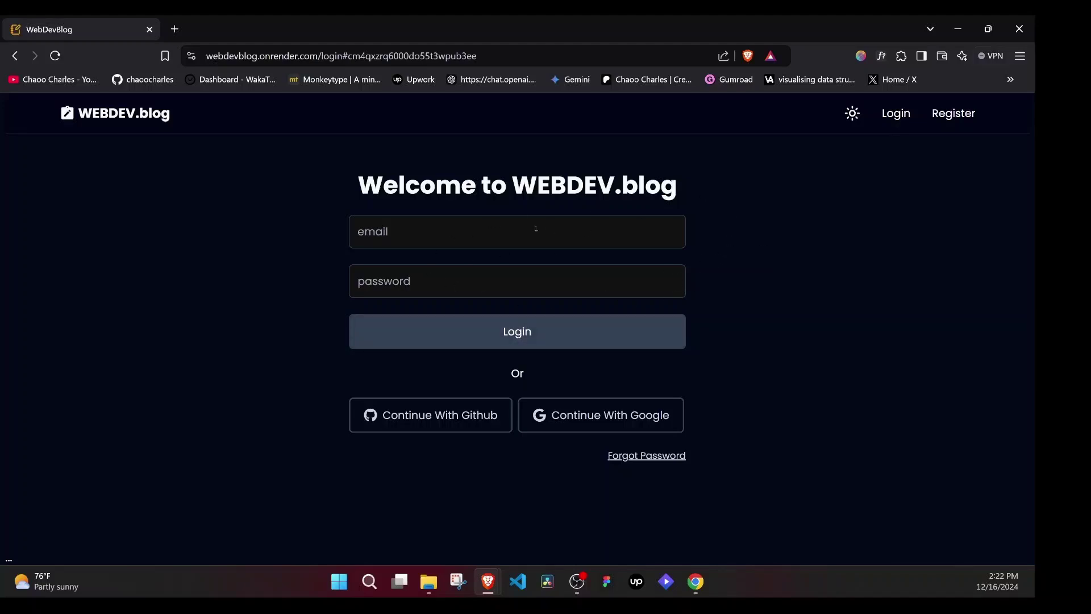
# - After an empty login attempt, register a new account with name, e-mail and password
pyautogui.click(517, 331)
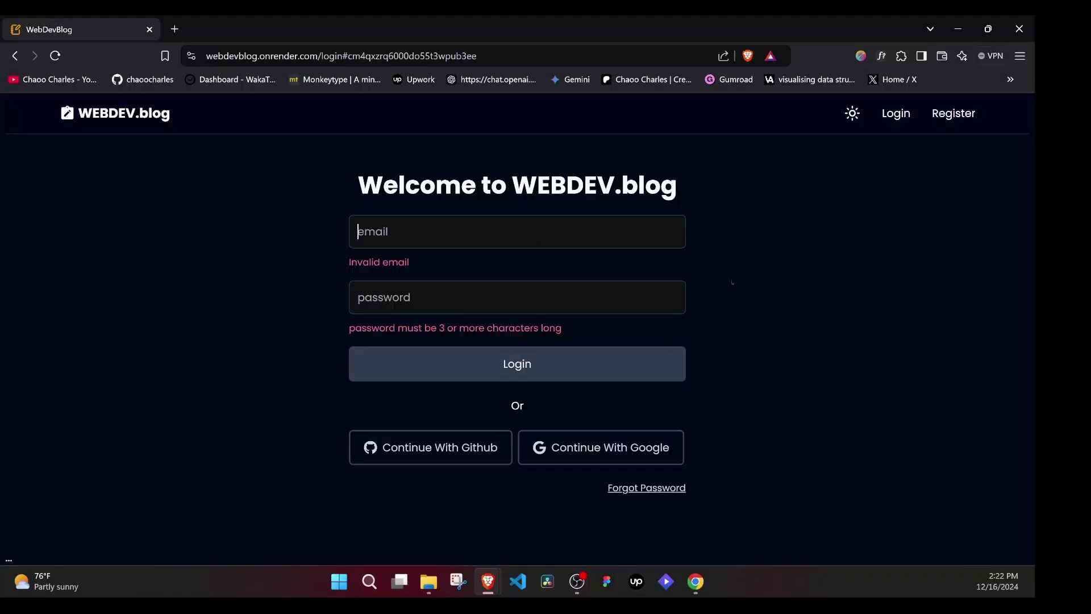
pyautogui.click(948, 114)
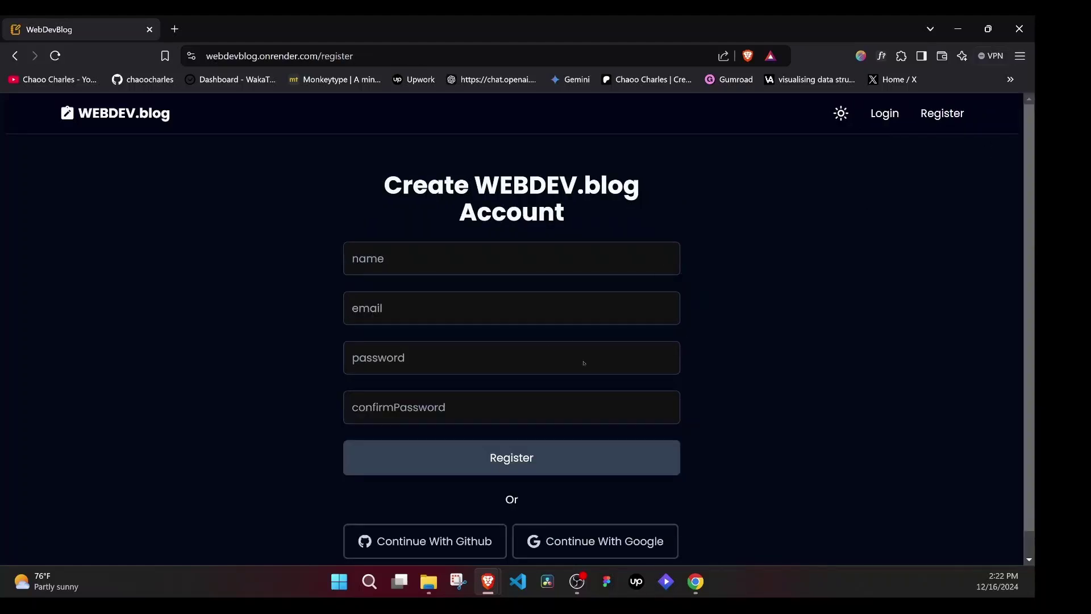
pyautogui.write('peter')
pyautogui.click(467, 304)
pyautogui.write('ch')
pyautogui.write('arl')
pyautogui.click(443, 341)
pyautogui.click(413, 416)
pyautogui.write('***')
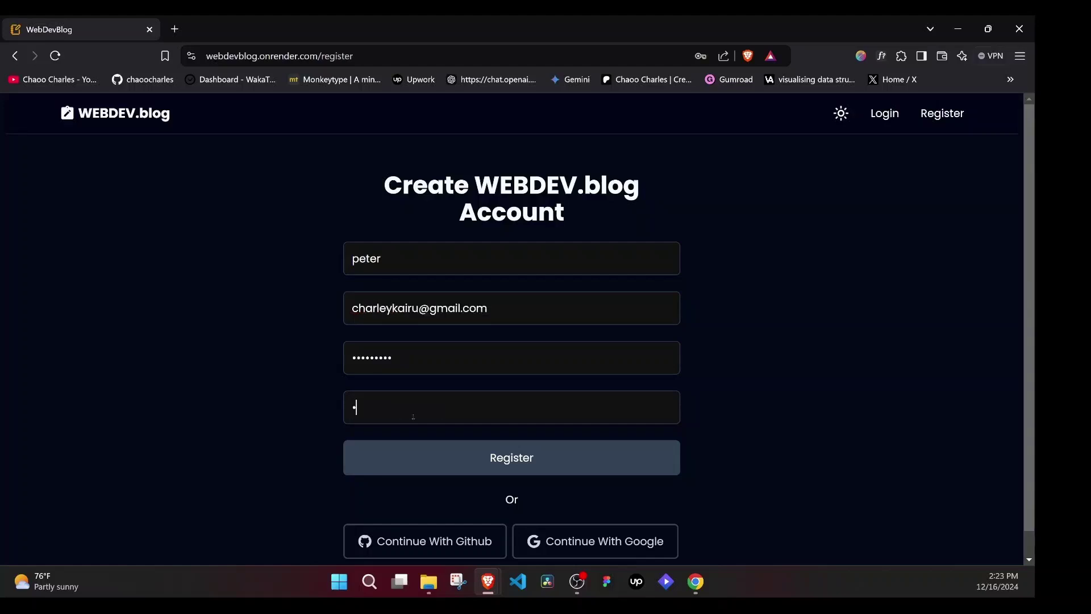
pyautogui.write('*****')
pyautogui.press('Return')
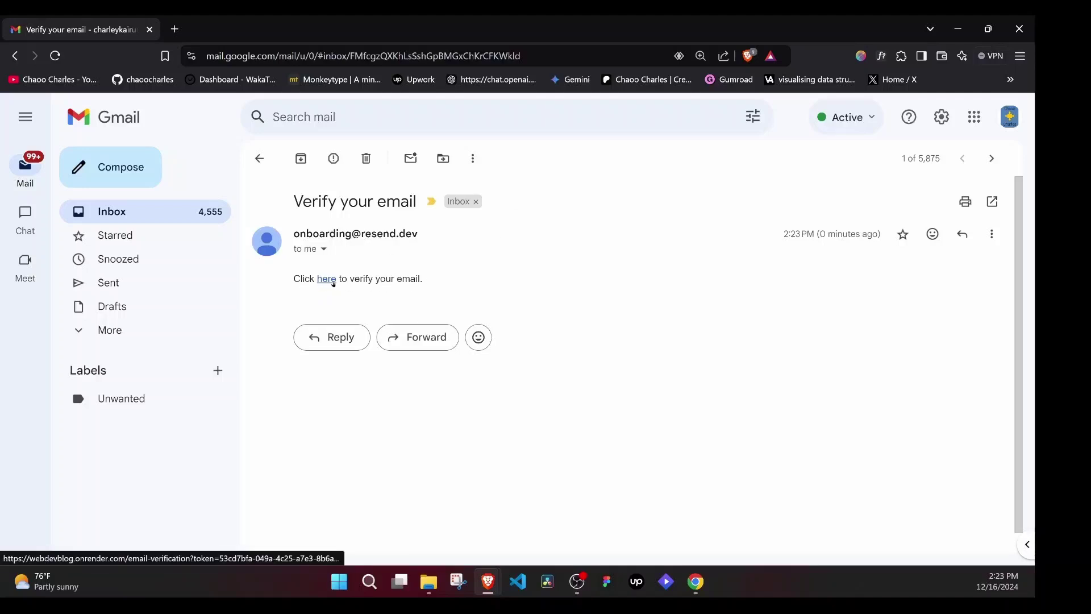
# - Verify the new account via the e-mail's 'here' link and continue to login
pyautogui.click(327, 280)
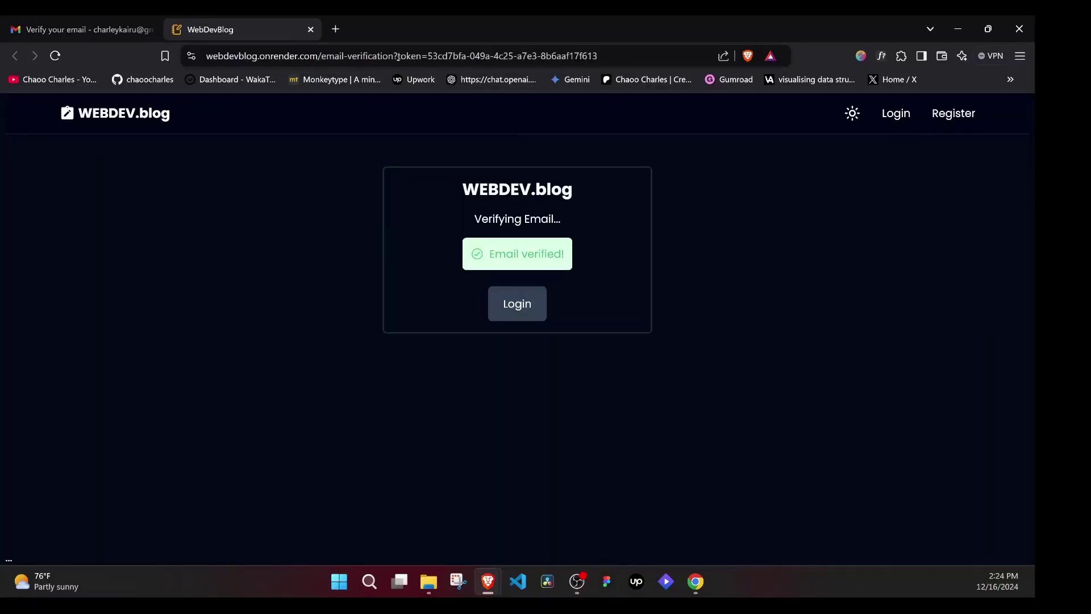
pyautogui.moveTo(398, 56); pyautogui.dragTo(607, 57)
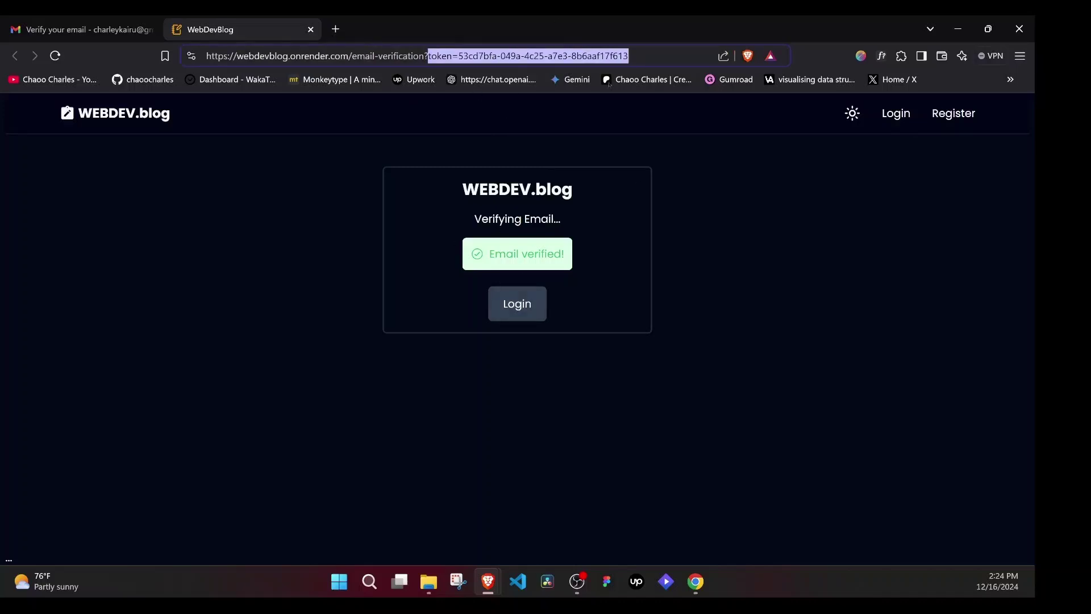
pyautogui.click(518, 307)
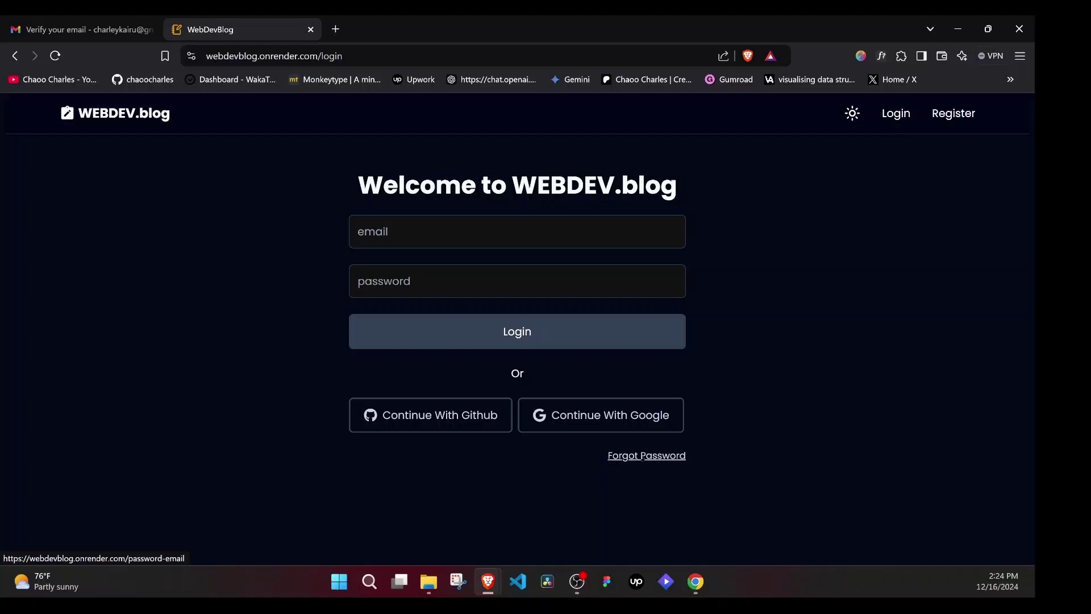
# - Send a password reset e-mail for the new account and open its reset link
pyautogui.click(647, 456)
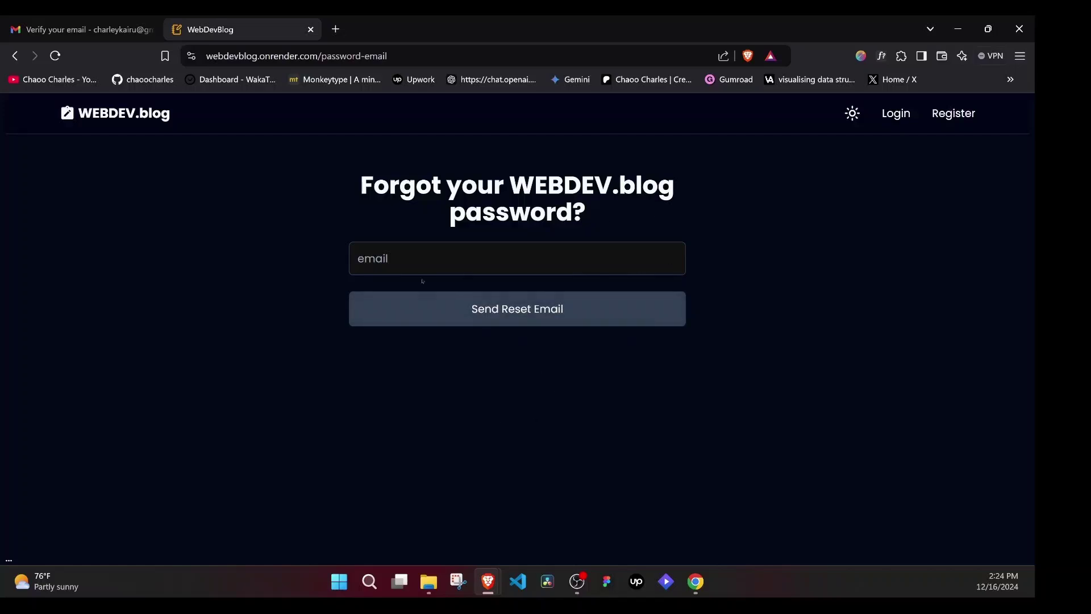
pyautogui.click(416, 262)
pyautogui.write('cha')
pyautogui.click(506, 321)
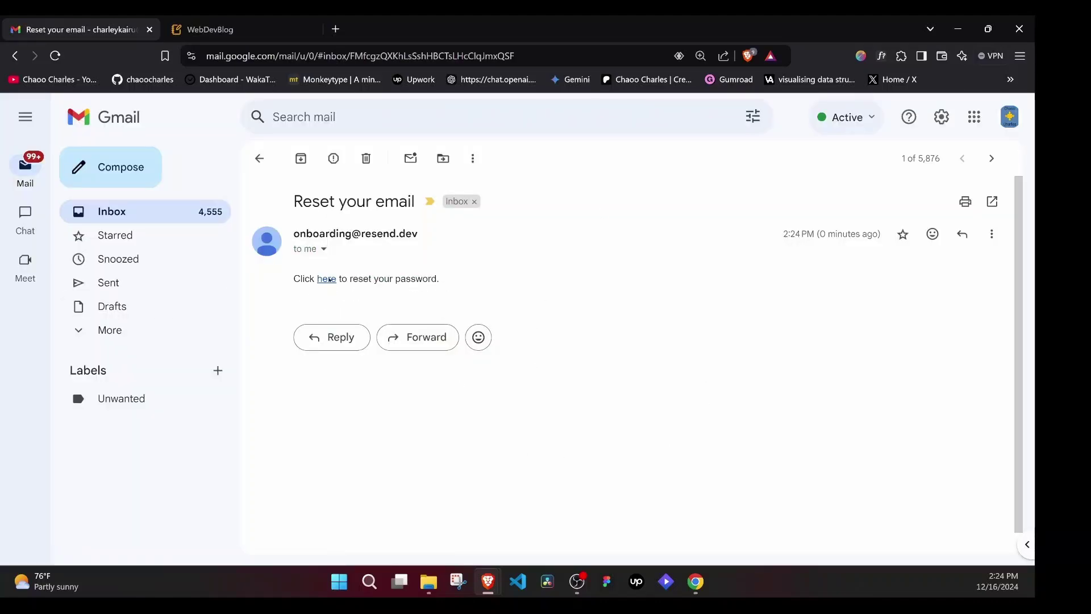
pyautogui.click(329, 280)
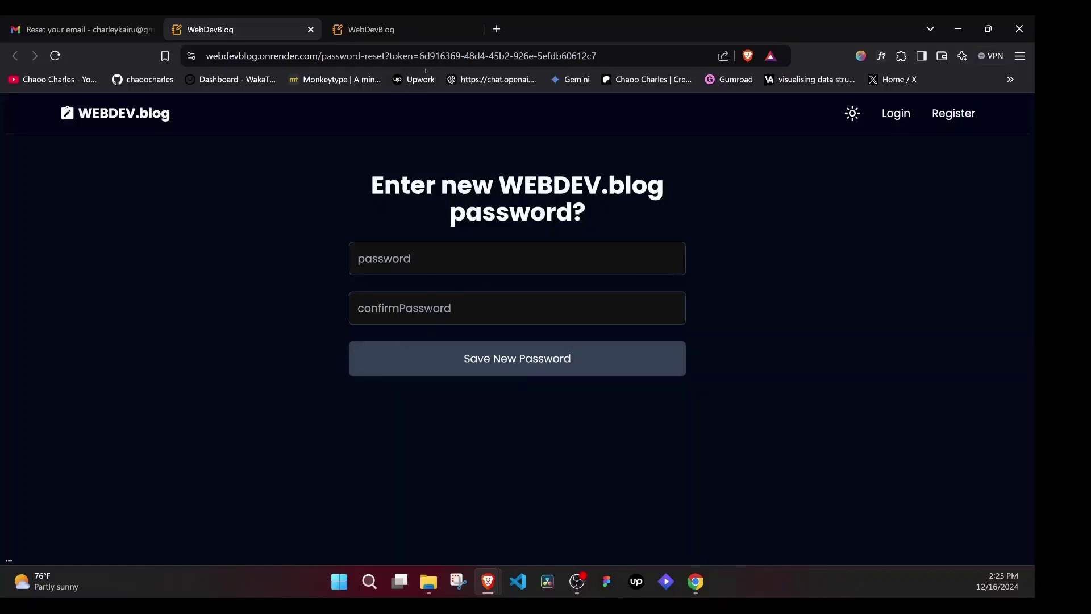
# - Go to the login page and sign in with the browser's saved credentials
pyautogui.moveTo(391, 57); pyautogui.dragTo(628, 56)
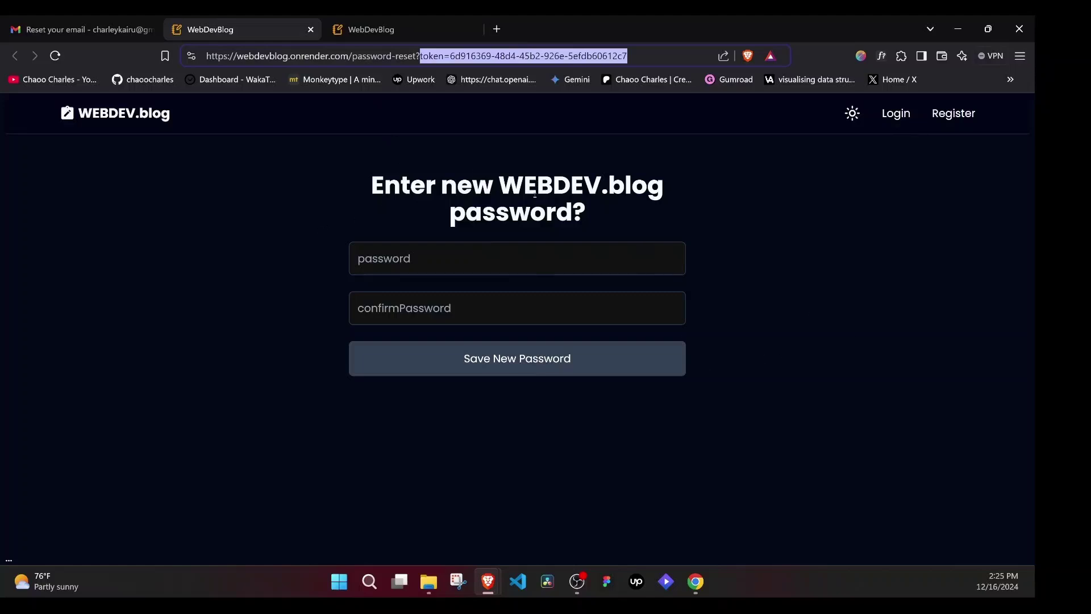
pyautogui.click(906, 113)
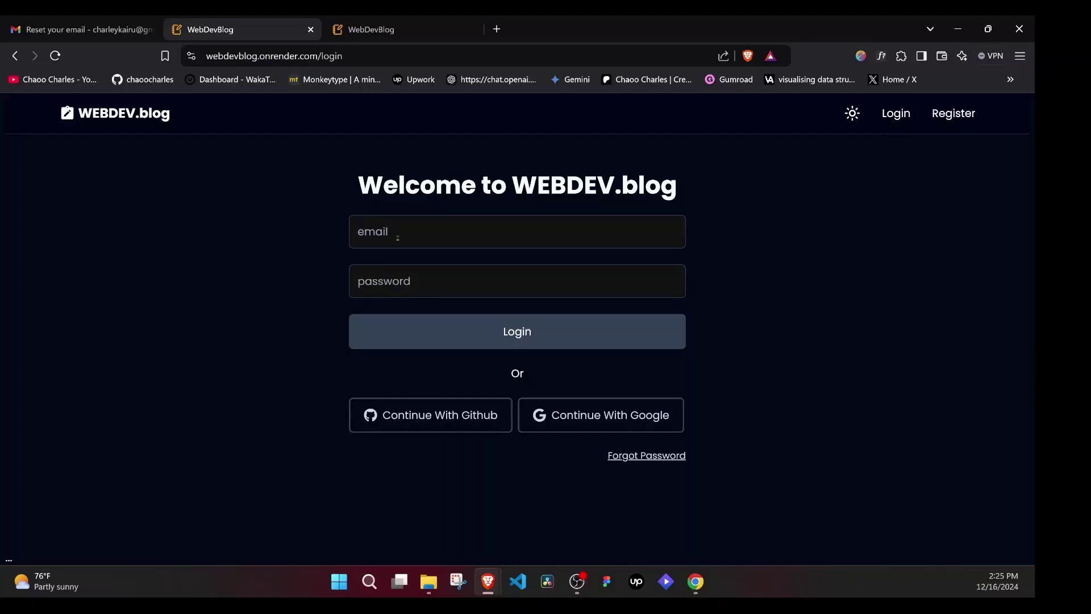
pyautogui.write('charl')
pyautogui.press('Down')
pyautogui.press('Return')
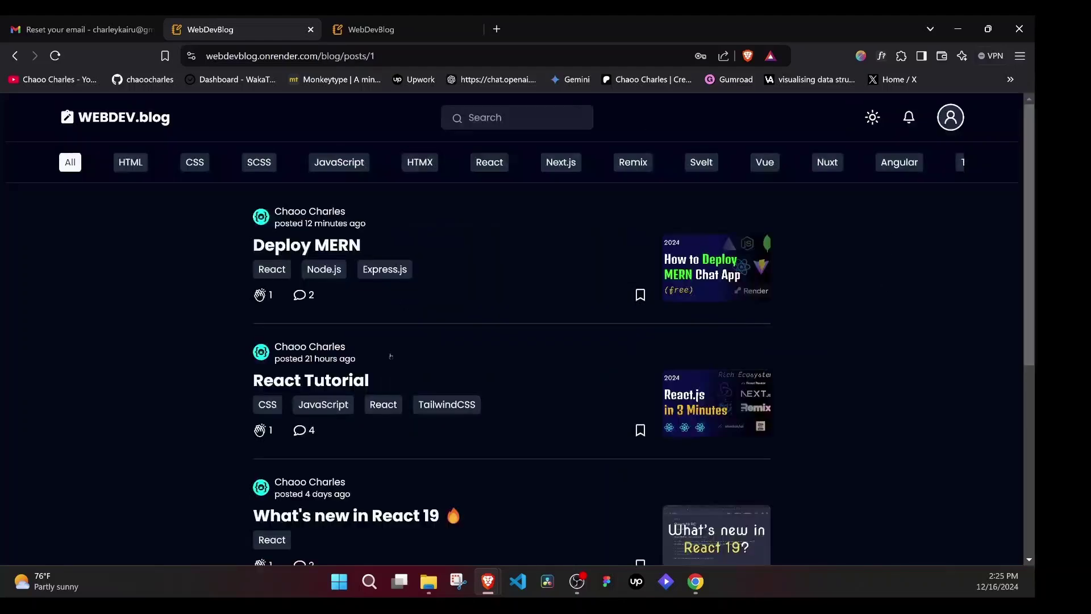
# - Open the new user's Profile page and highlight its e-mail and Id values
pyautogui.click(950, 117)
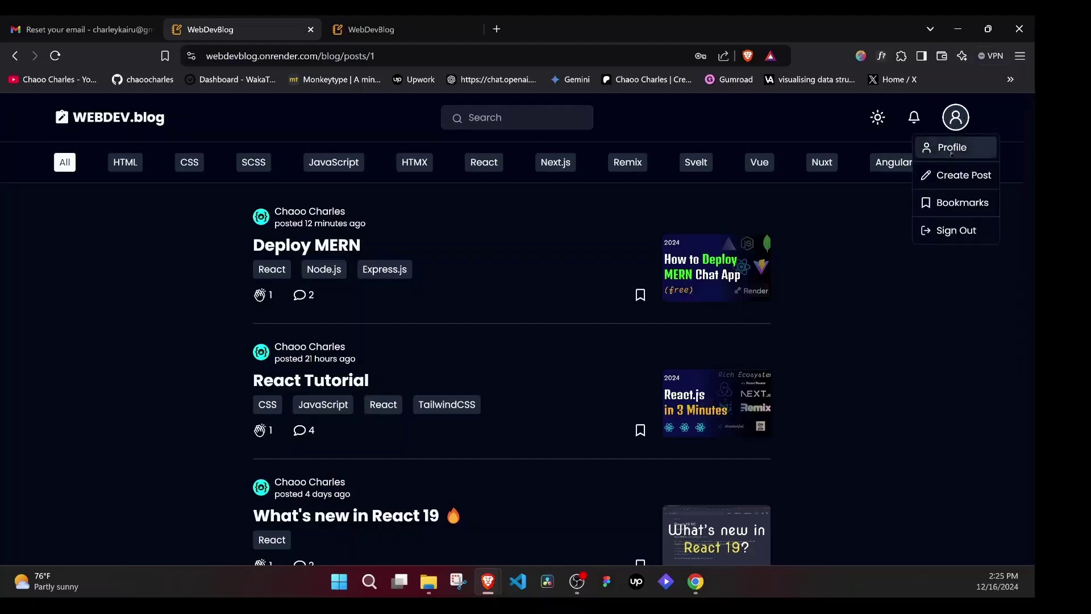
pyautogui.click(895, 321)
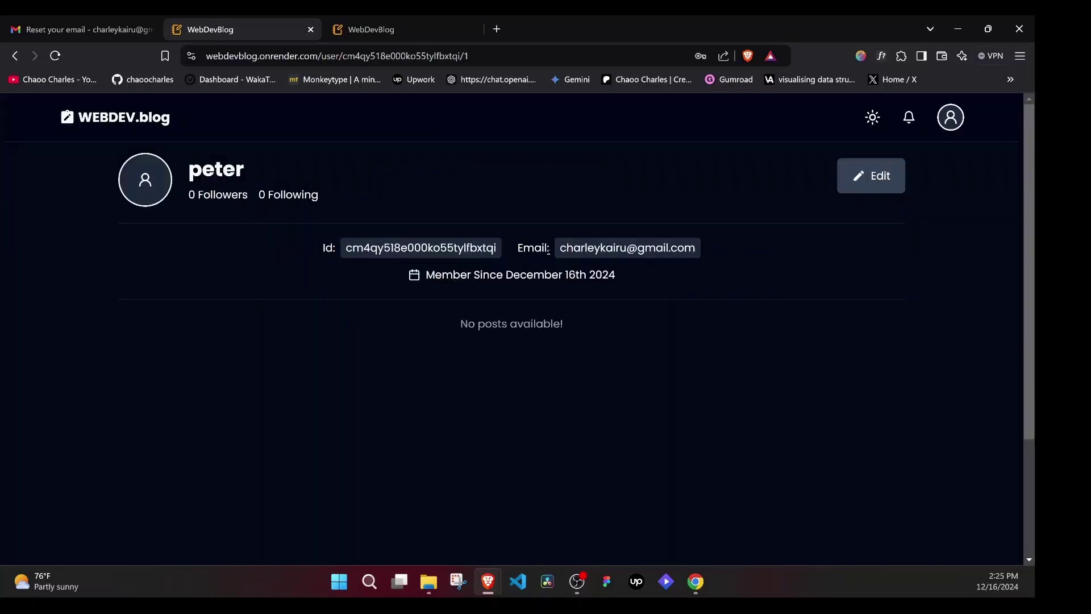
pyautogui.moveTo(548, 248); pyautogui.dragTo(701, 253)
pyautogui.moveTo(345, 248); pyautogui.dragTo(490, 248)
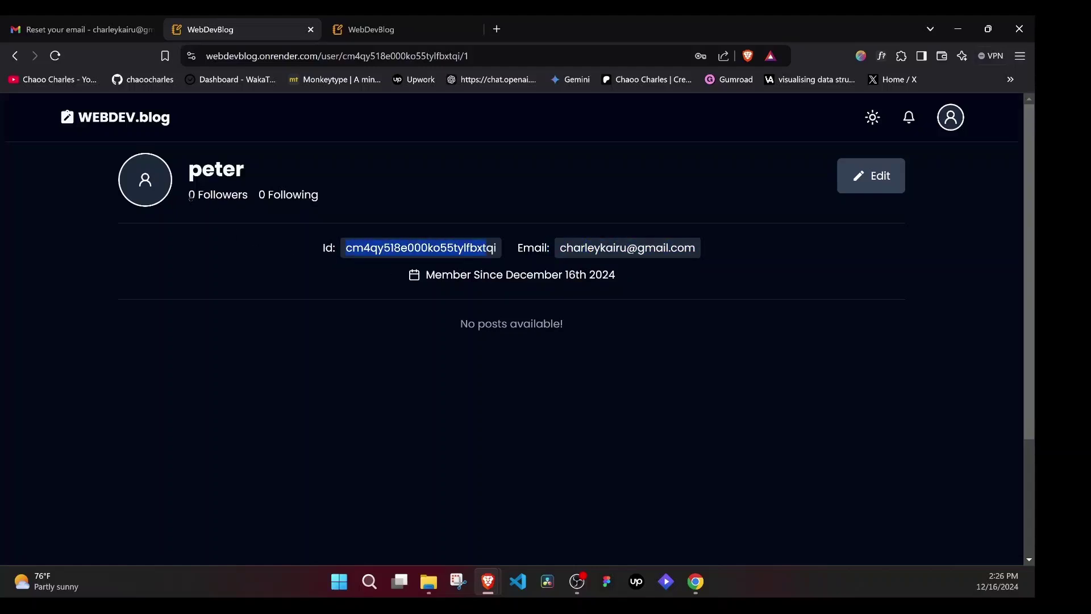
pyautogui.click(246, 278)
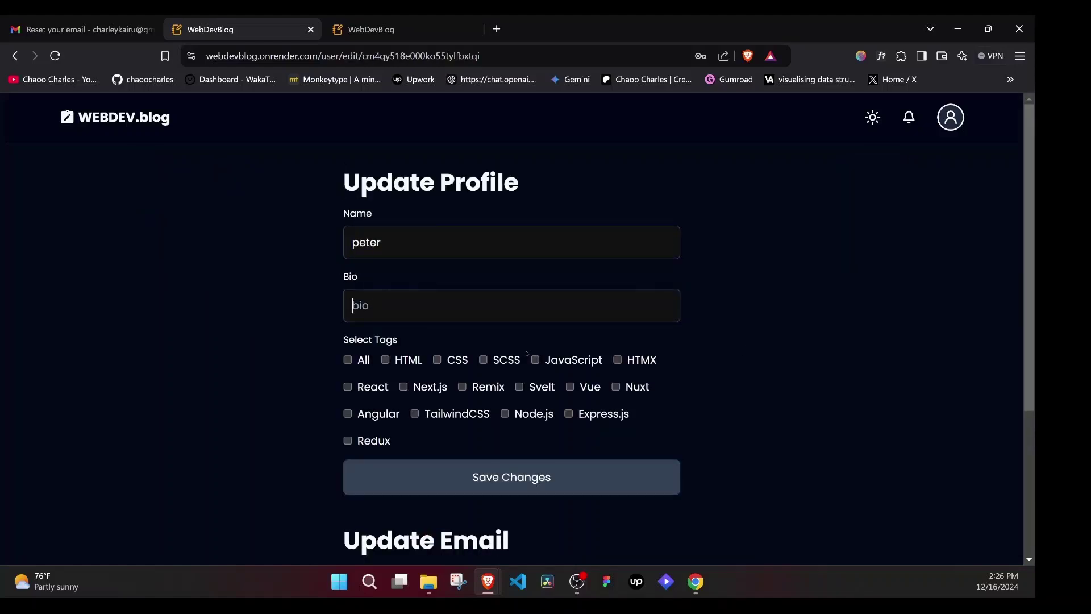
pyautogui.write('I love React.')
pyautogui.click(347, 387)
pyautogui.click(437, 360)
pyautogui.click(483, 360)
pyautogui.click(403, 386)
pyautogui.scroll(-2, 512, 341)
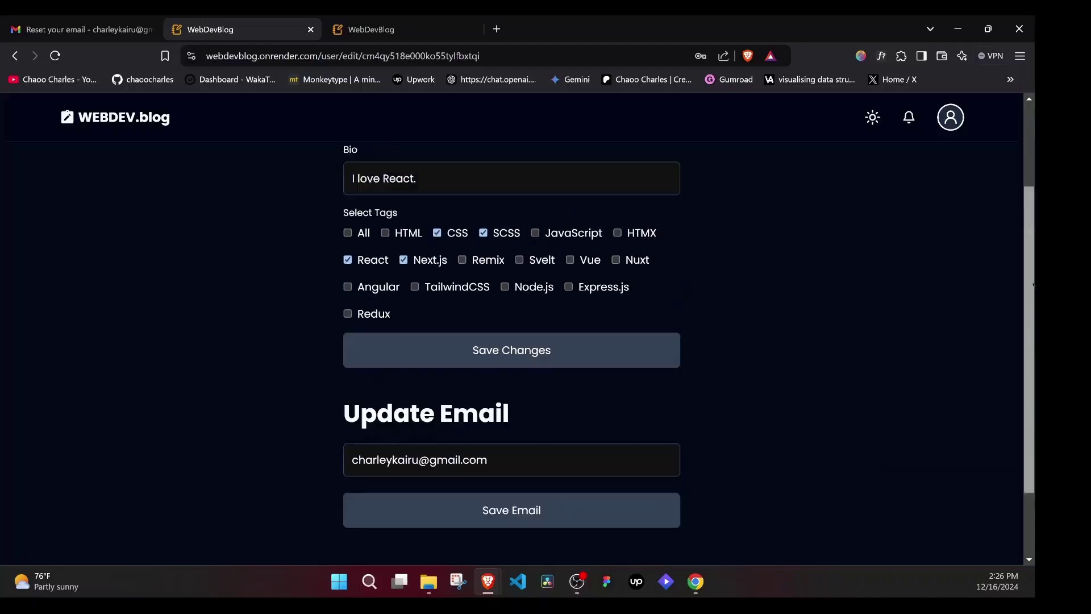
pyautogui.click(511, 350)
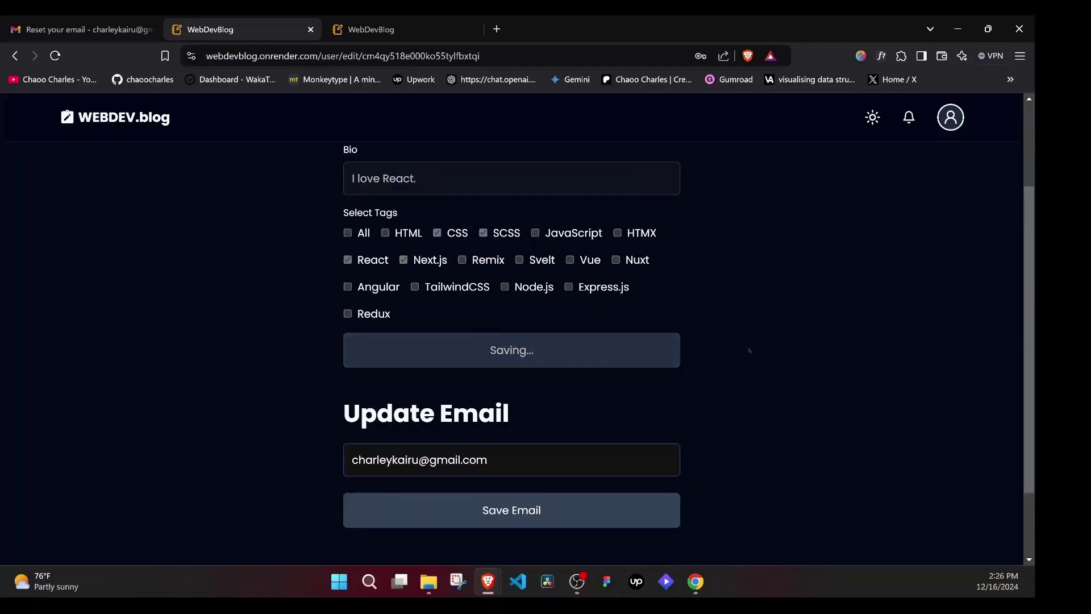
pyautogui.click(949, 121)
pyautogui.click(918, 205)
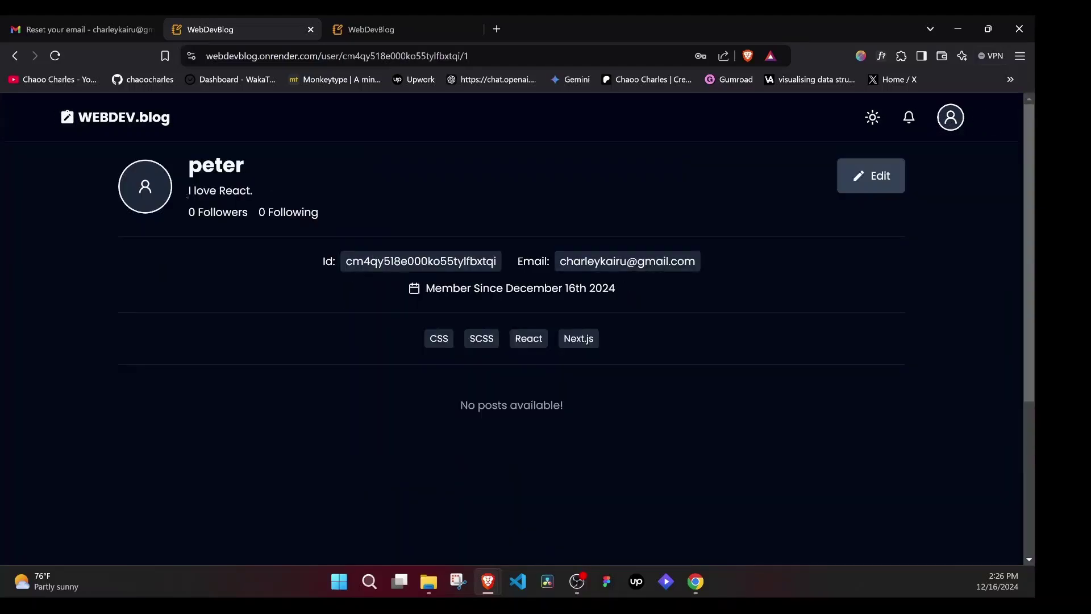
pyautogui.moveTo(188, 196); pyautogui.dragTo(288, 197)
pyautogui.moveTo(424, 339); pyautogui.dragTo(624, 344)
# - Filter posts by the React tag, then return to the user's own profile
pyautogui.click(647, 343)
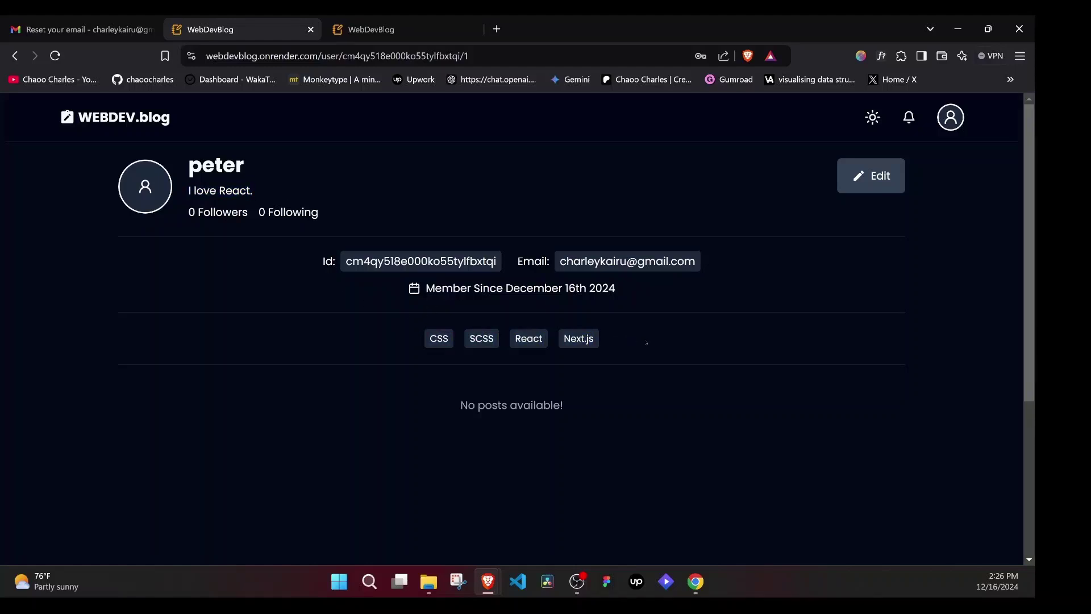
pyautogui.click(525, 338)
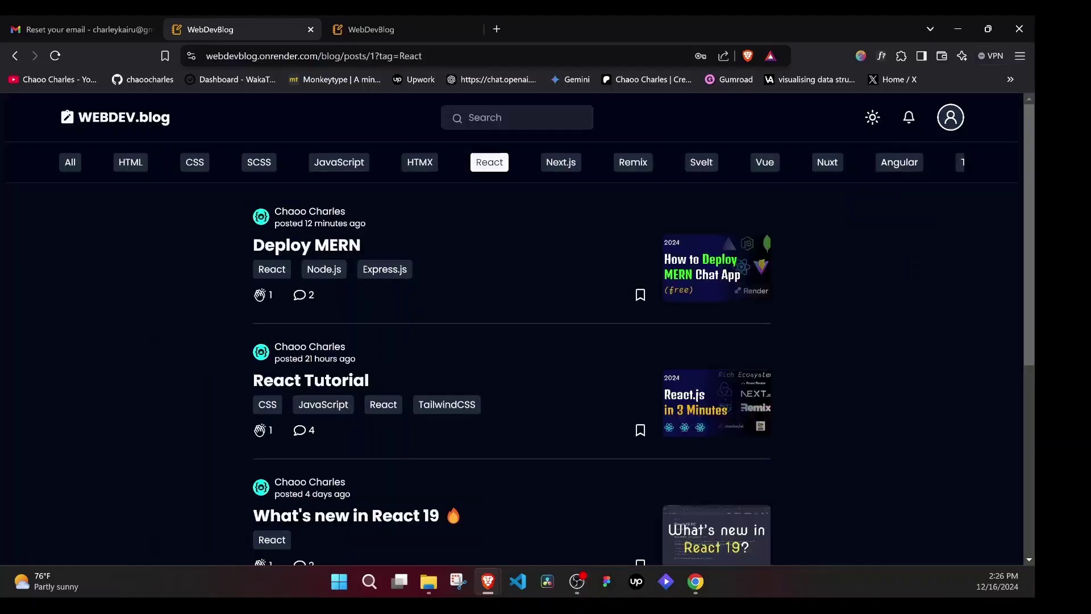
pyautogui.moveTo(377, 56); pyautogui.dragTo(454, 57)
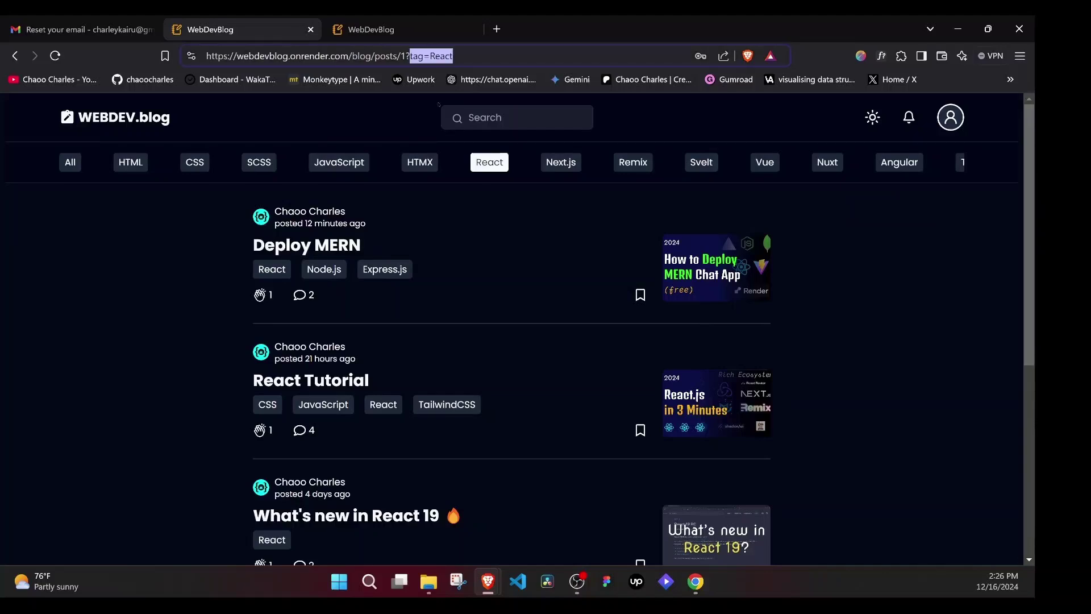
pyautogui.click(1029, 530)
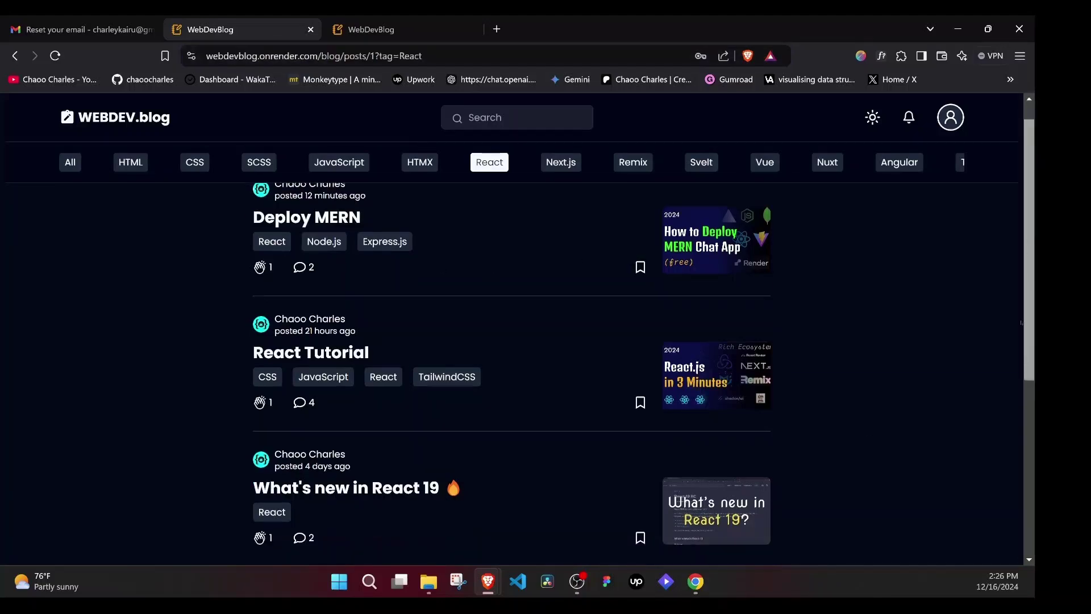
pyautogui.scroll(6, 511, 369)
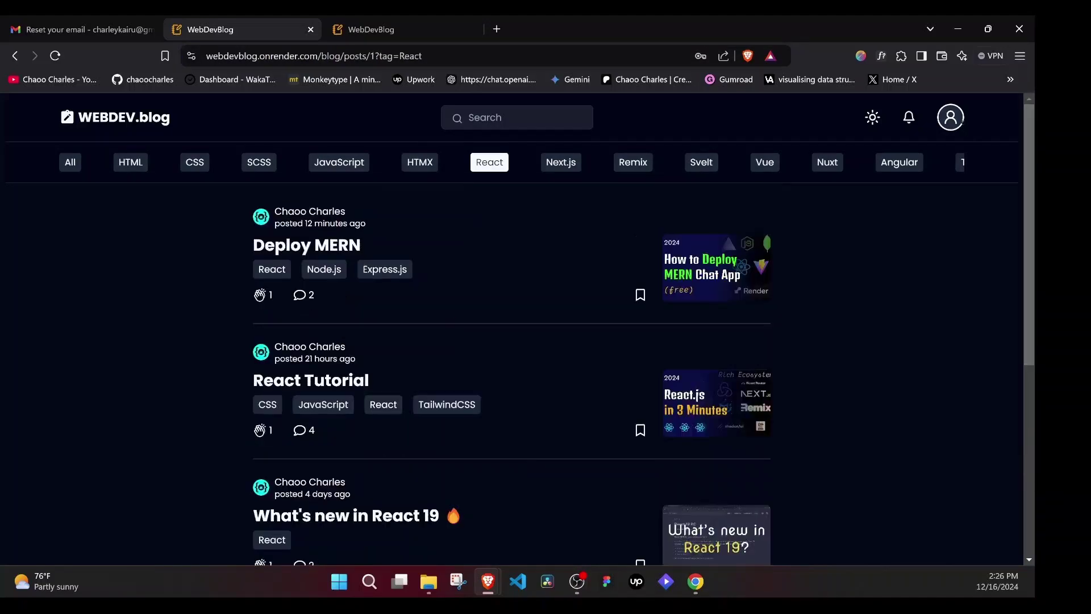
pyautogui.click(951, 117)
pyautogui.click(940, 149)
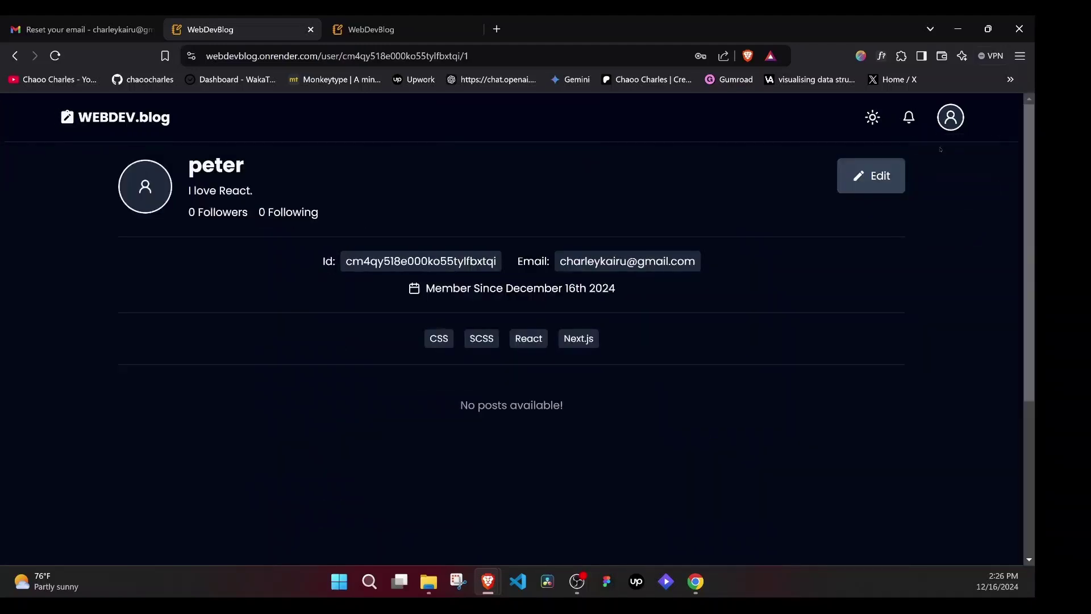
# - Review the profile edit form's Update Email and Danger Zone sections, then return to the profile page
pyautogui.click(857, 180)
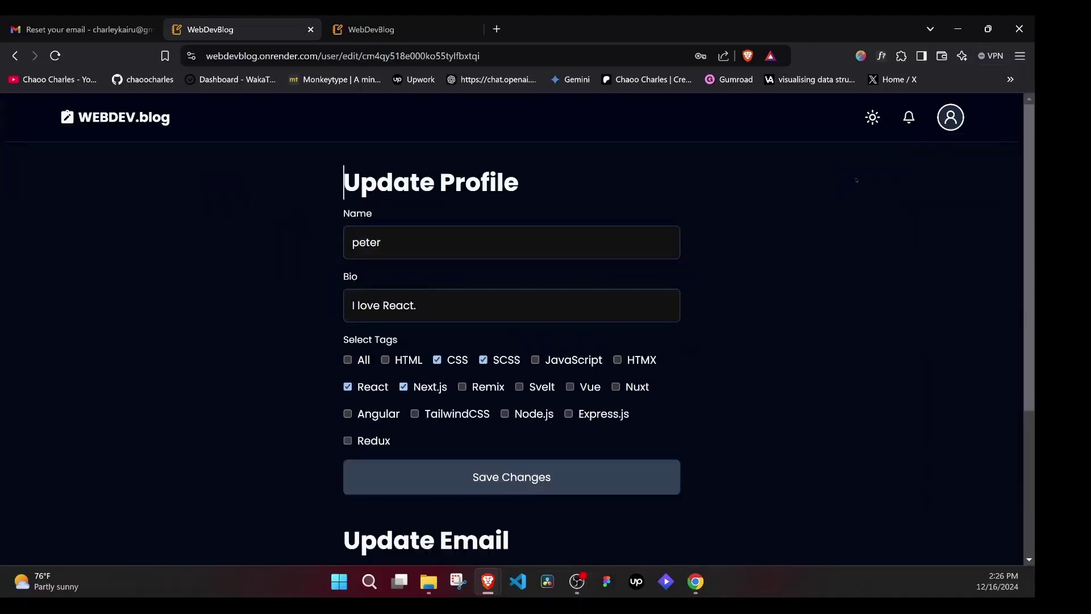
pyautogui.moveTo(1027, 188); pyautogui.dragTo(1029, 409)
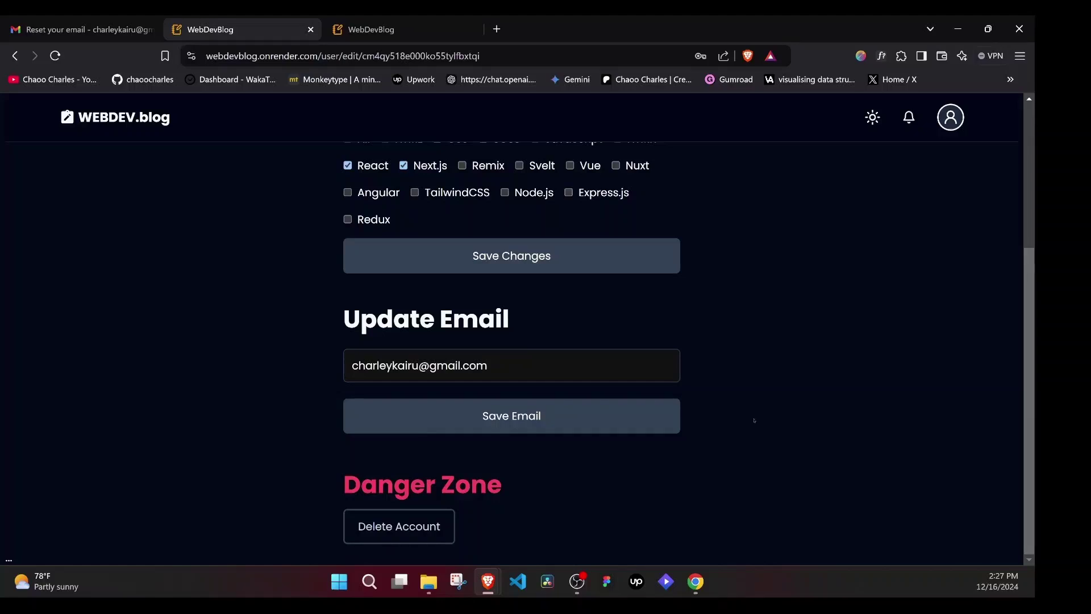
pyautogui.scroll(4, 1032, 451)
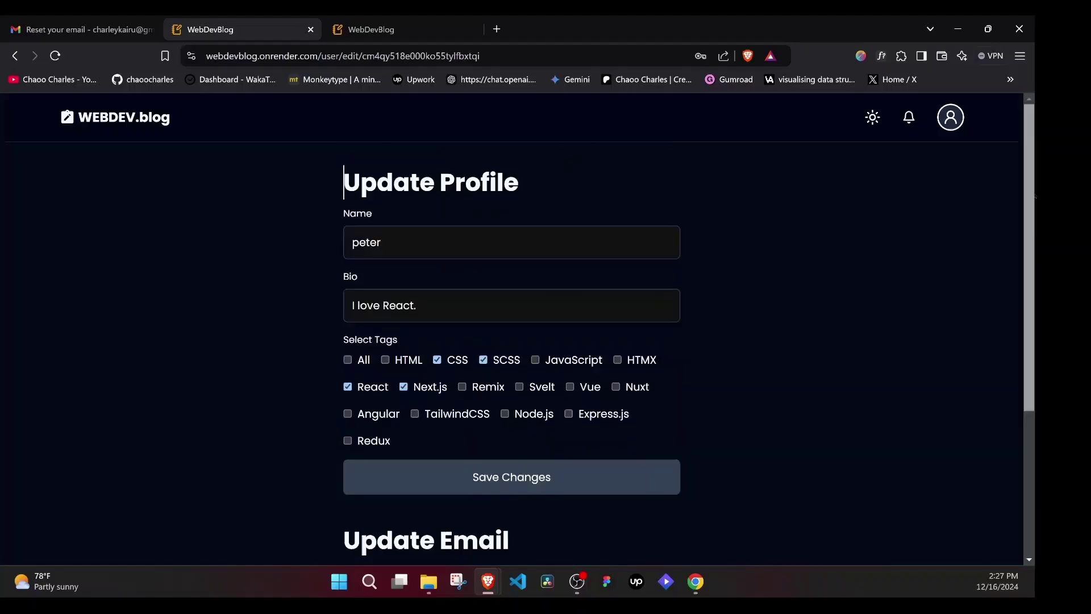
pyautogui.click(957, 121)
pyautogui.click(952, 147)
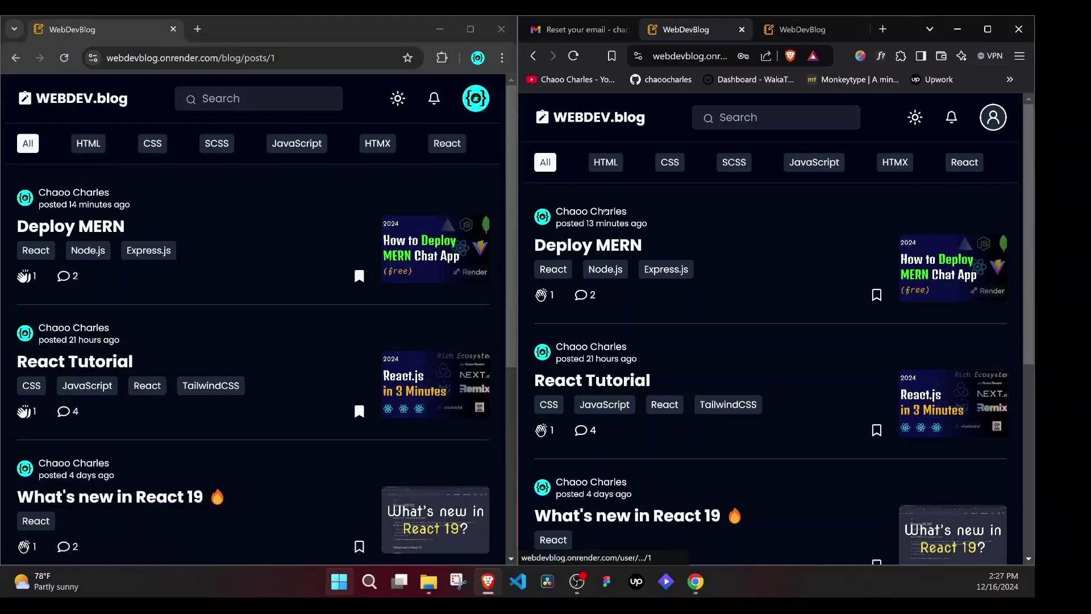
# - Follow the post author from the new account and see the follow notification in the author's window
pyautogui.click(604, 211)
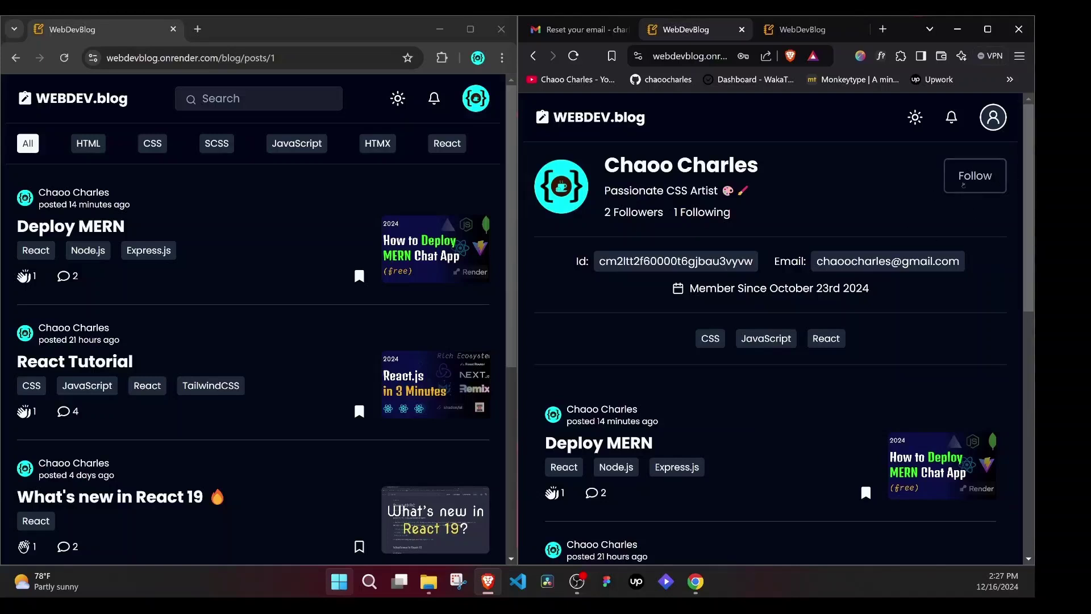
pyautogui.click(964, 183)
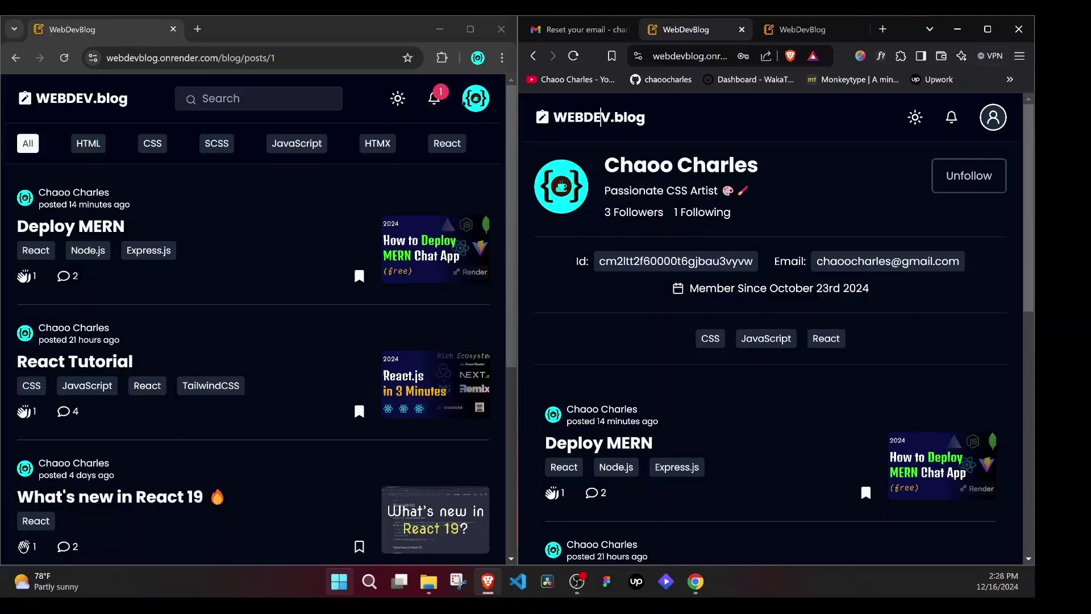
pyautogui.click(435, 98)
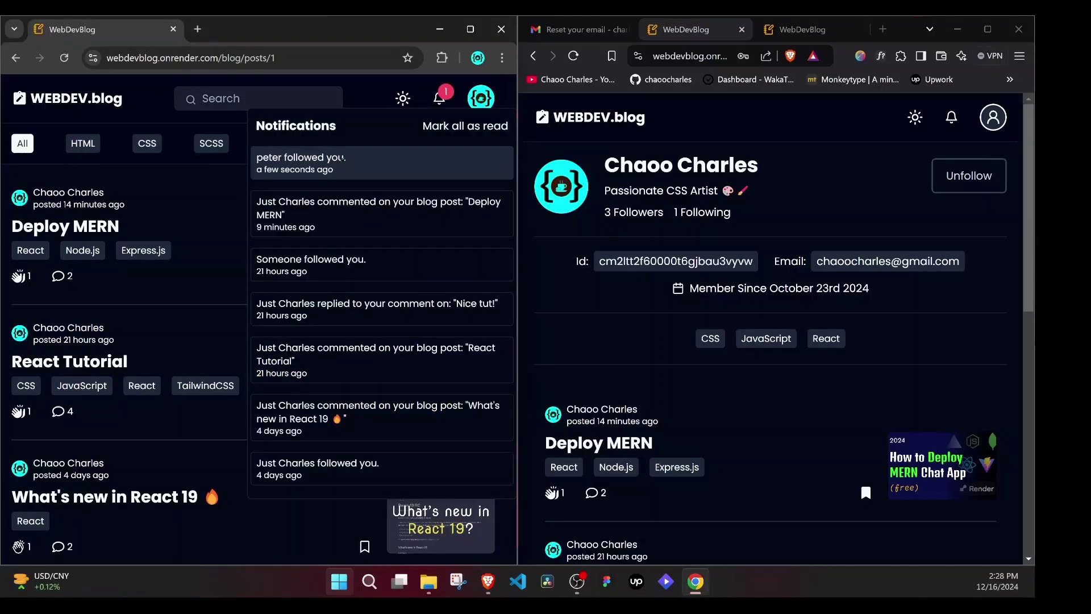
# - Have the author follow the new user back, and check the new account's follow notification
pyautogui.press('Escape')
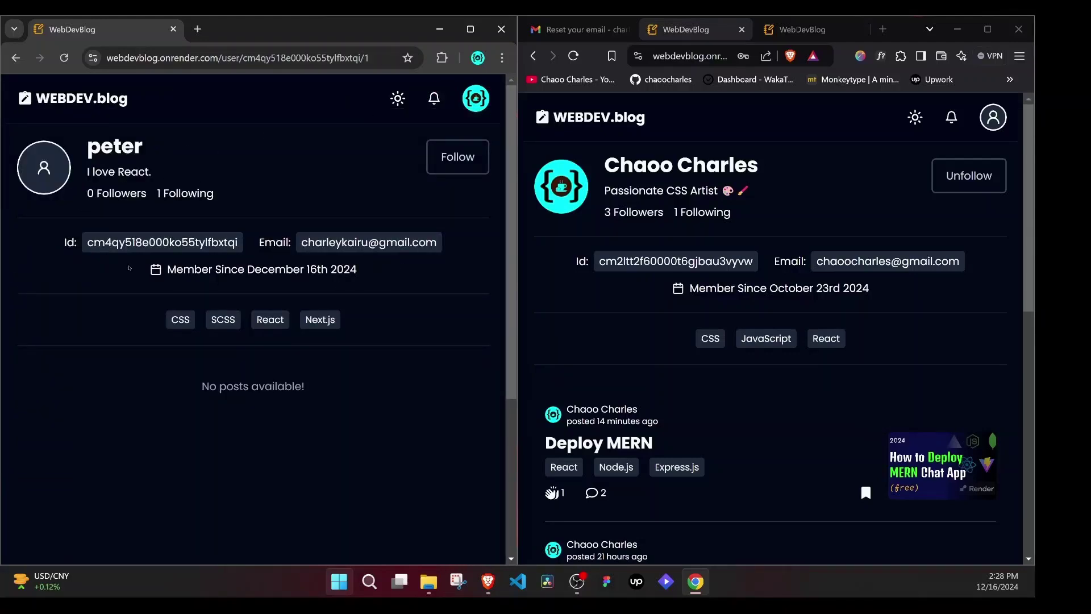
pyautogui.click(436, 159)
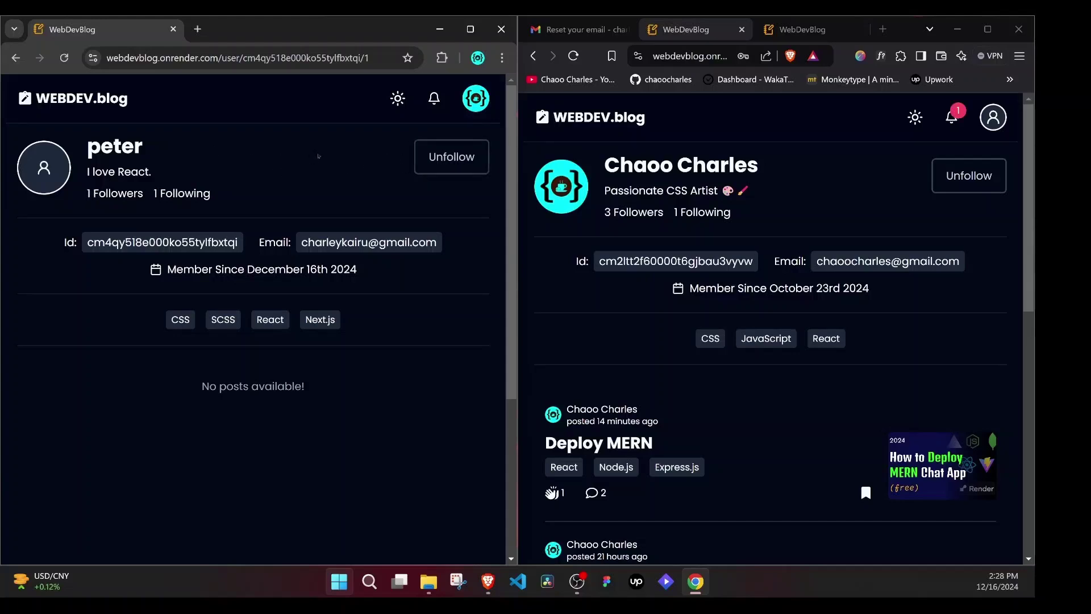
pyautogui.click(951, 118)
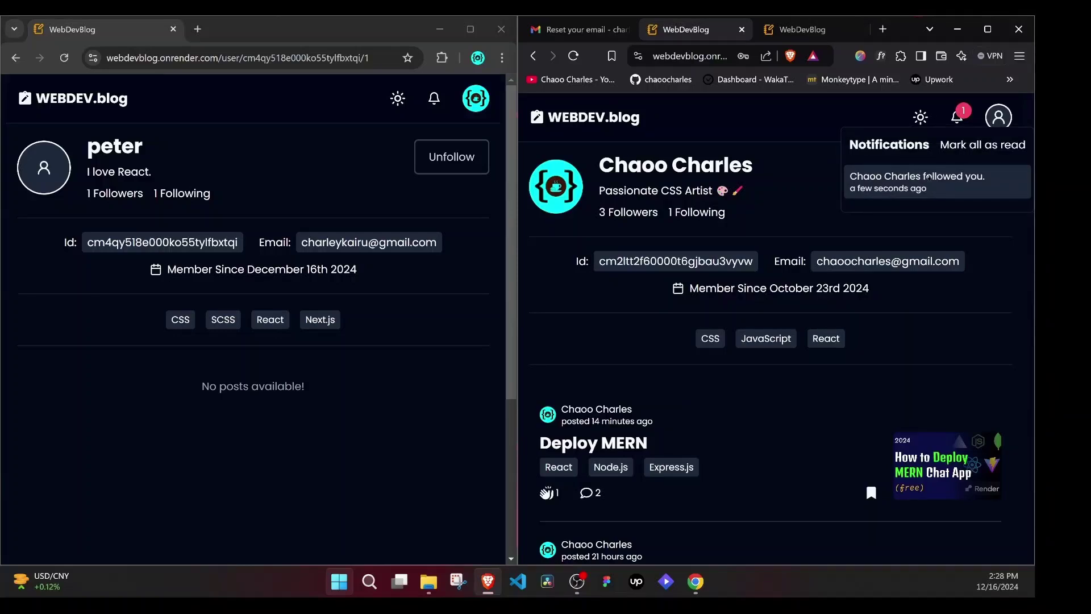
# - Browse the author's 3 followers, then open one follower's profile and view their 2 following
pyautogui.click(845, 184)
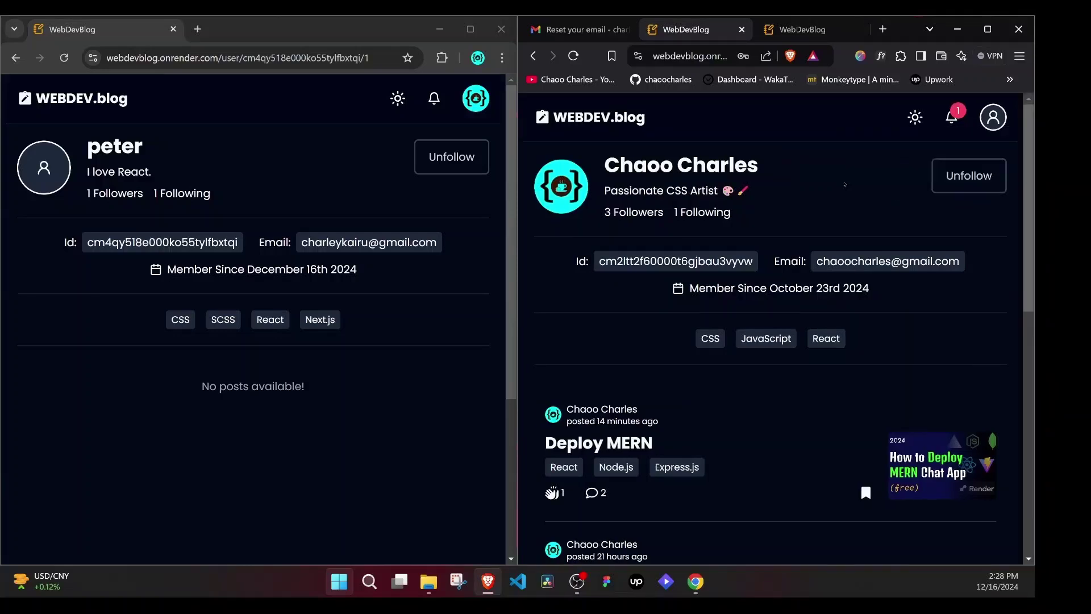
pyautogui.click(638, 211)
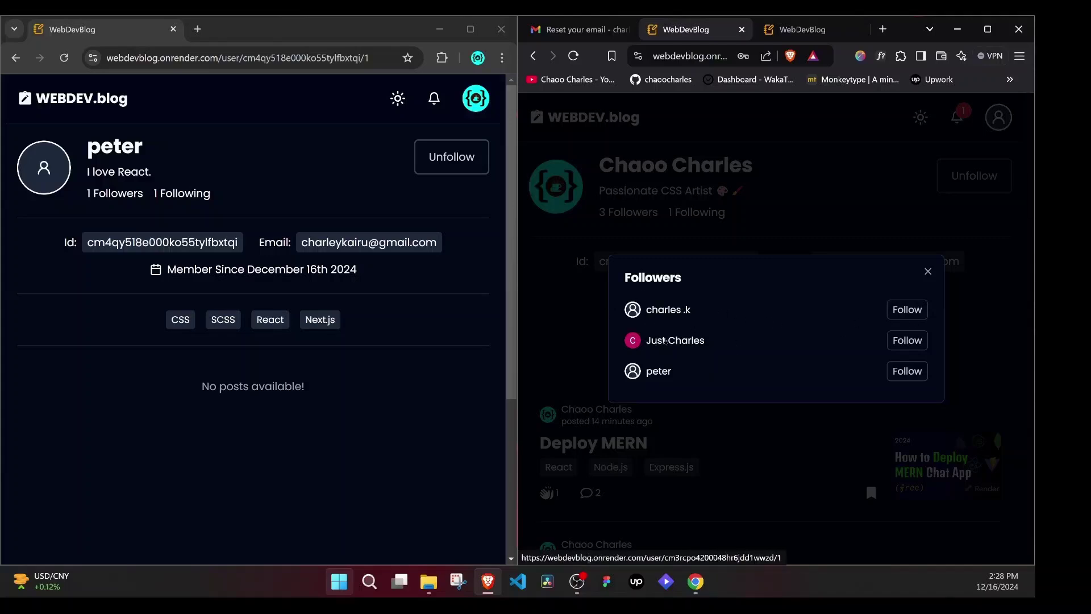
pyautogui.click(677, 339)
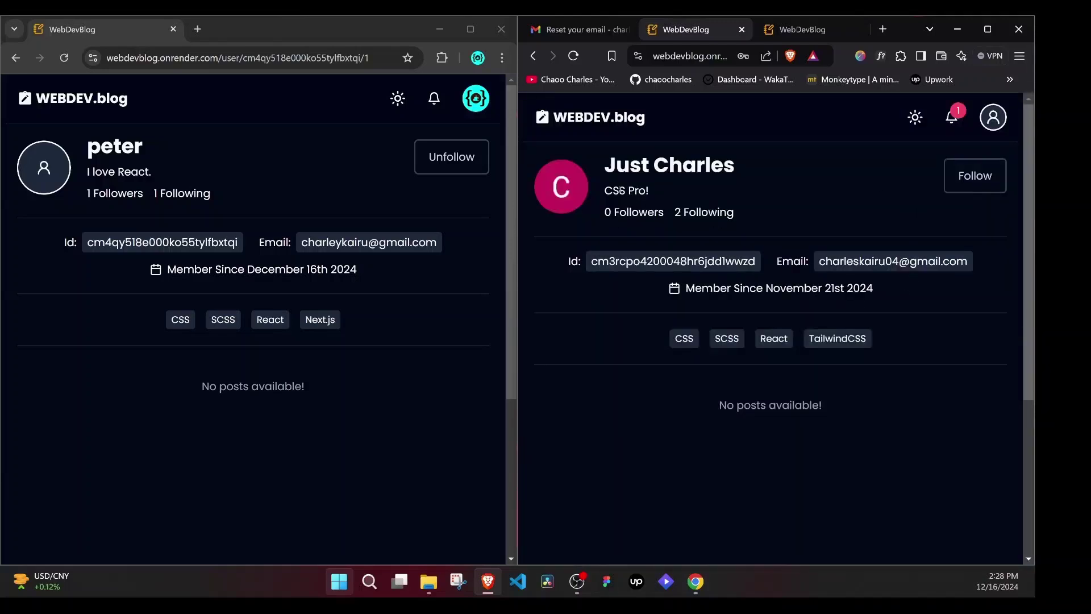
pyautogui.click(701, 213)
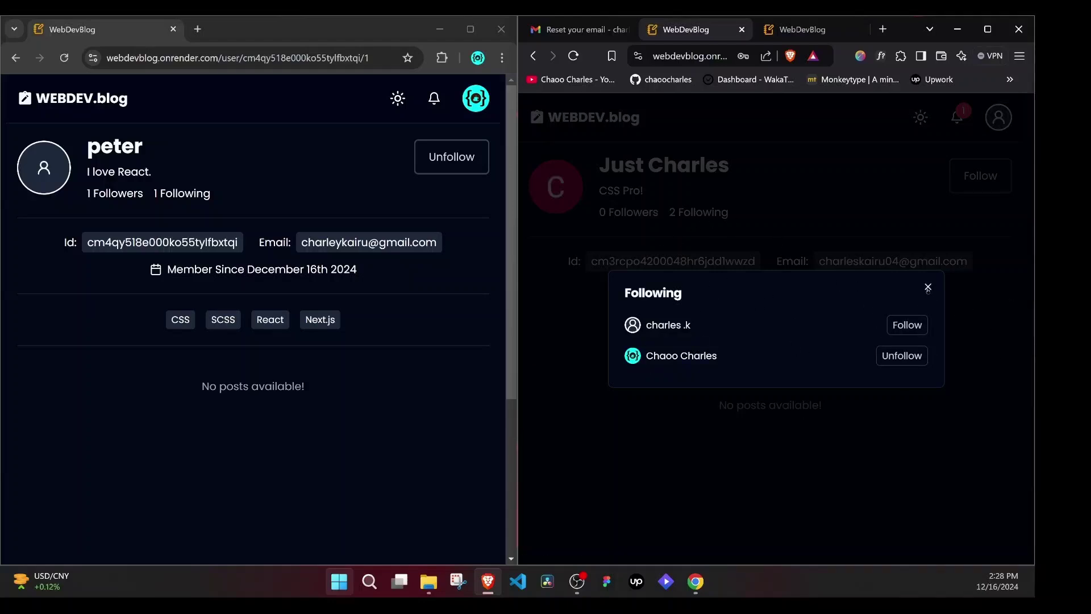
pyautogui.click(928, 287)
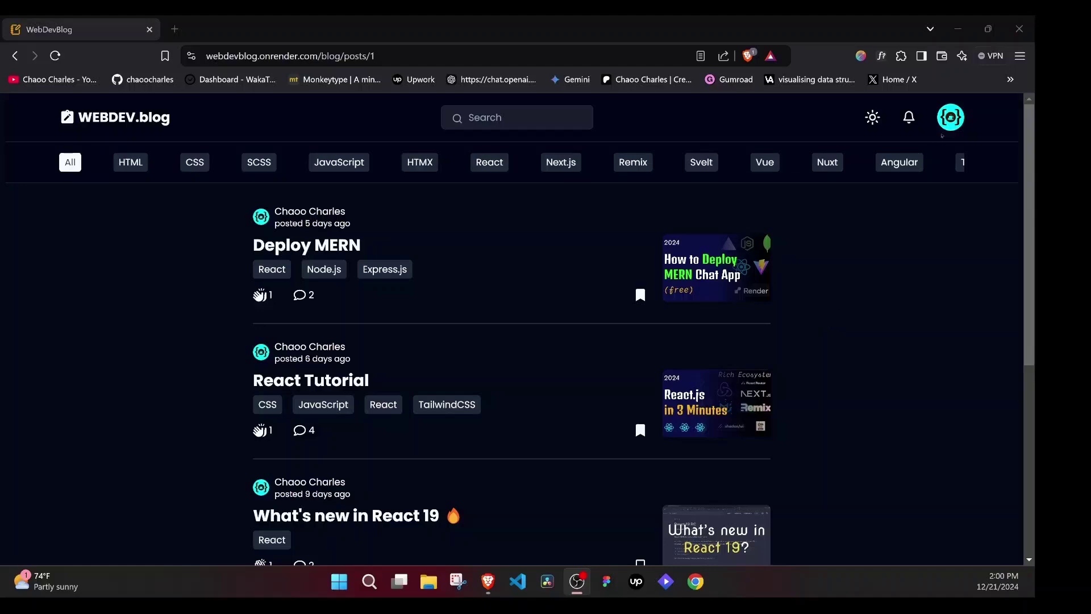
pyautogui.click(951, 117)
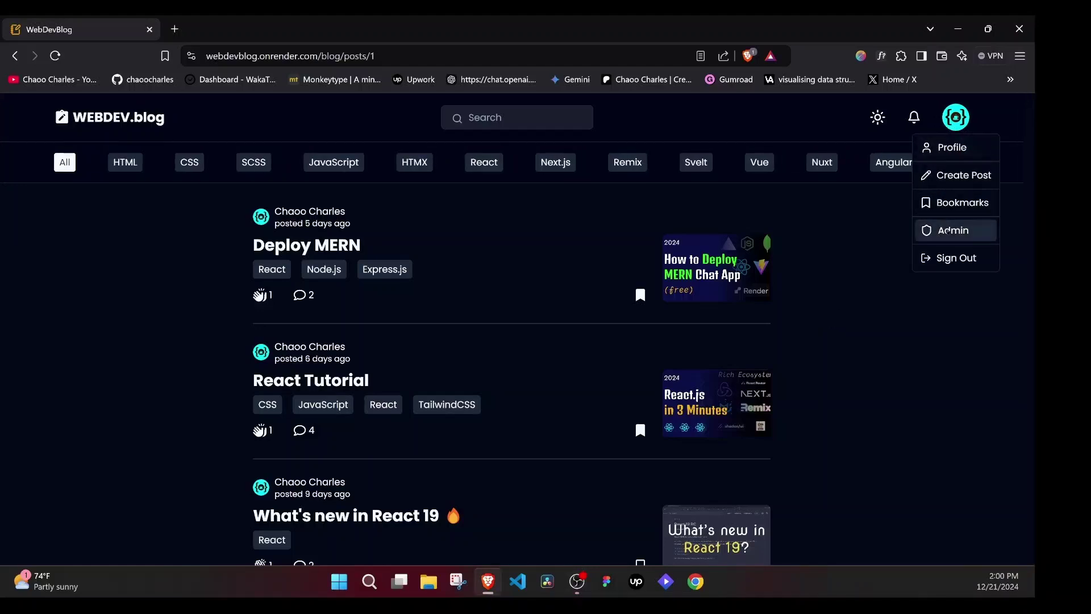
pyautogui.click(952, 230)
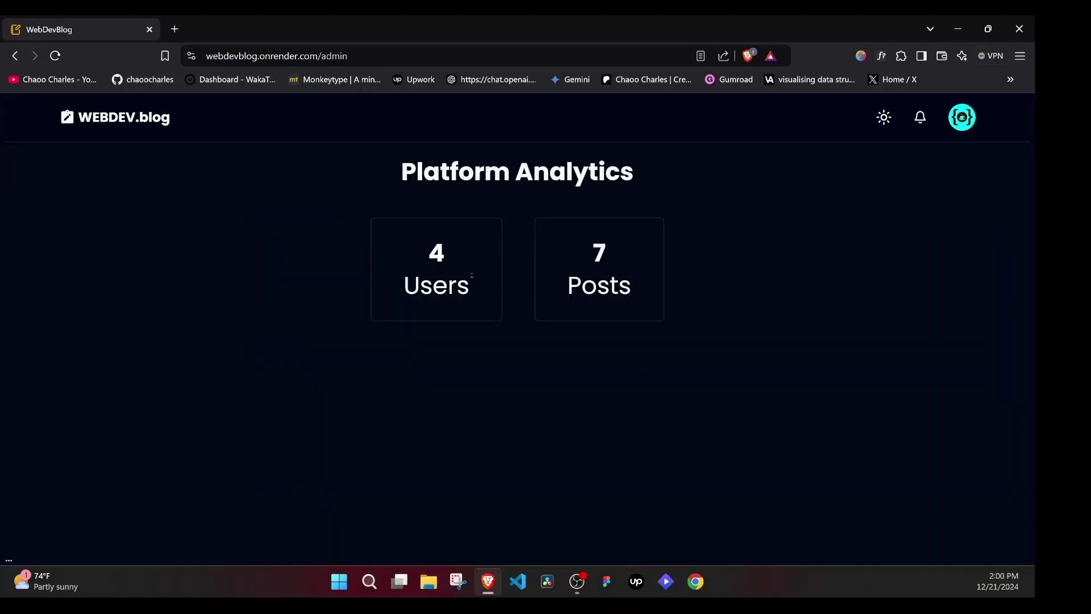
pyautogui.click(152, 117)
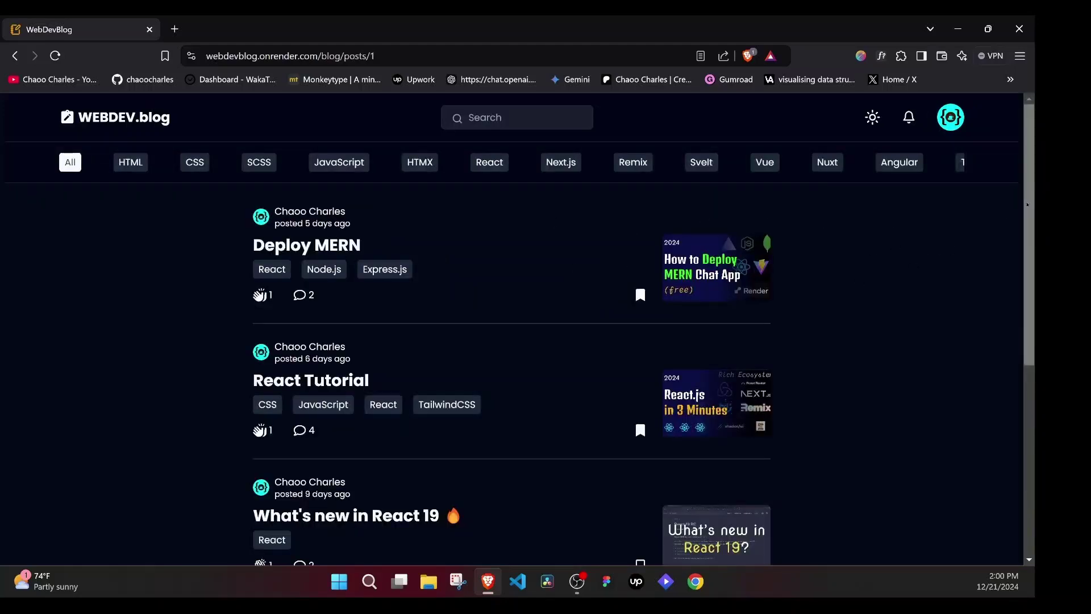
pyautogui.scroll(-5, 410, 398)
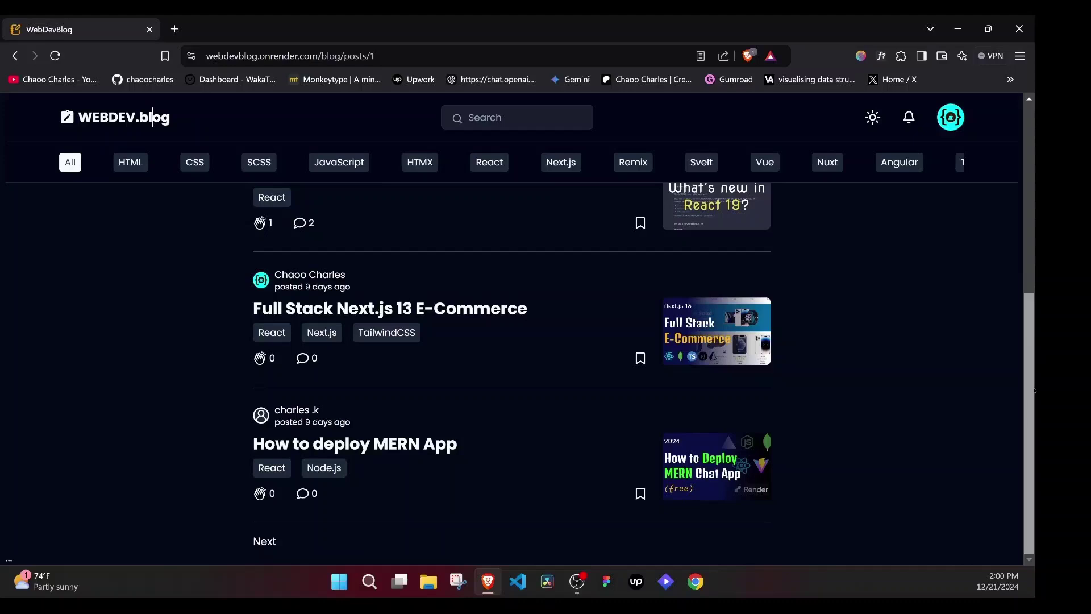
# - Open the 'How to deploy MERN App' post's edit page, tagged React and Node.js, body 'just deploy'
pyautogui.click(388, 443)
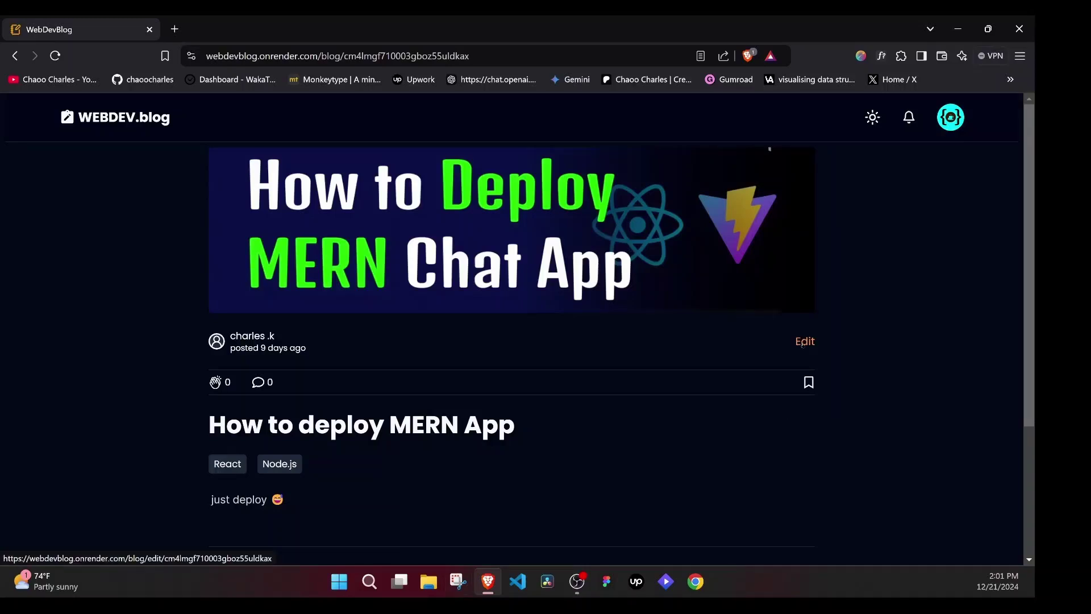
pyautogui.click(805, 342)
pyautogui.scroll(-1, 1026, 406)
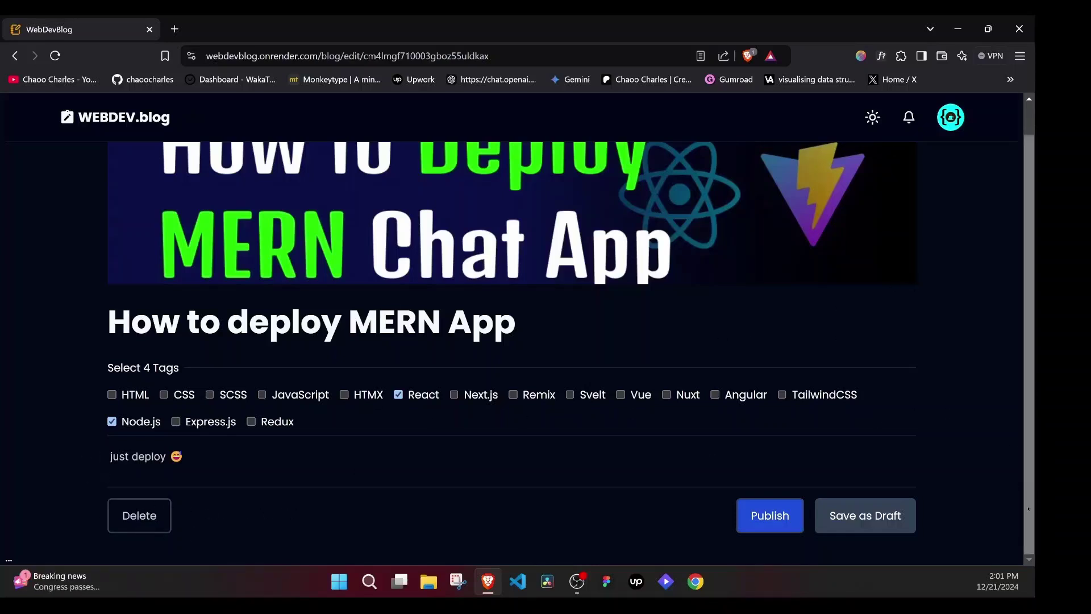
pyautogui.scroll(1, 1035, 364)
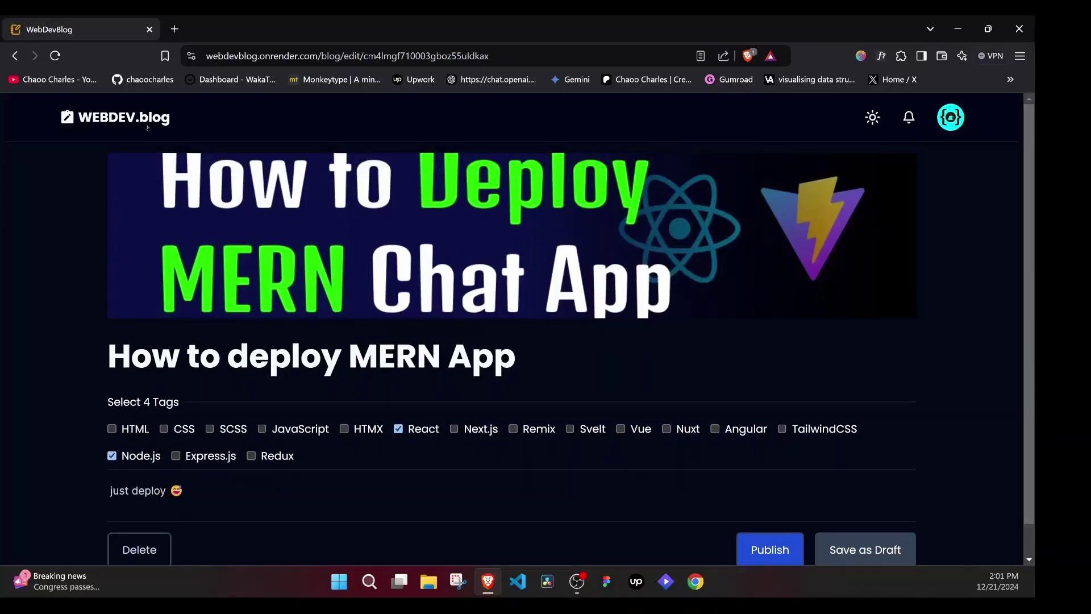
pyautogui.click(951, 117)
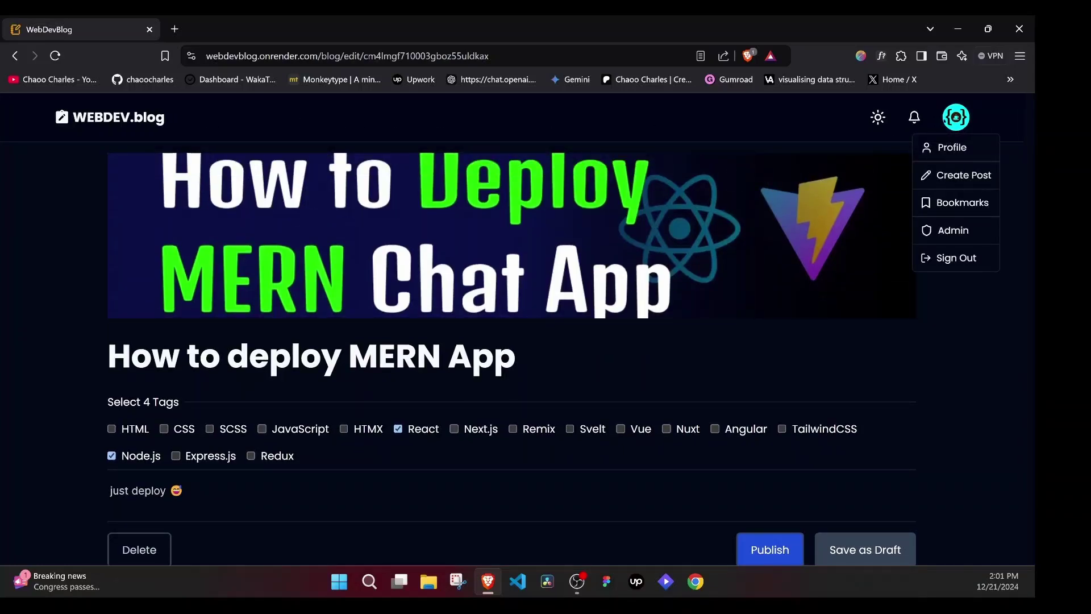